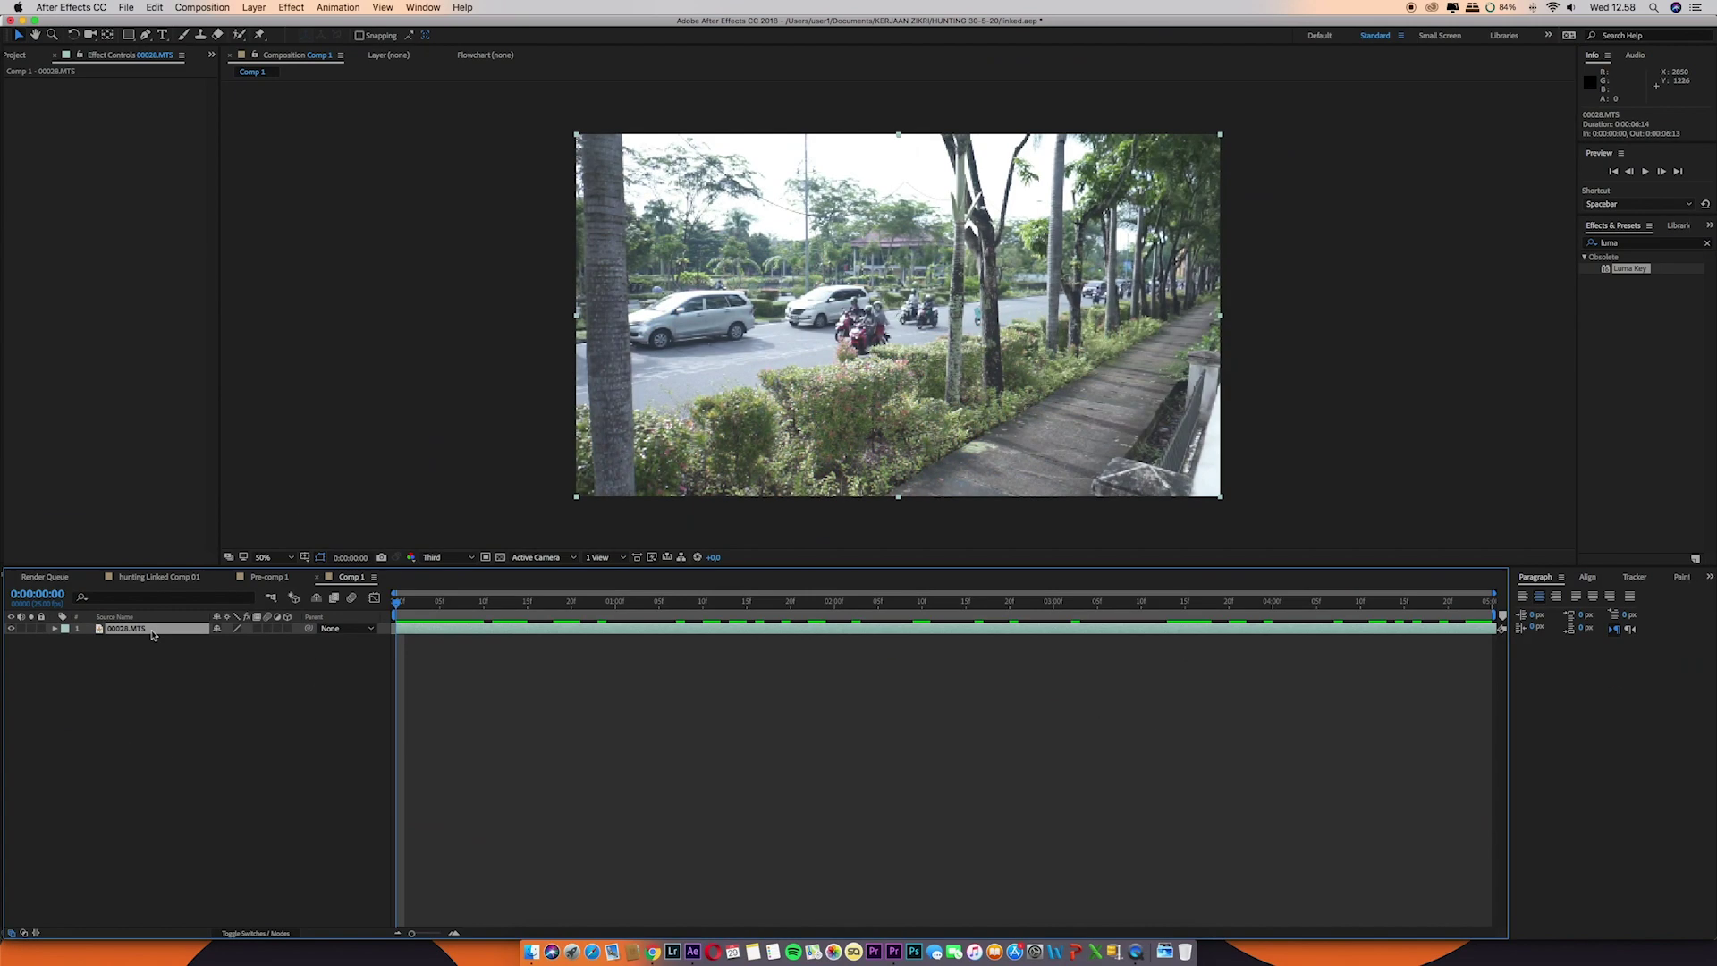
# - Apply the Luma Key effect to the 00028.MTS layer
pyautogui.moveTo(405, 608); pyautogui.dragTo(407, 647)
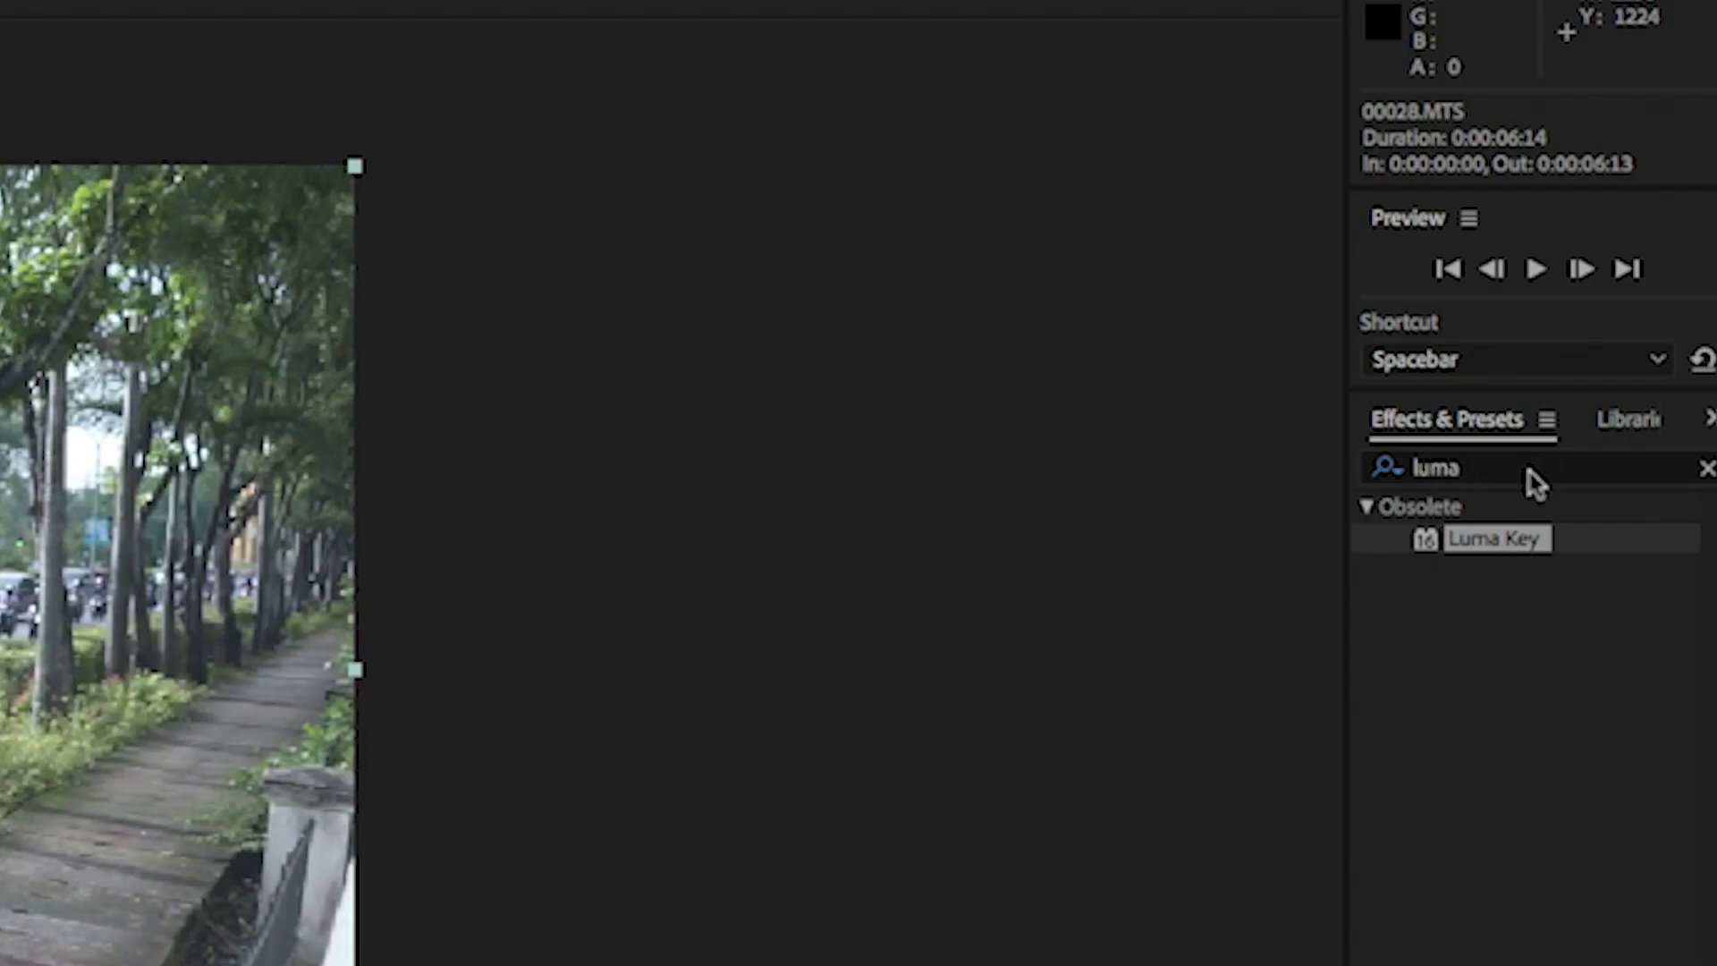
pyautogui.click(1586, 243)
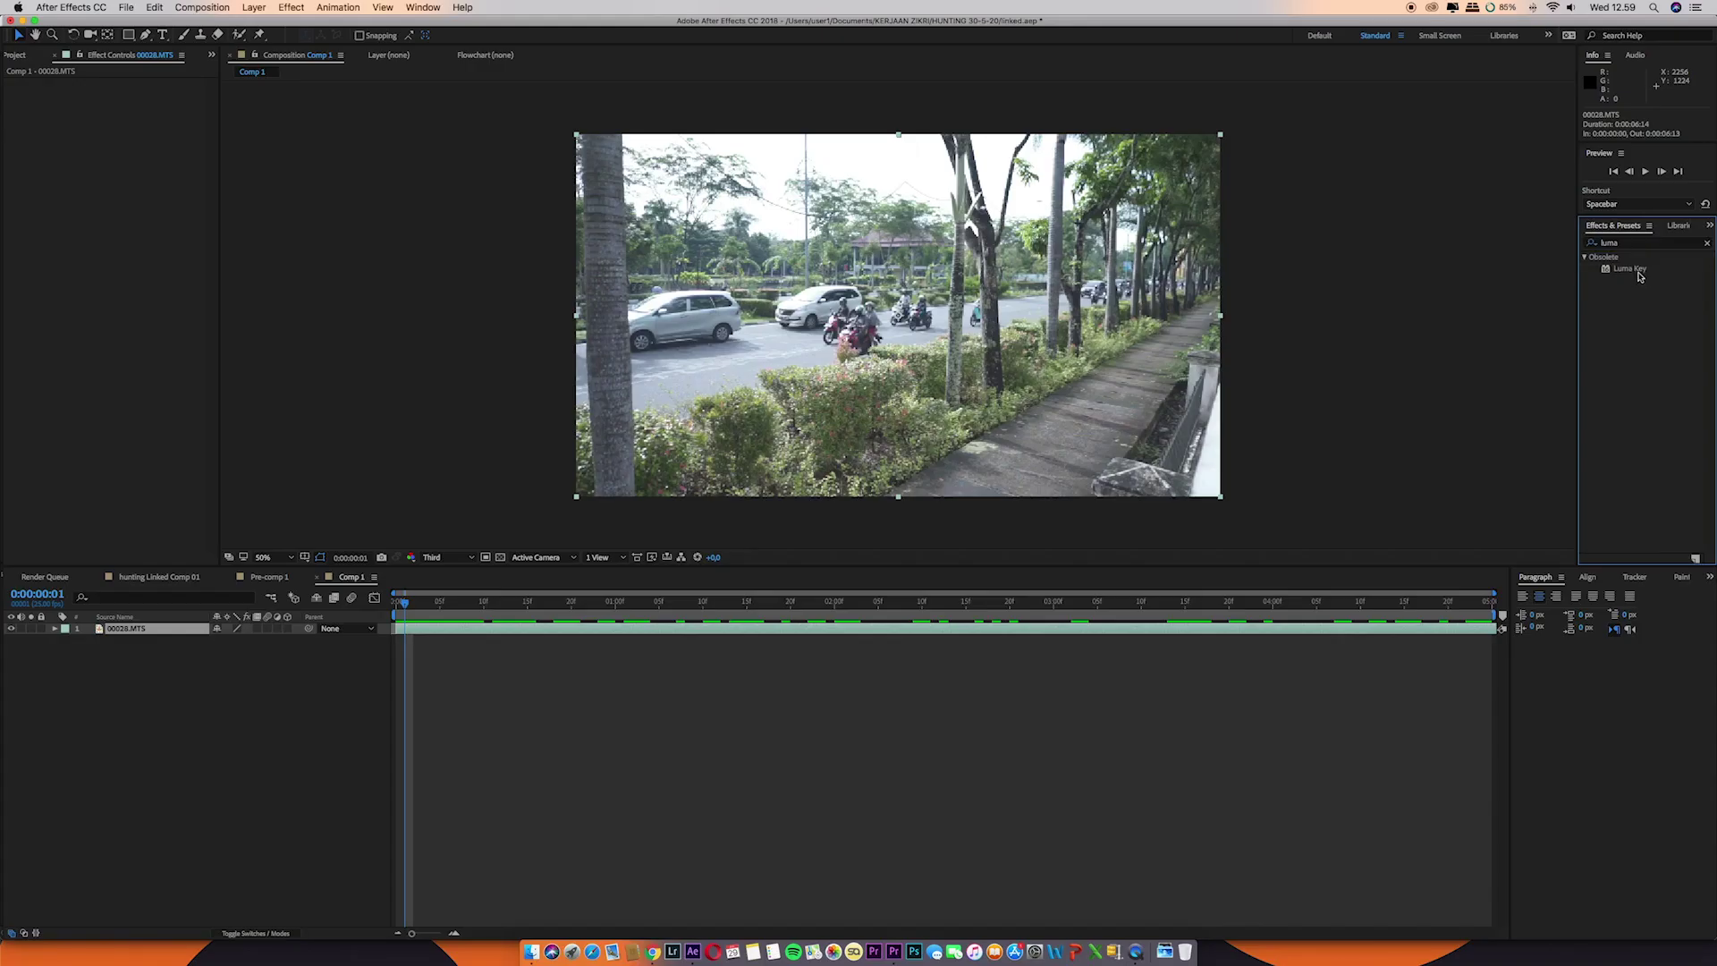
pyautogui.moveTo(1640, 276); pyautogui.dragTo(165, 634)
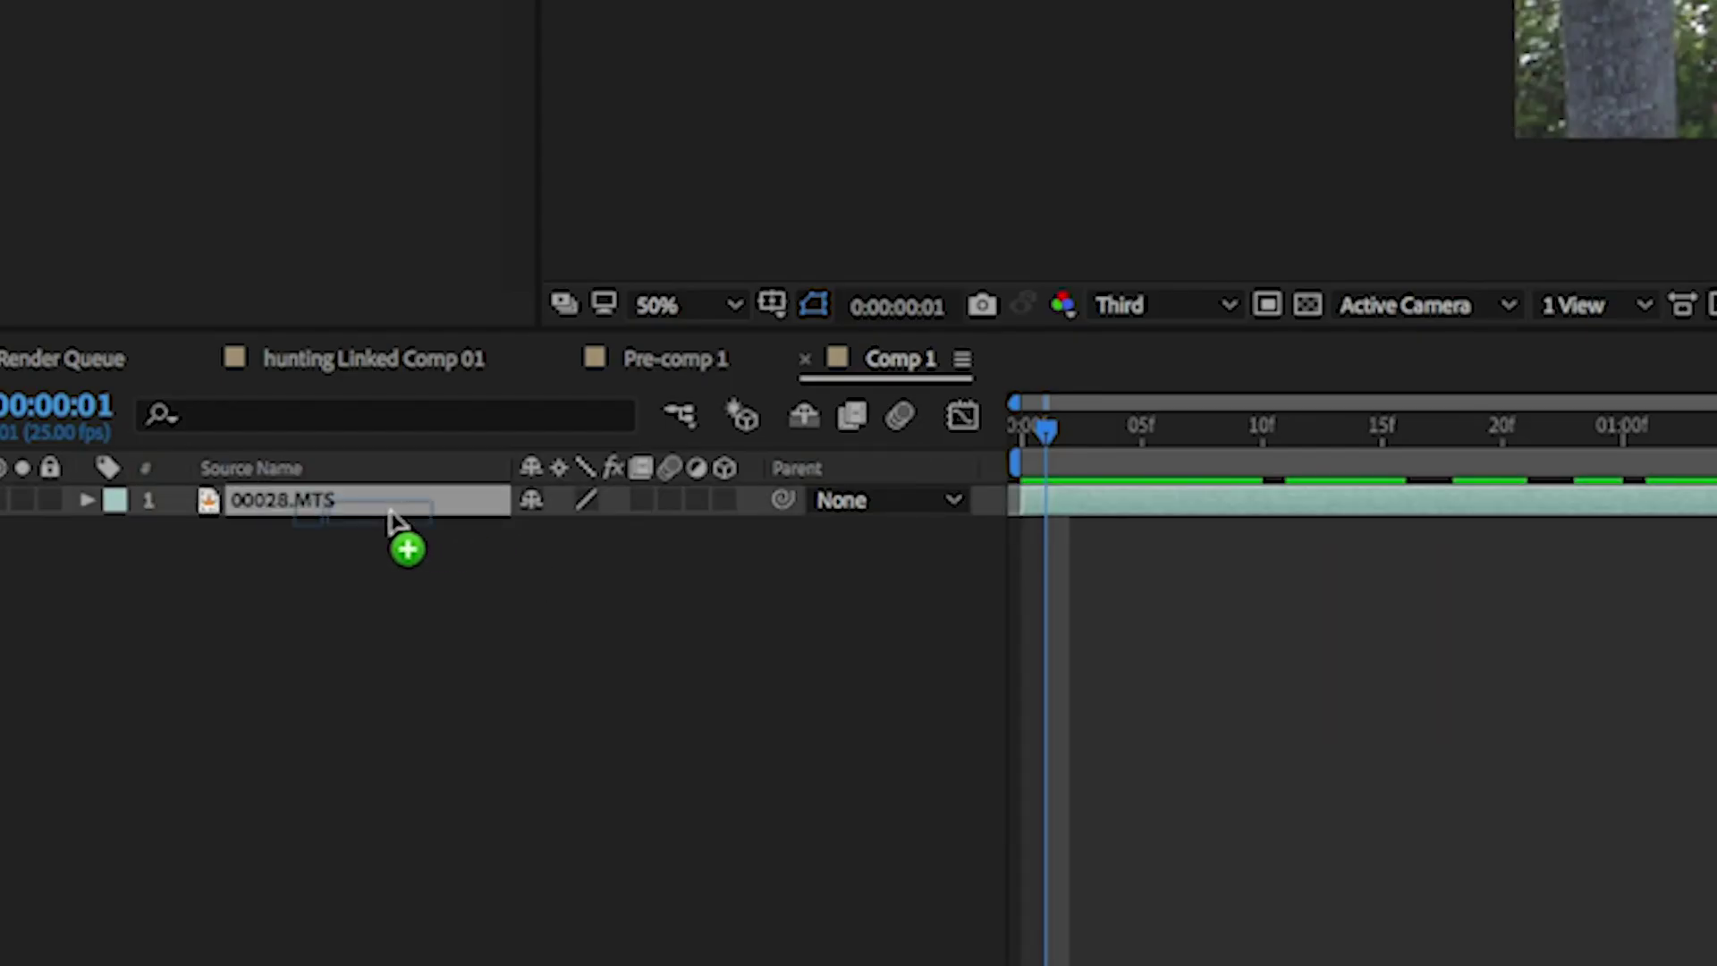
pyautogui.moveTo(394, 521); pyautogui.dragTo(387, 518)
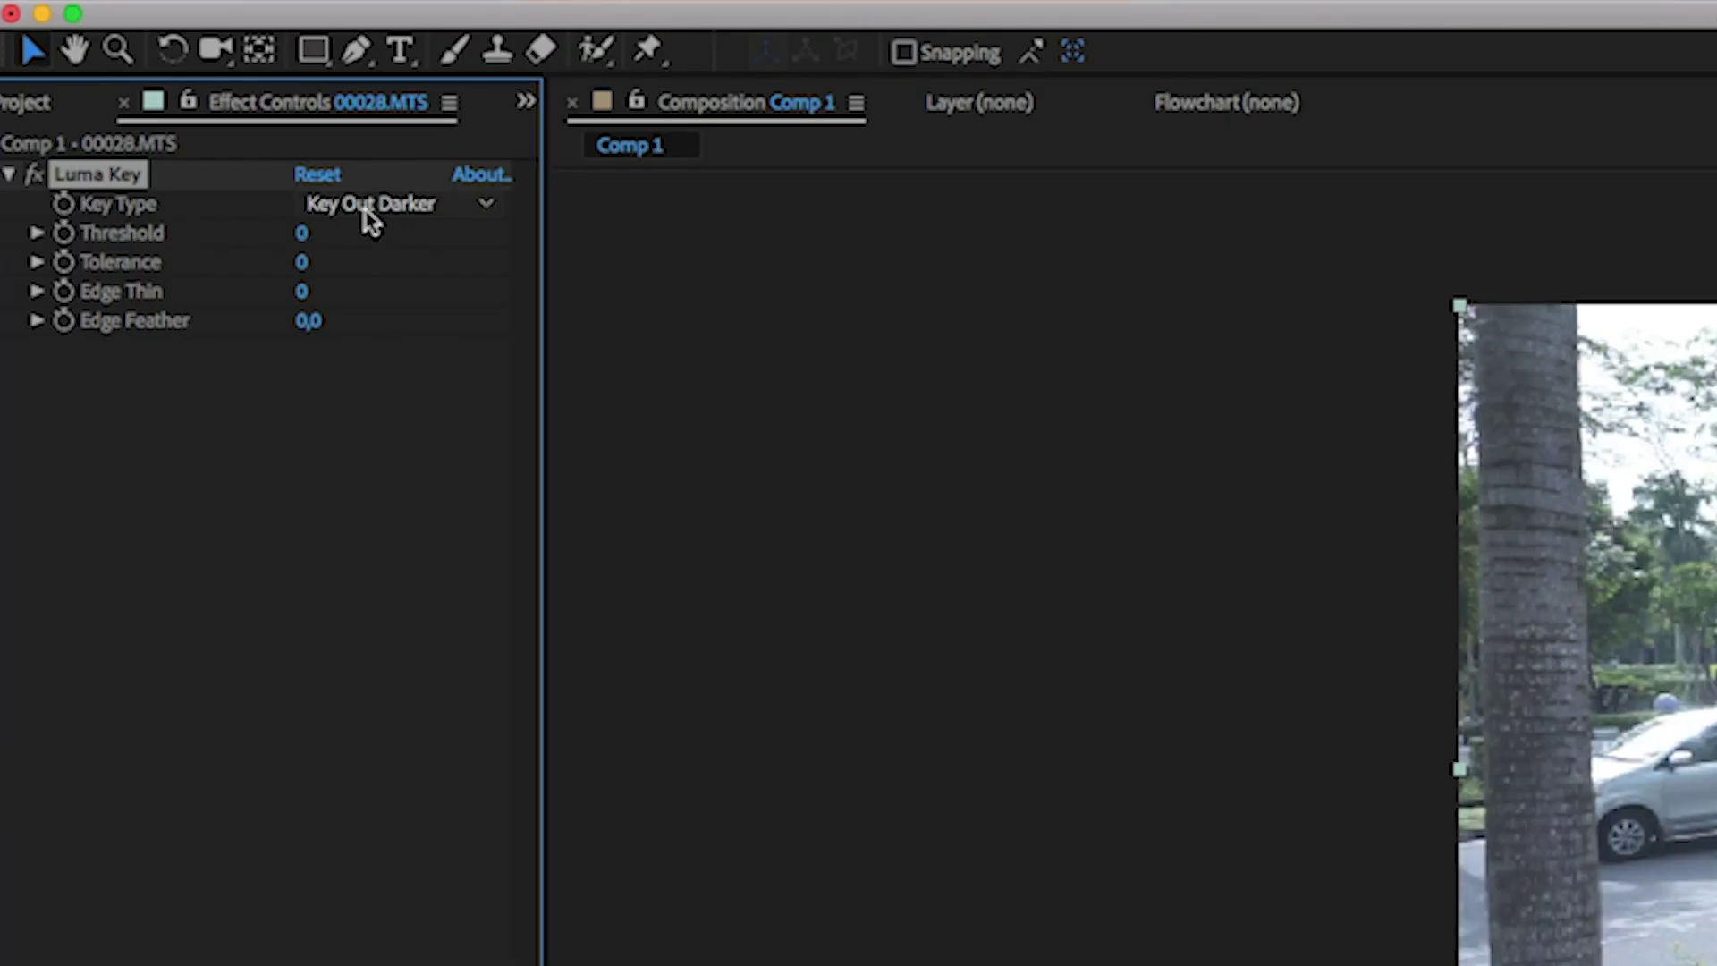
# - Set the Luma Key type to Key Out Brighter with a threshold of 230
pyautogui.click(151, 95)
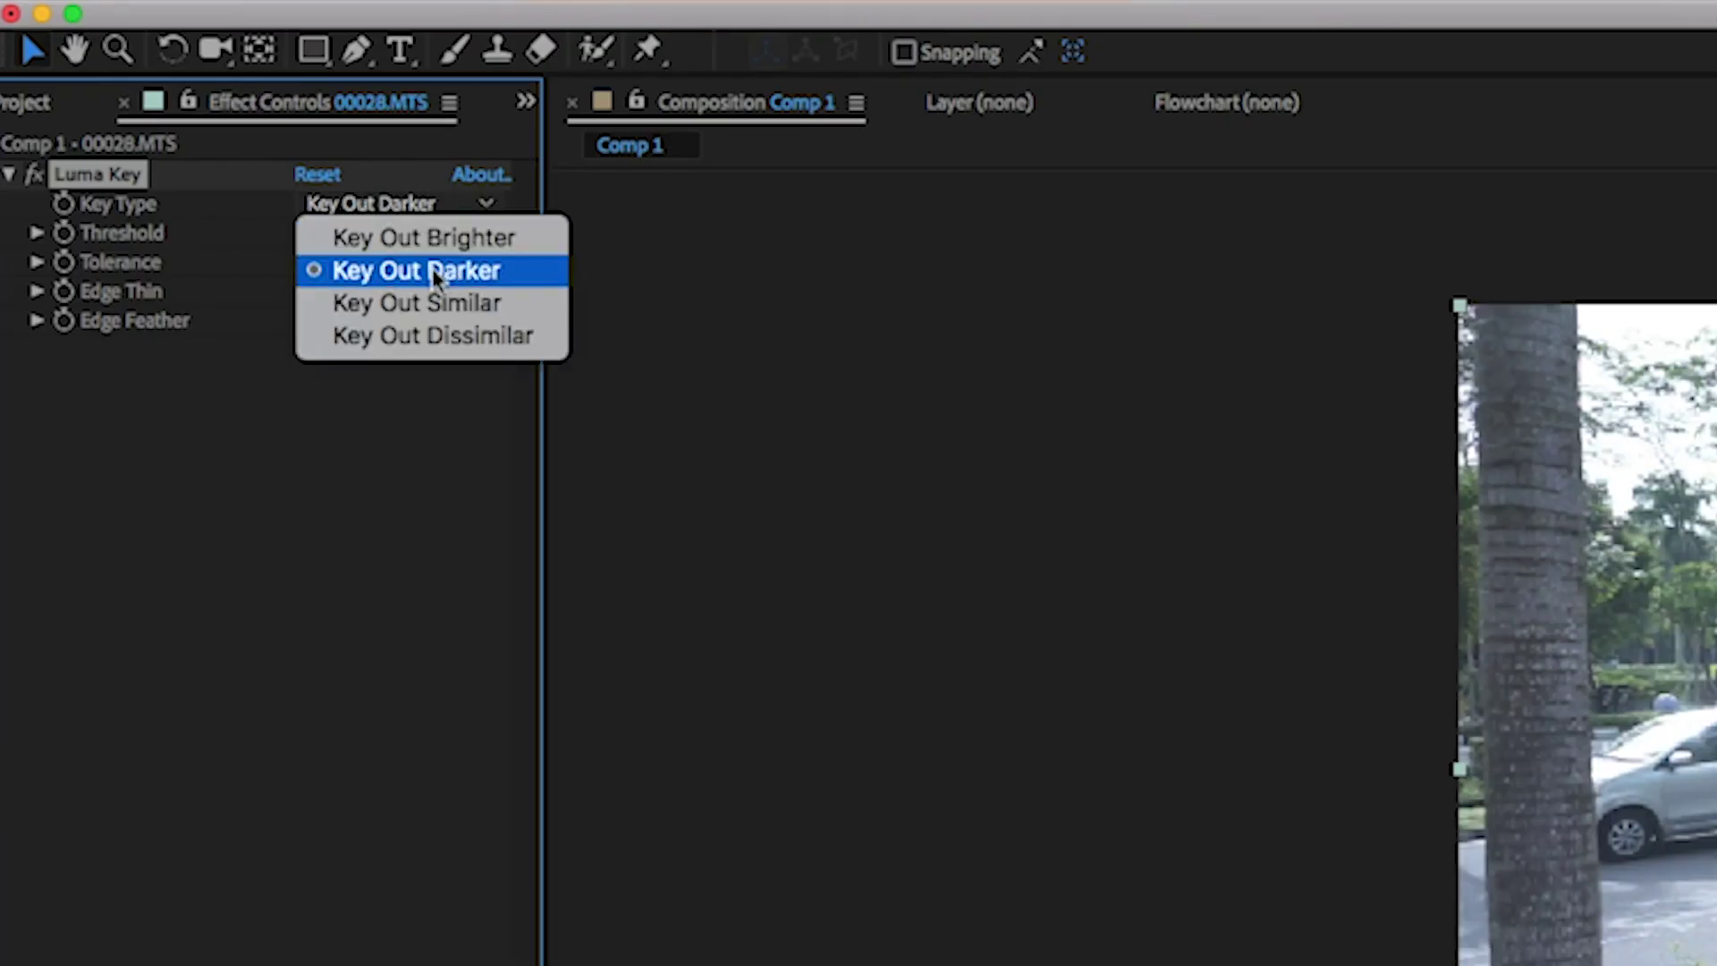
pyautogui.click(466, 240)
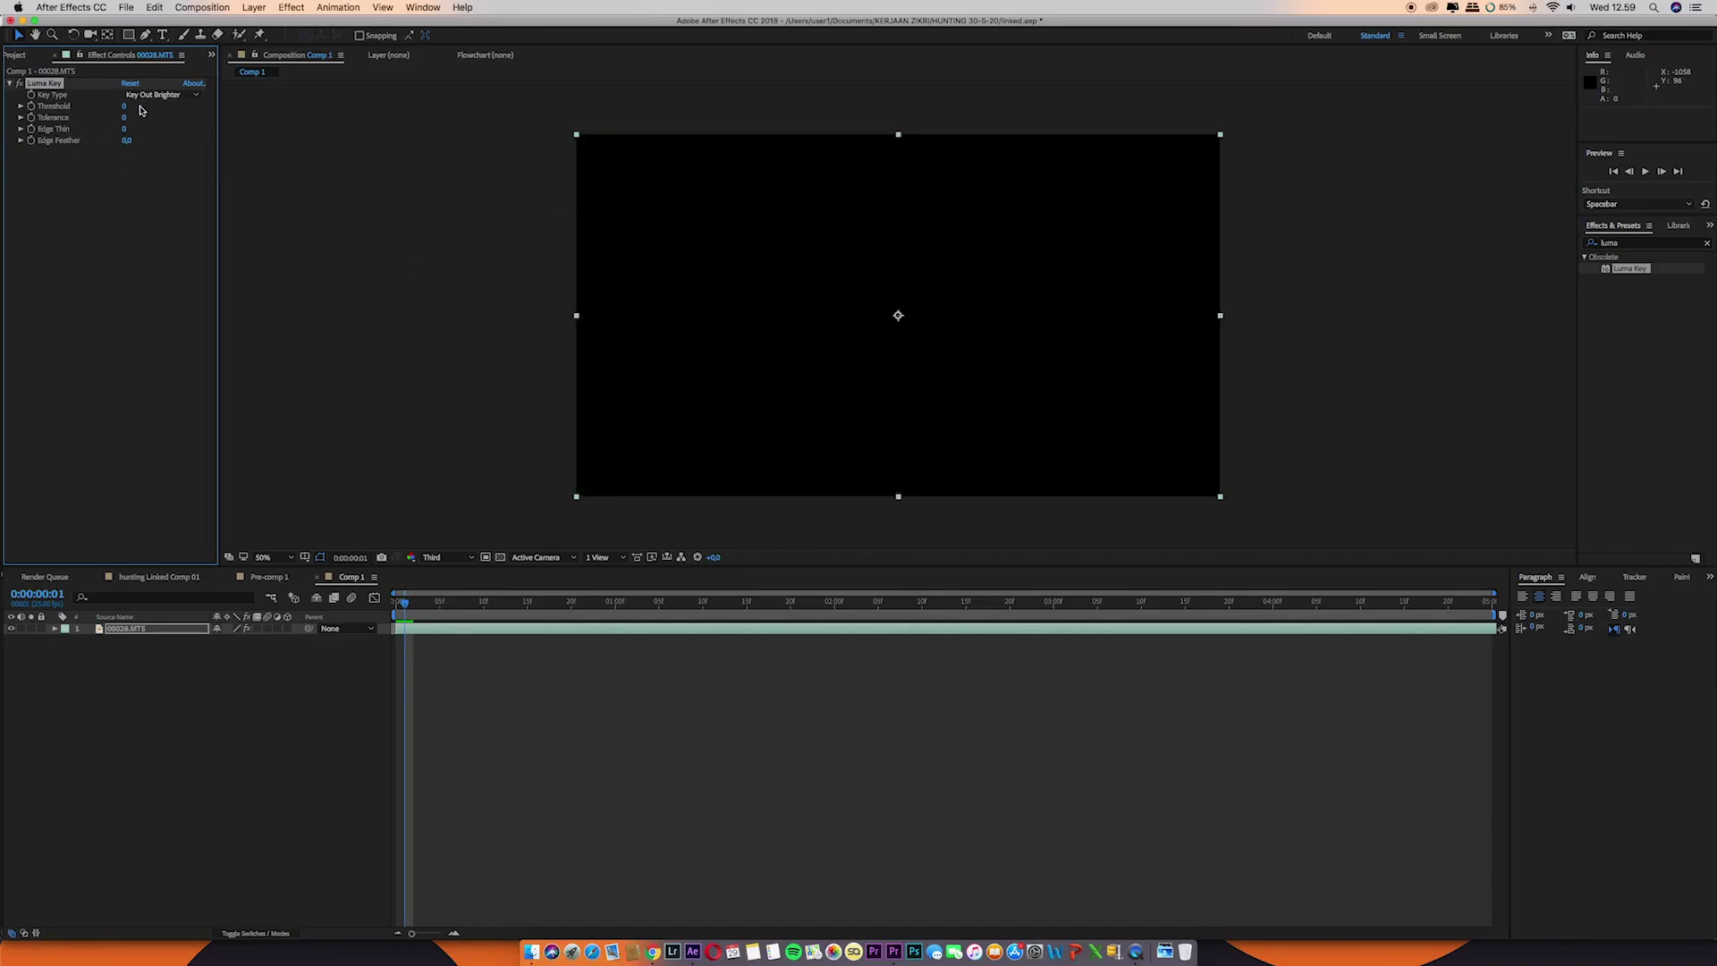
pyautogui.moveTo(156, 107); pyautogui.dragTo(288, 108)
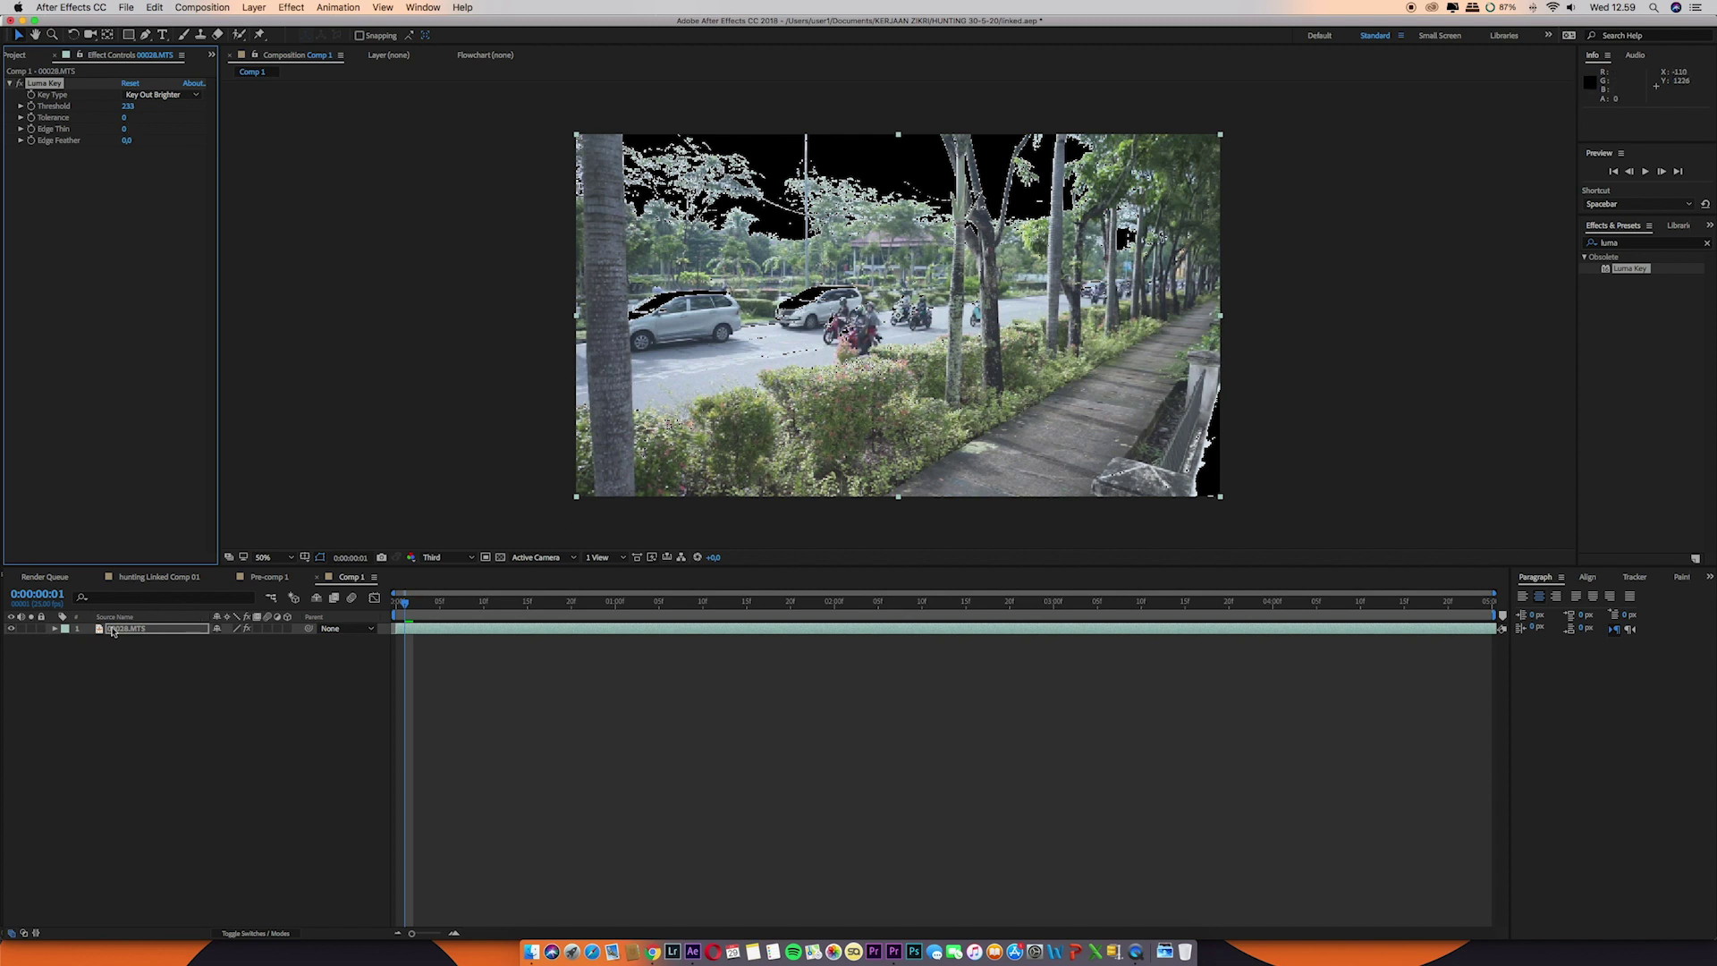
pyautogui.moveTo(127, 106)
pyautogui.mouseDown()
pyautogui.moveTo(152, 106)
pyautogui.moveTo(134, 108)
pyautogui.mouseUp()
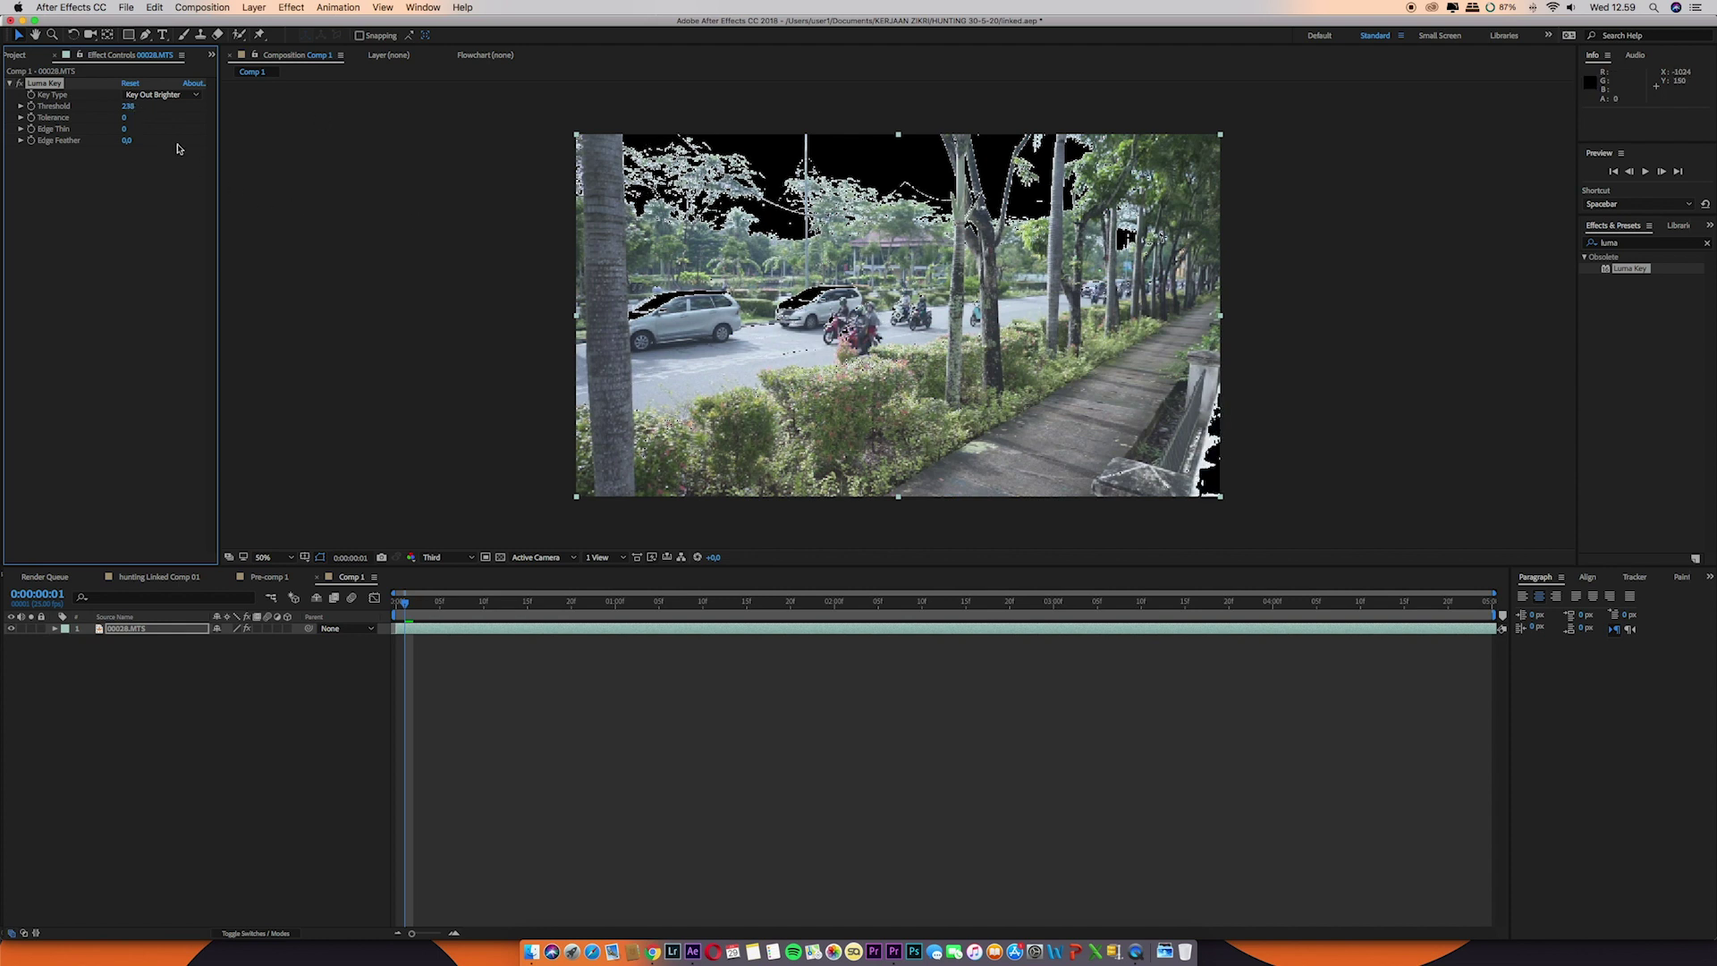
pyautogui.click(129, 108)
pyautogui.press('Return')
# - Set the Luma Key's tolerance to 93, edge thin to -1 and edge feather to 10, and check the key across the clip
pyautogui.click(22, 147)
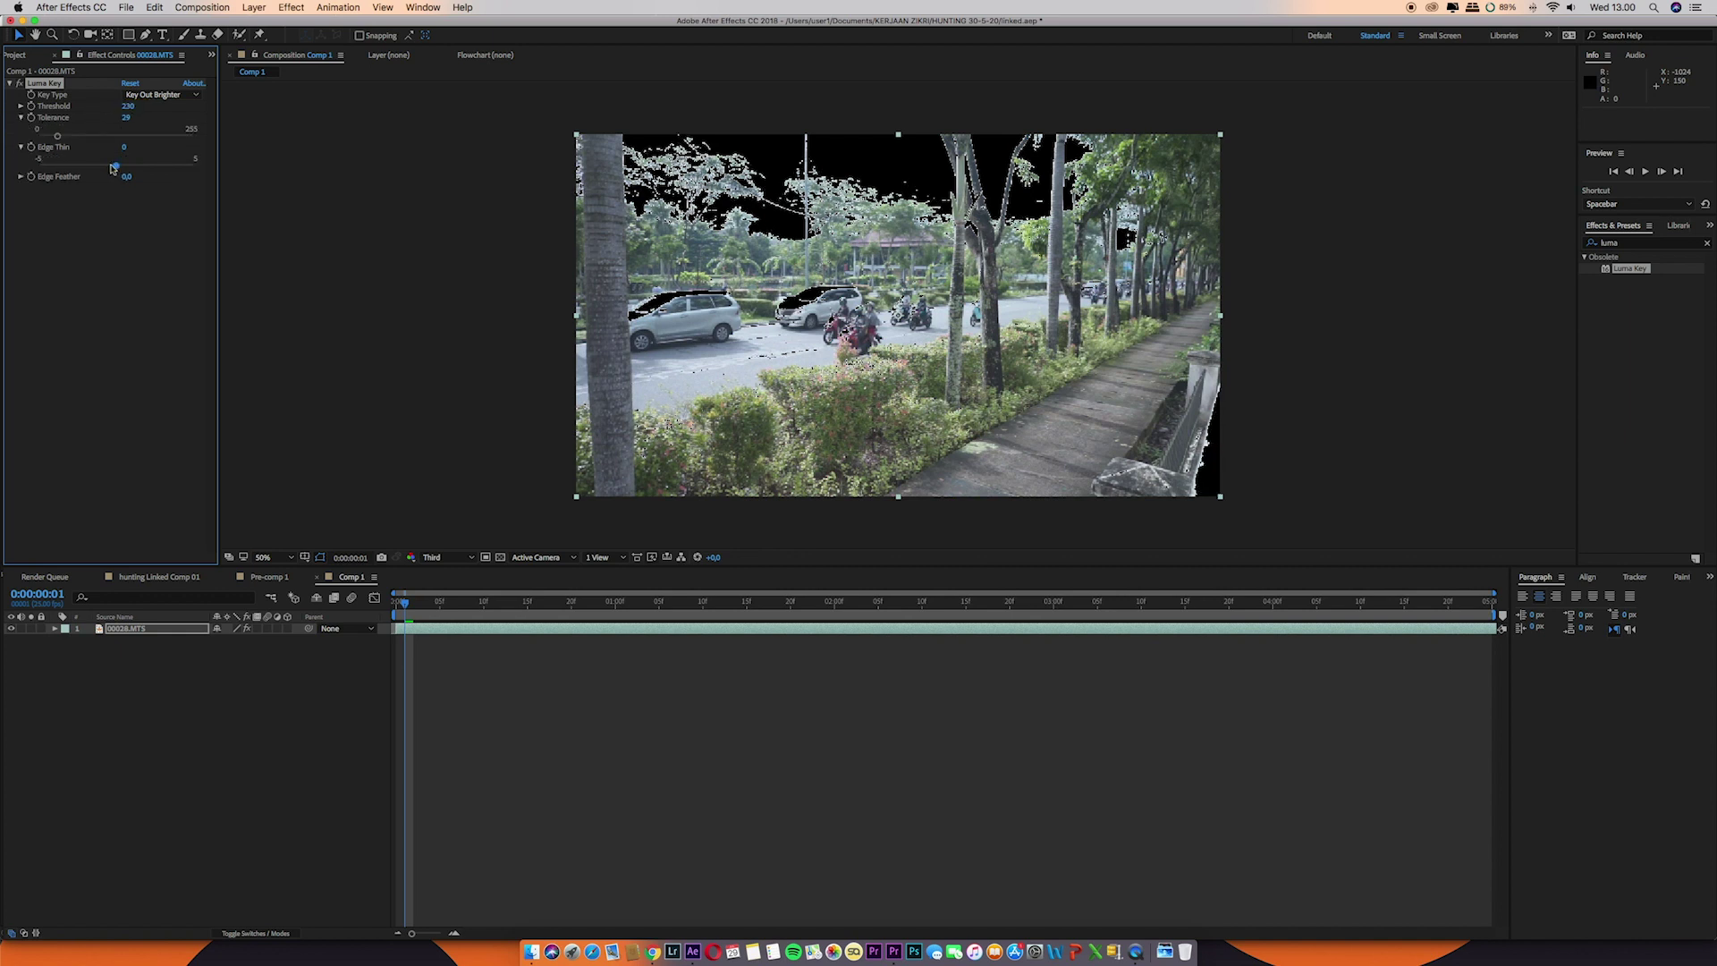
pyautogui.moveTo(114, 168); pyautogui.dragTo(102, 169)
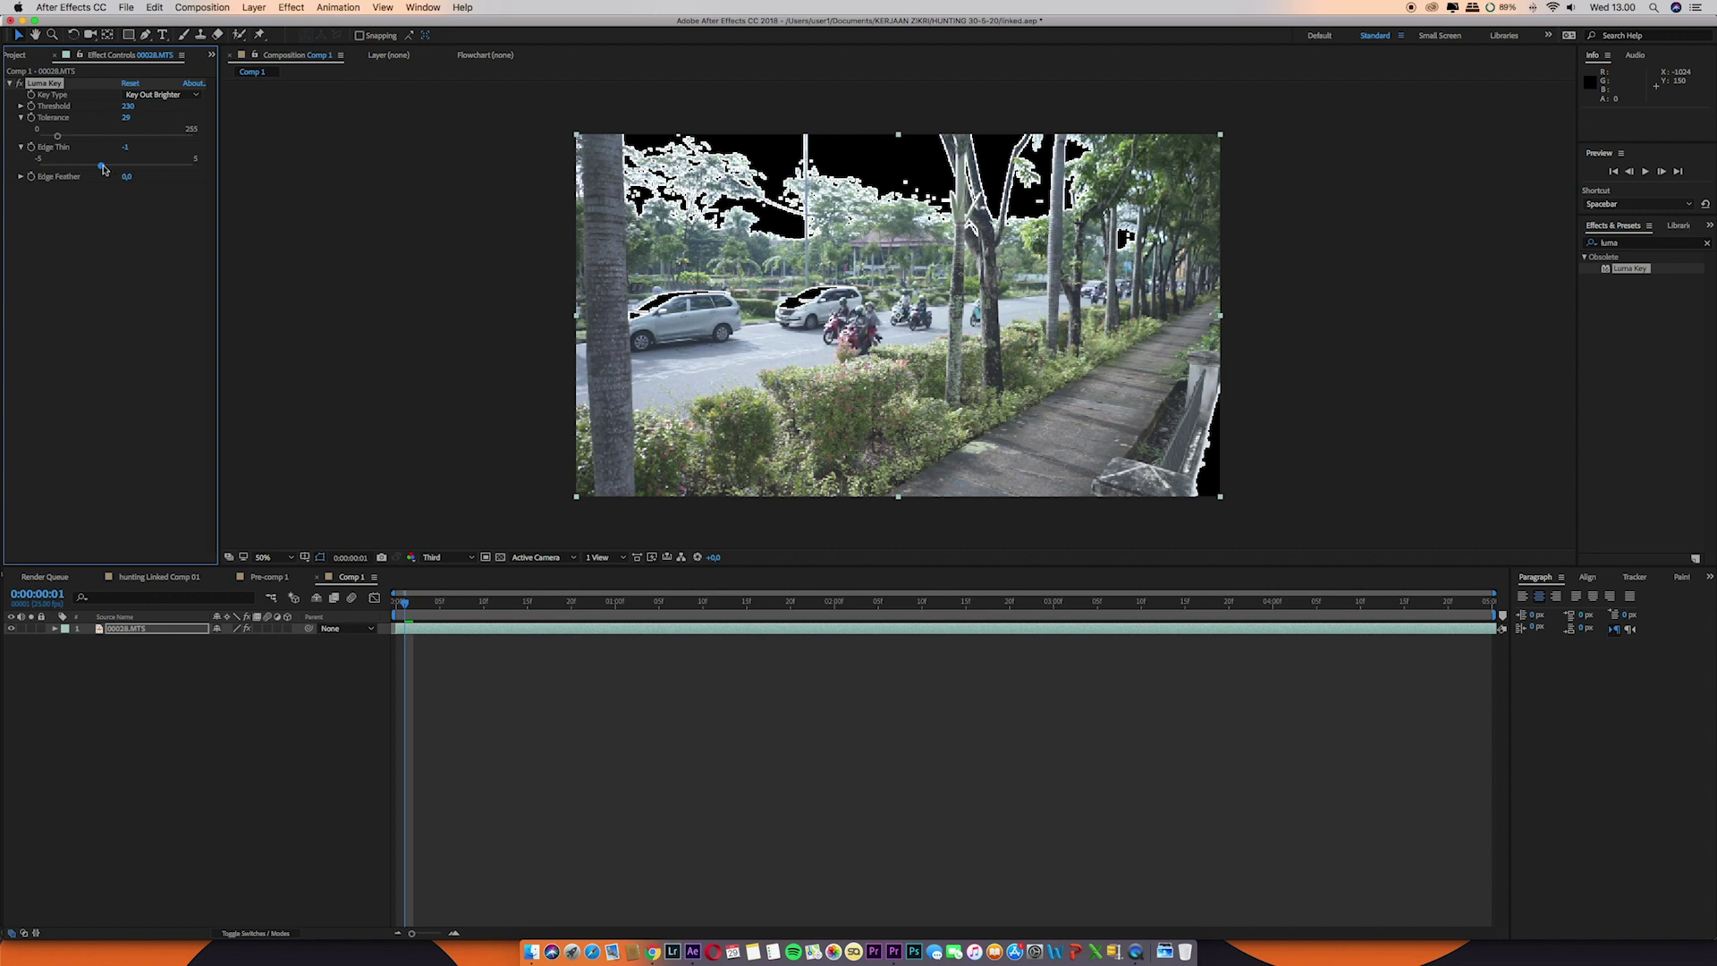
pyautogui.moveTo(99, 169); pyautogui.dragTo(103, 171)
pyautogui.click(22, 177)
pyautogui.moveTo(42, 196)
pyautogui.mouseDown()
pyautogui.moveTo(161, 198)
pyautogui.moveTo(134, 198)
pyautogui.moveTo(157, 199)
pyautogui.moveTo(150, 219)
pyautogui.moveTo(33, 200)
pyautogui.mouseUp()
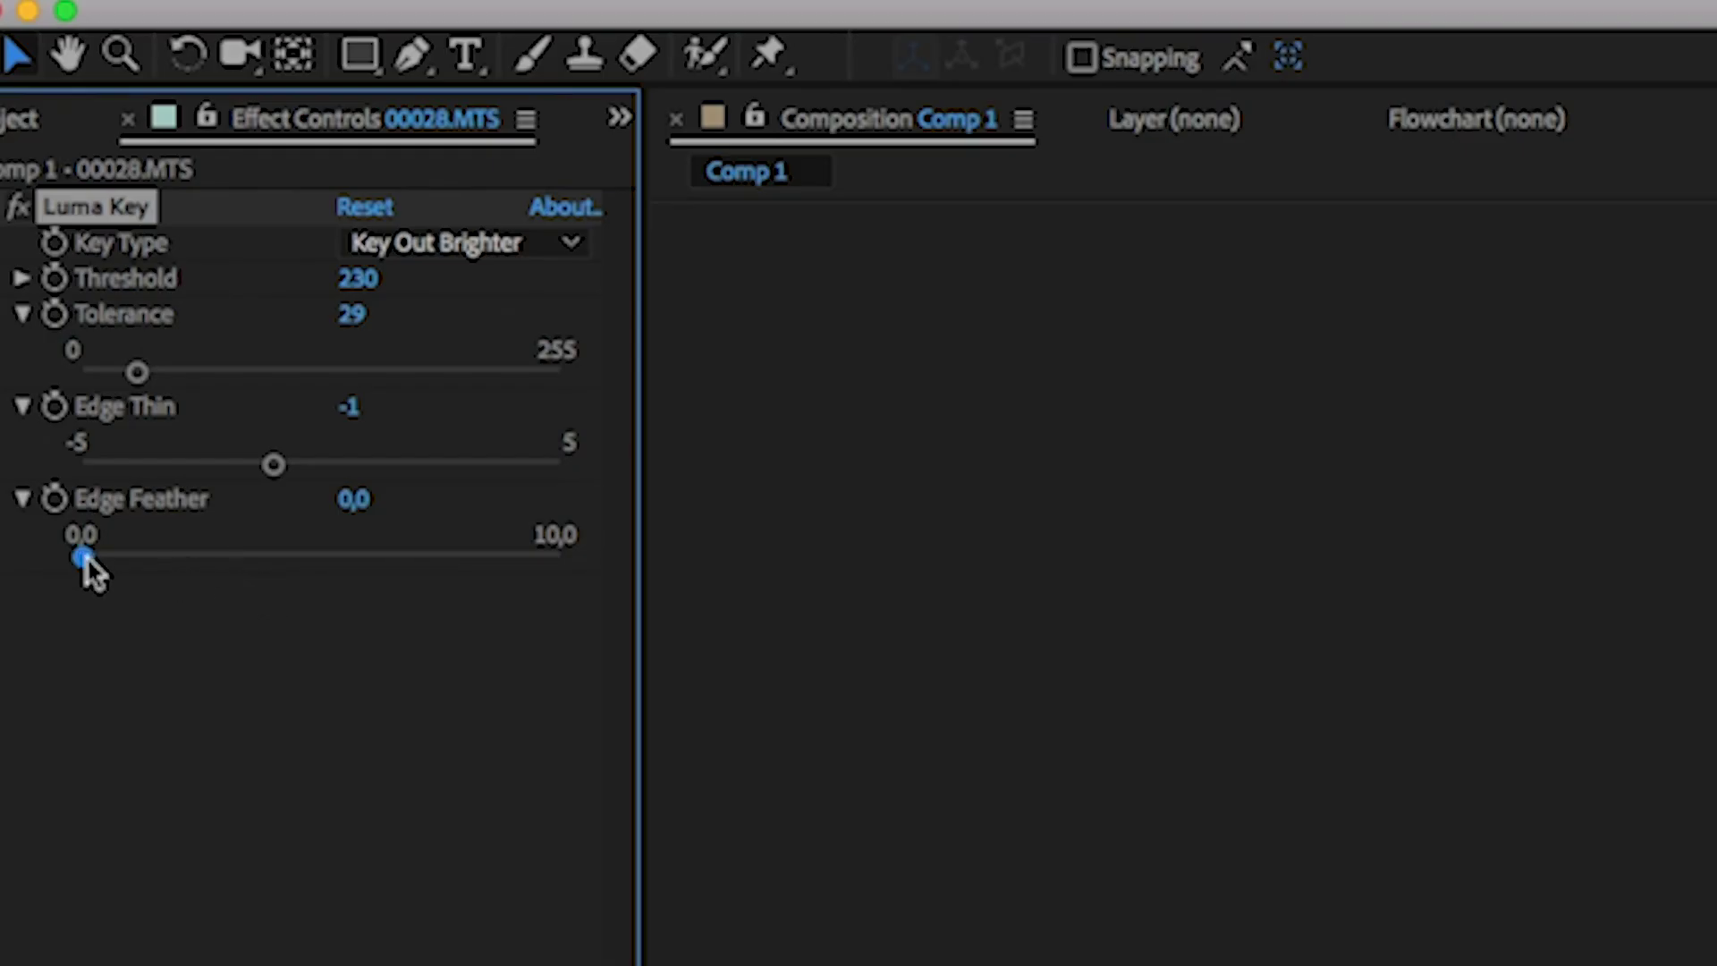
pyautogui.moveTo(85, 563); pyautogui.dragTo(437, 567)
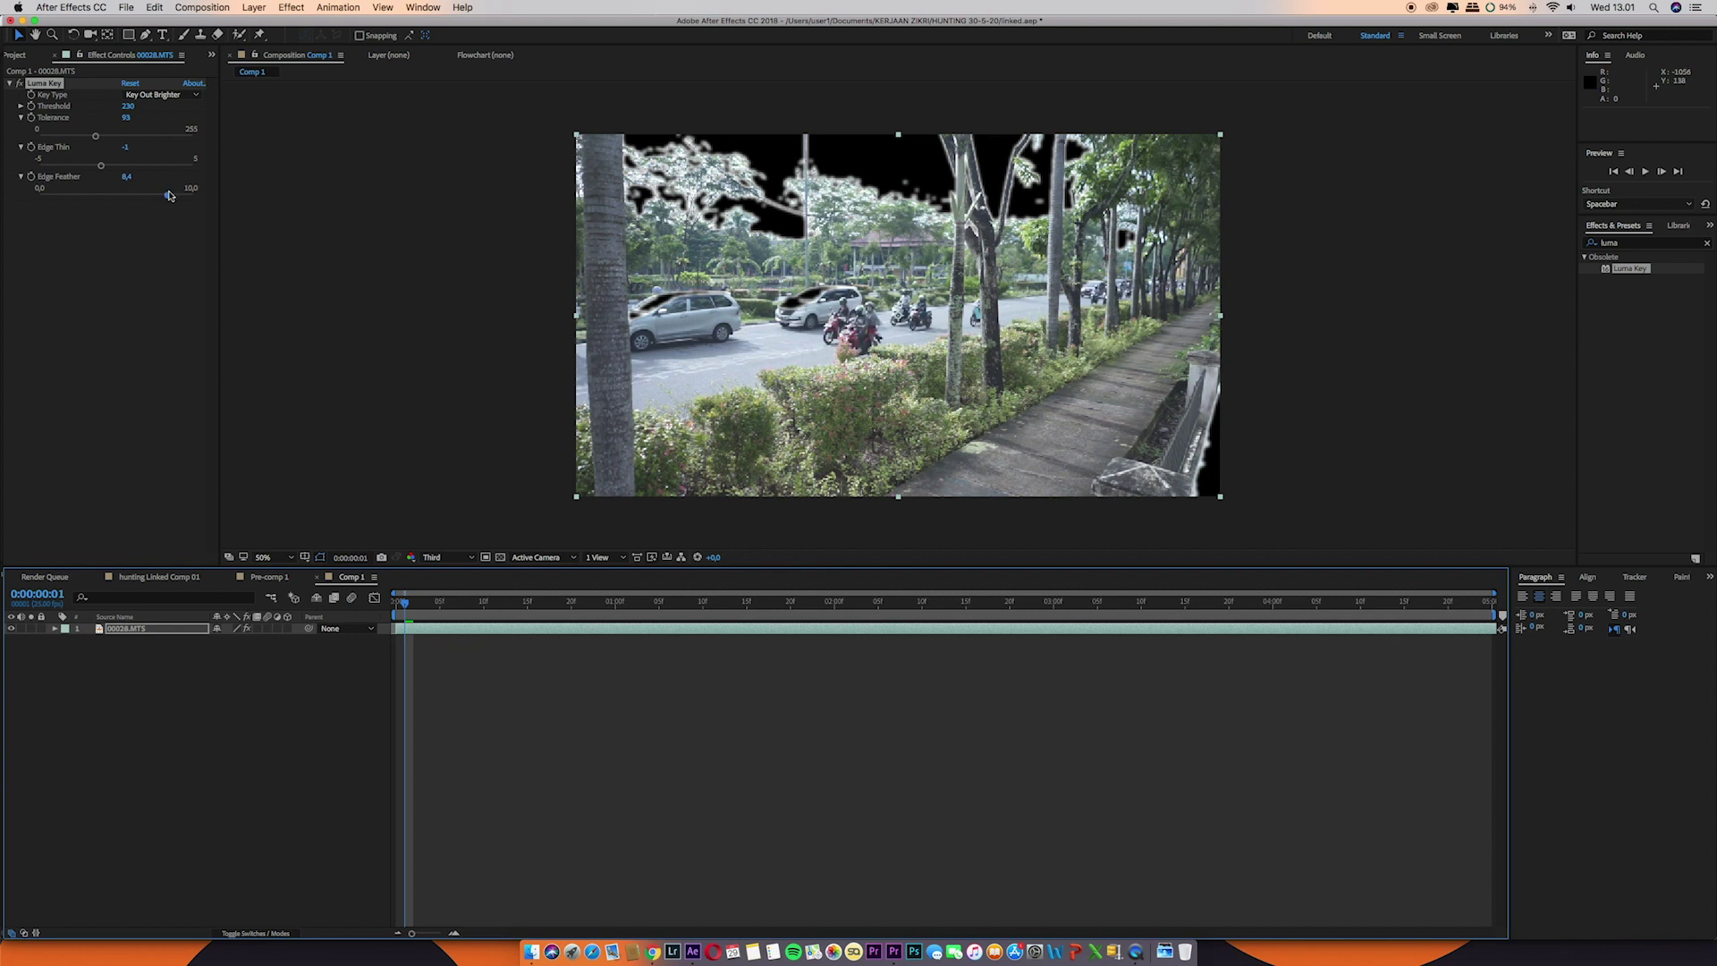
pyautogui.moveTo(169, 198); pyautogui.dragTo(240, 204)
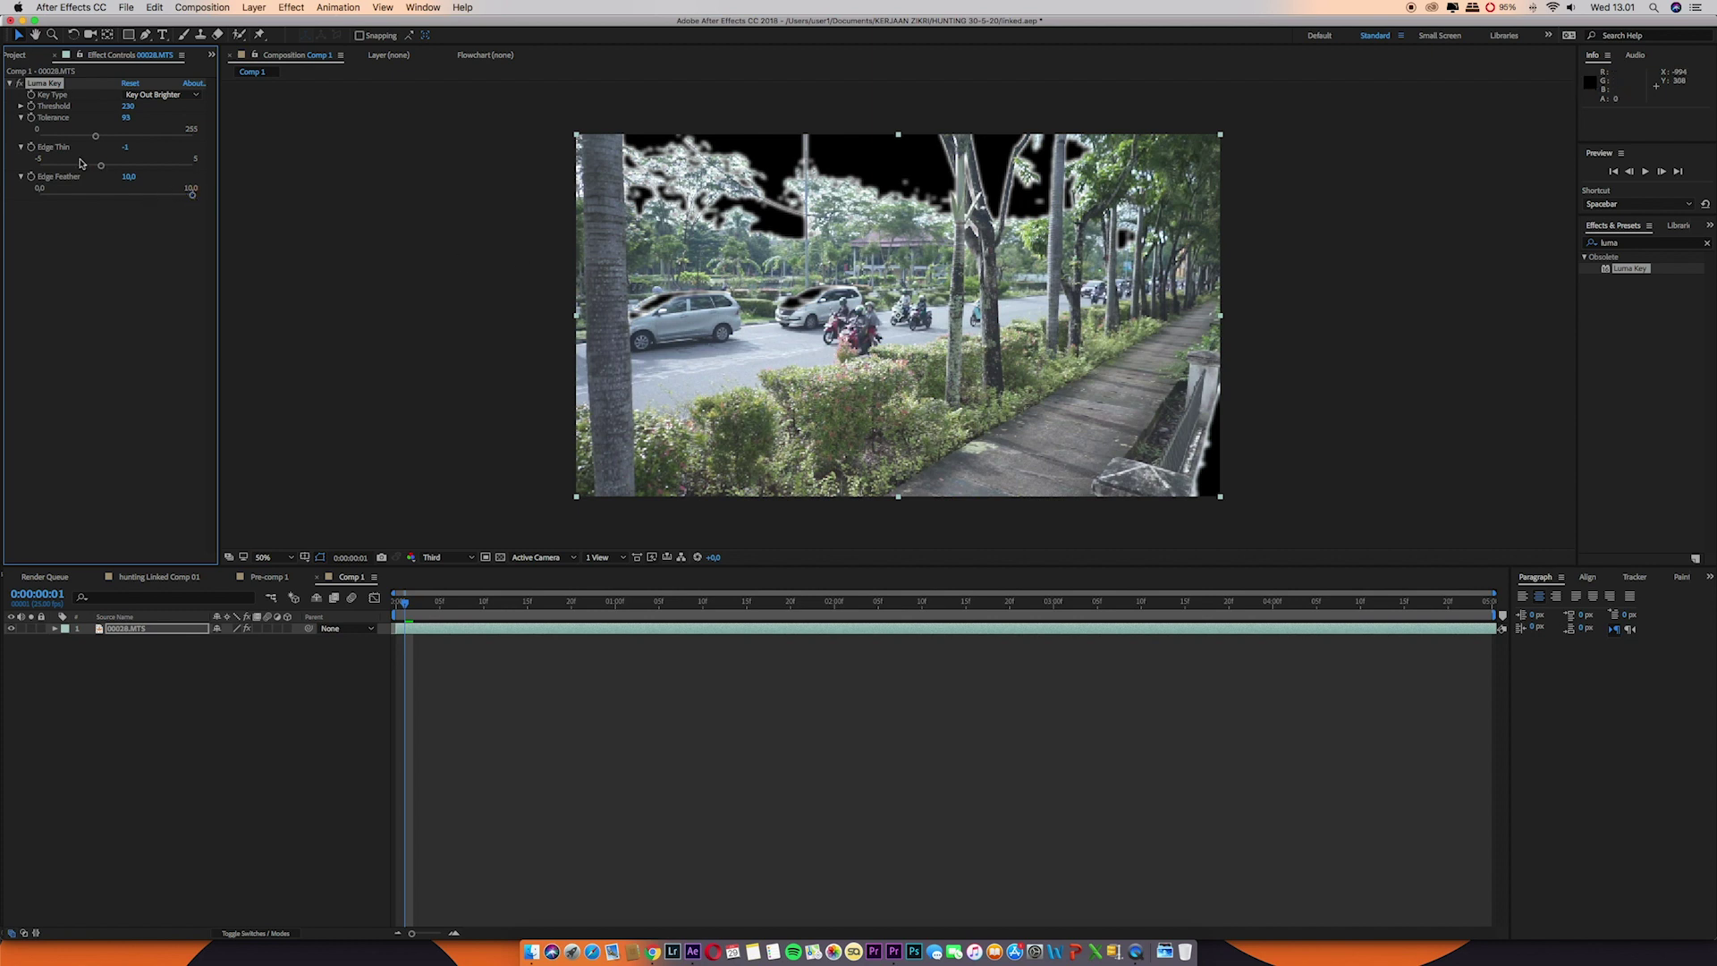
pyautogui.moveTo(101, 167); pyautogui.dragTo(106, 167)
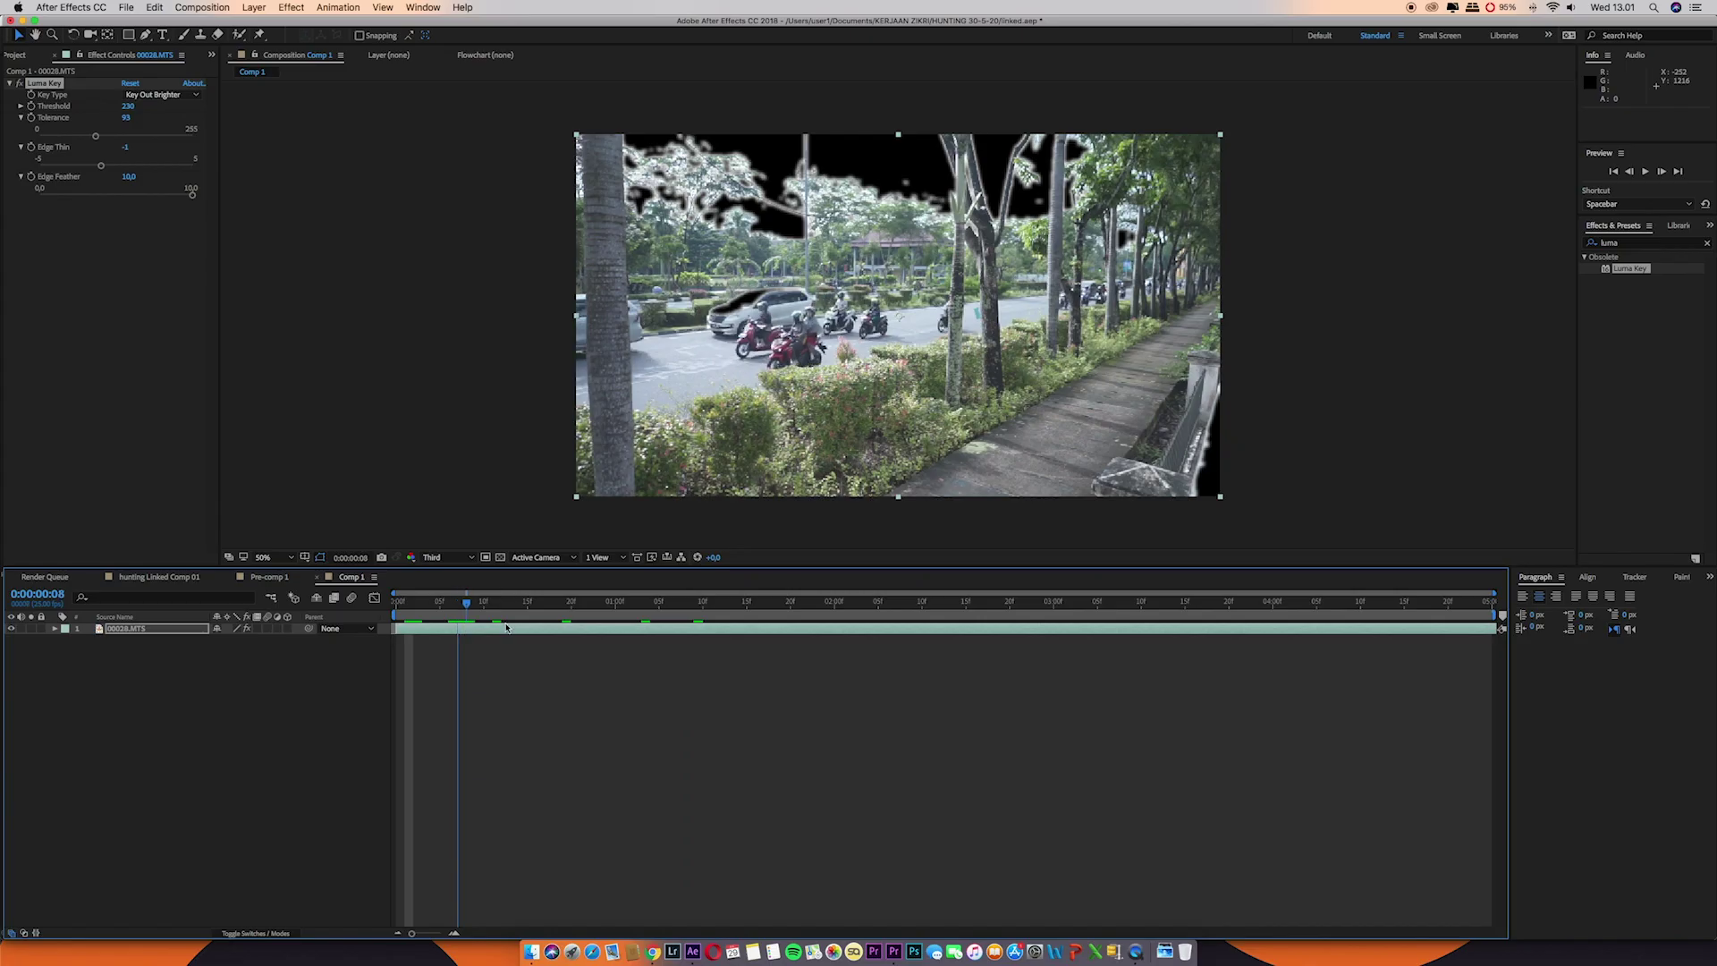
pyautogui.moveTo(506, 623); pyautogui.dragTo(452, 612)
pyautogui.press('space')
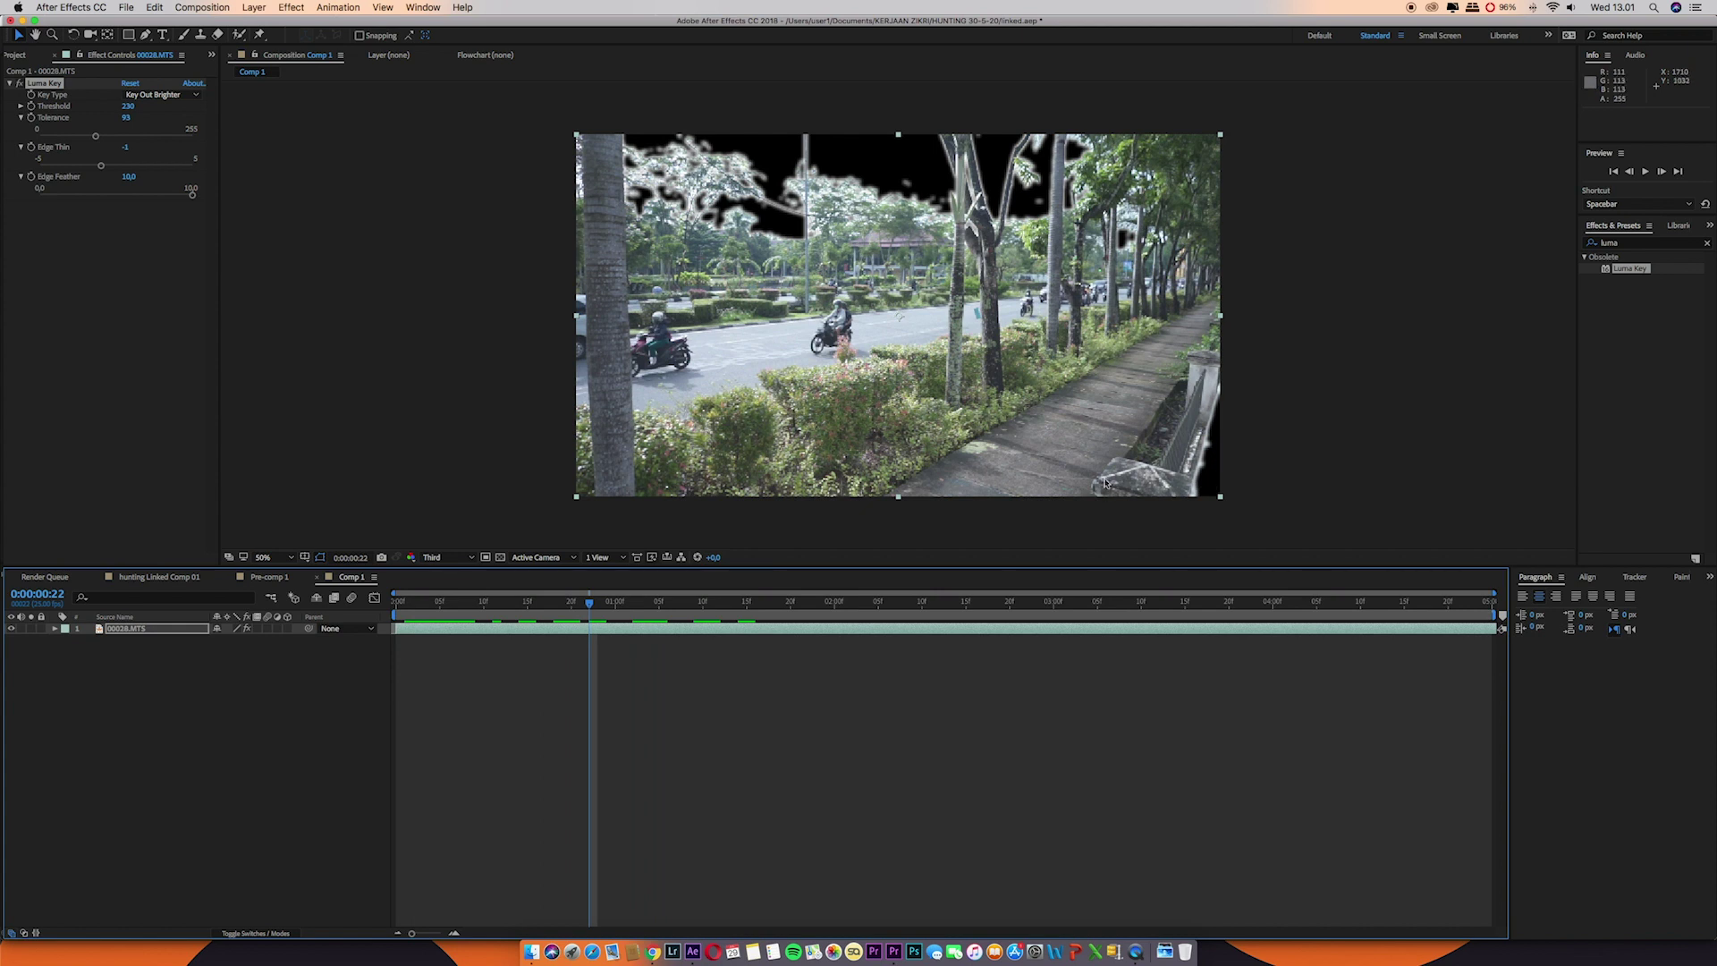
pyautogui.moveTo(589, 609); pyautogui.dragTo(721, 632)
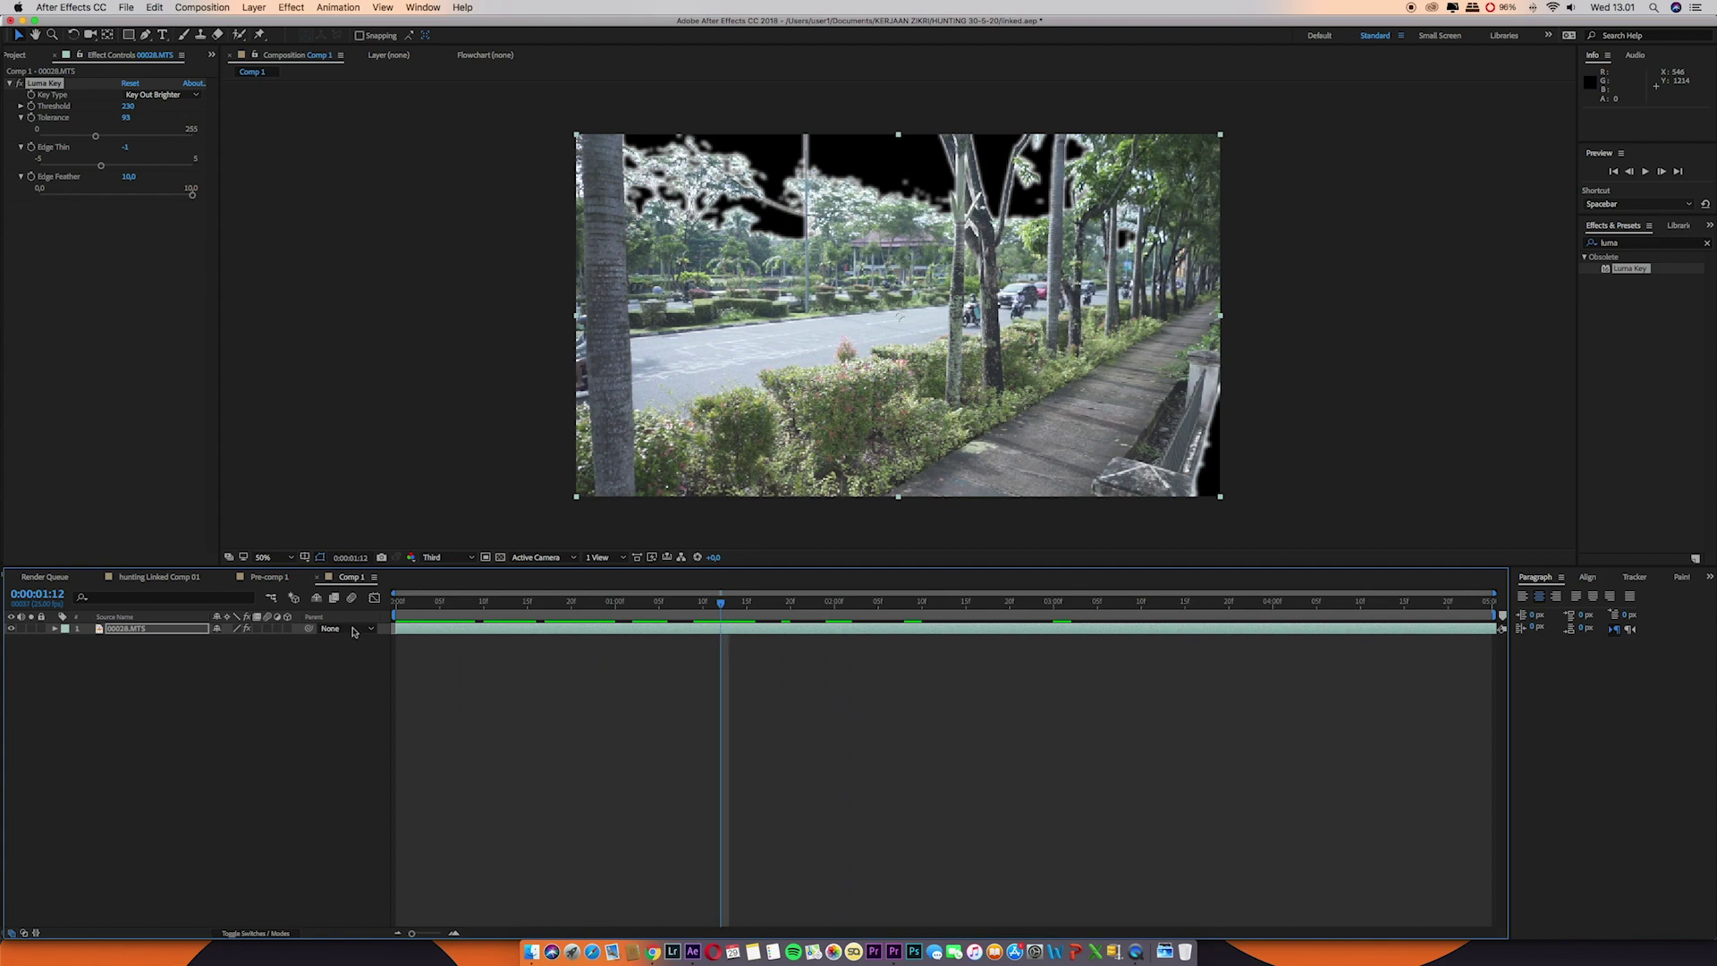
# - Duplicate the keyed 00028.MTS layer and go to frame 7 of Comp 1
pyautogui.click(149, 628)
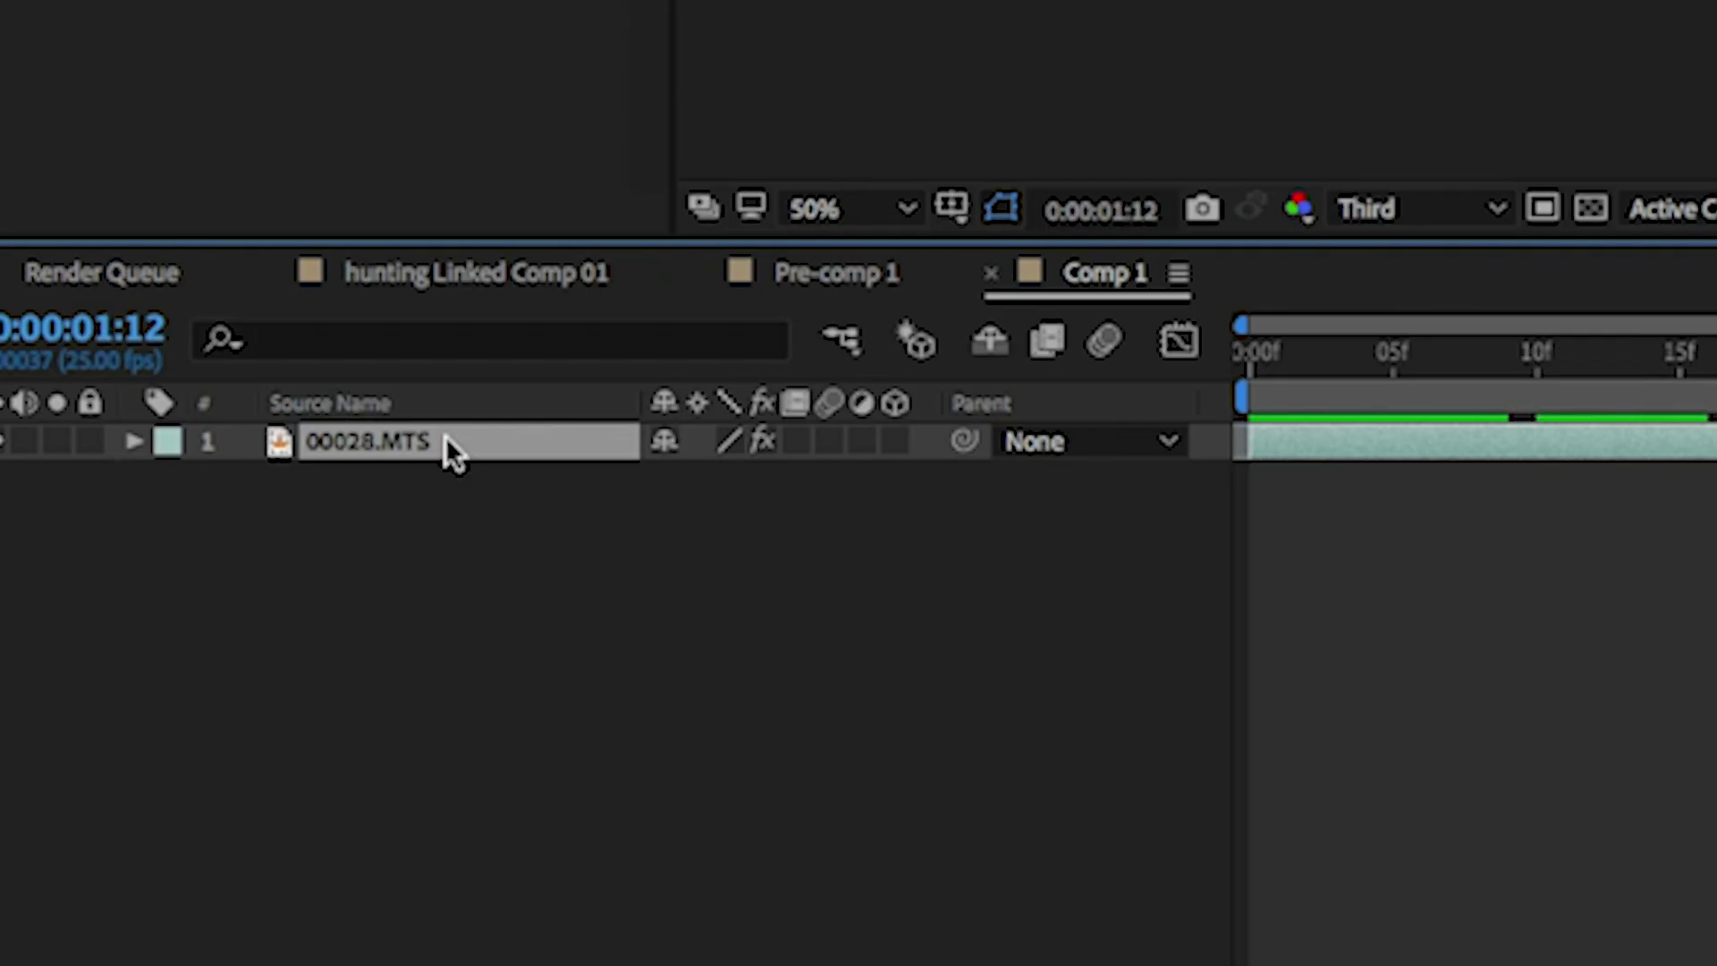
pyautogui.hotkey('ctrl', 'd')
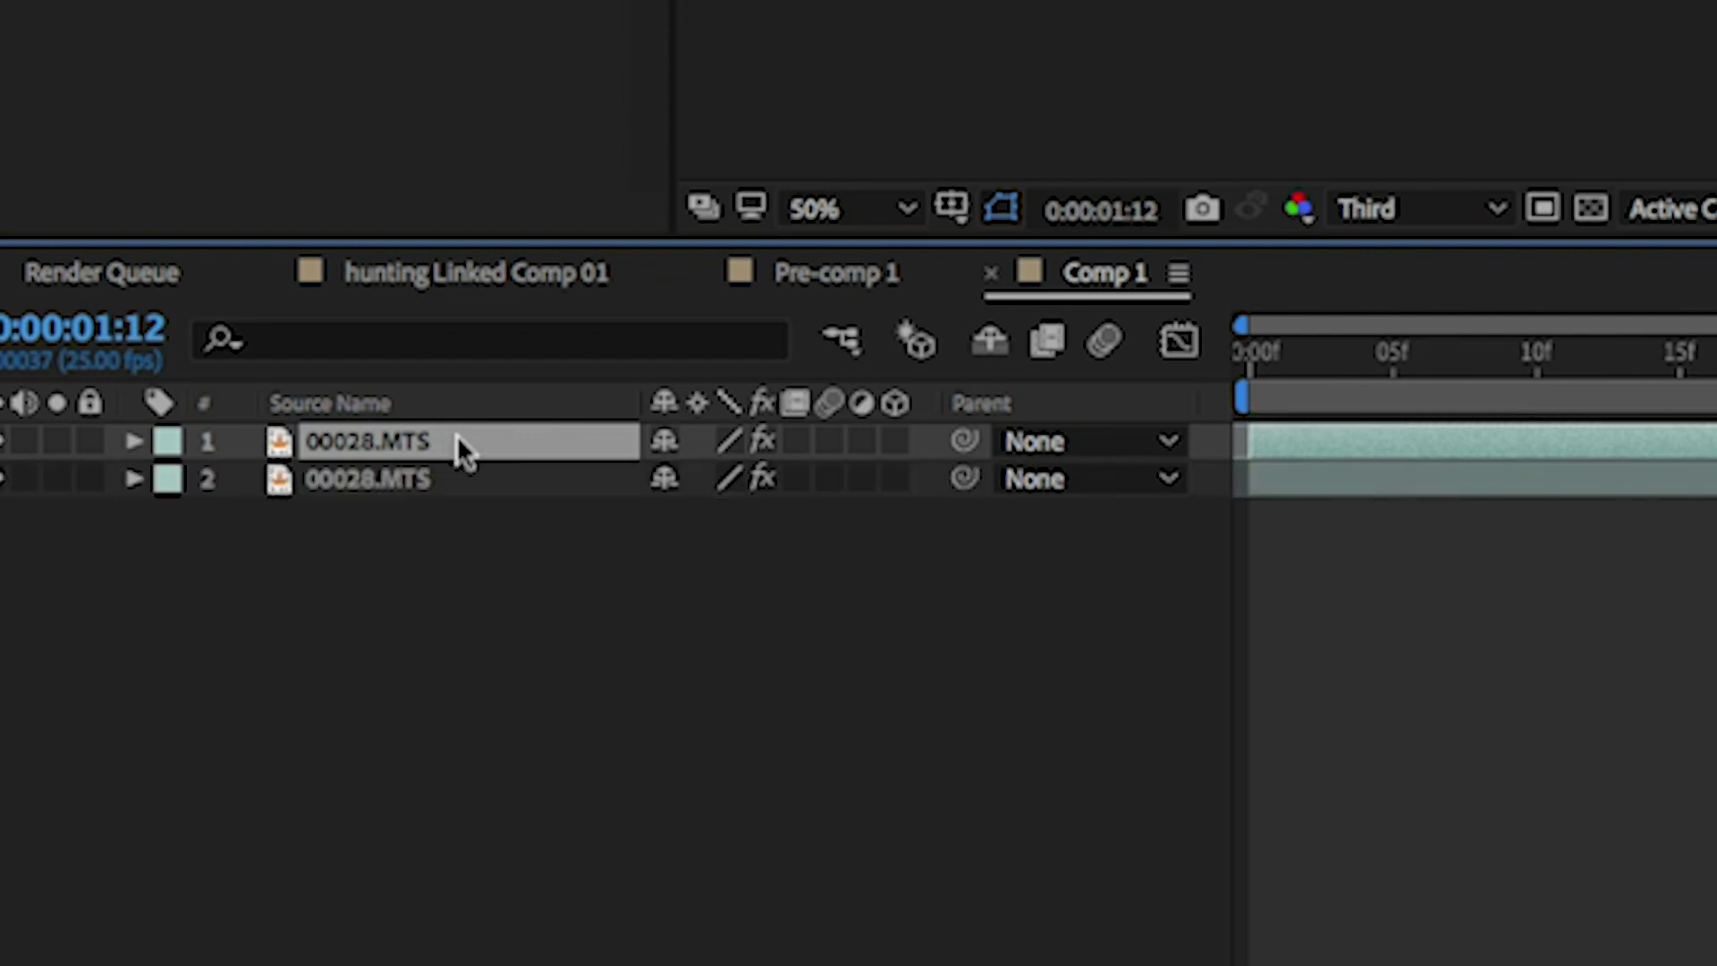
pyautogui.moveTo(1373, 371); pyautogui.dragTo(1463, 458)
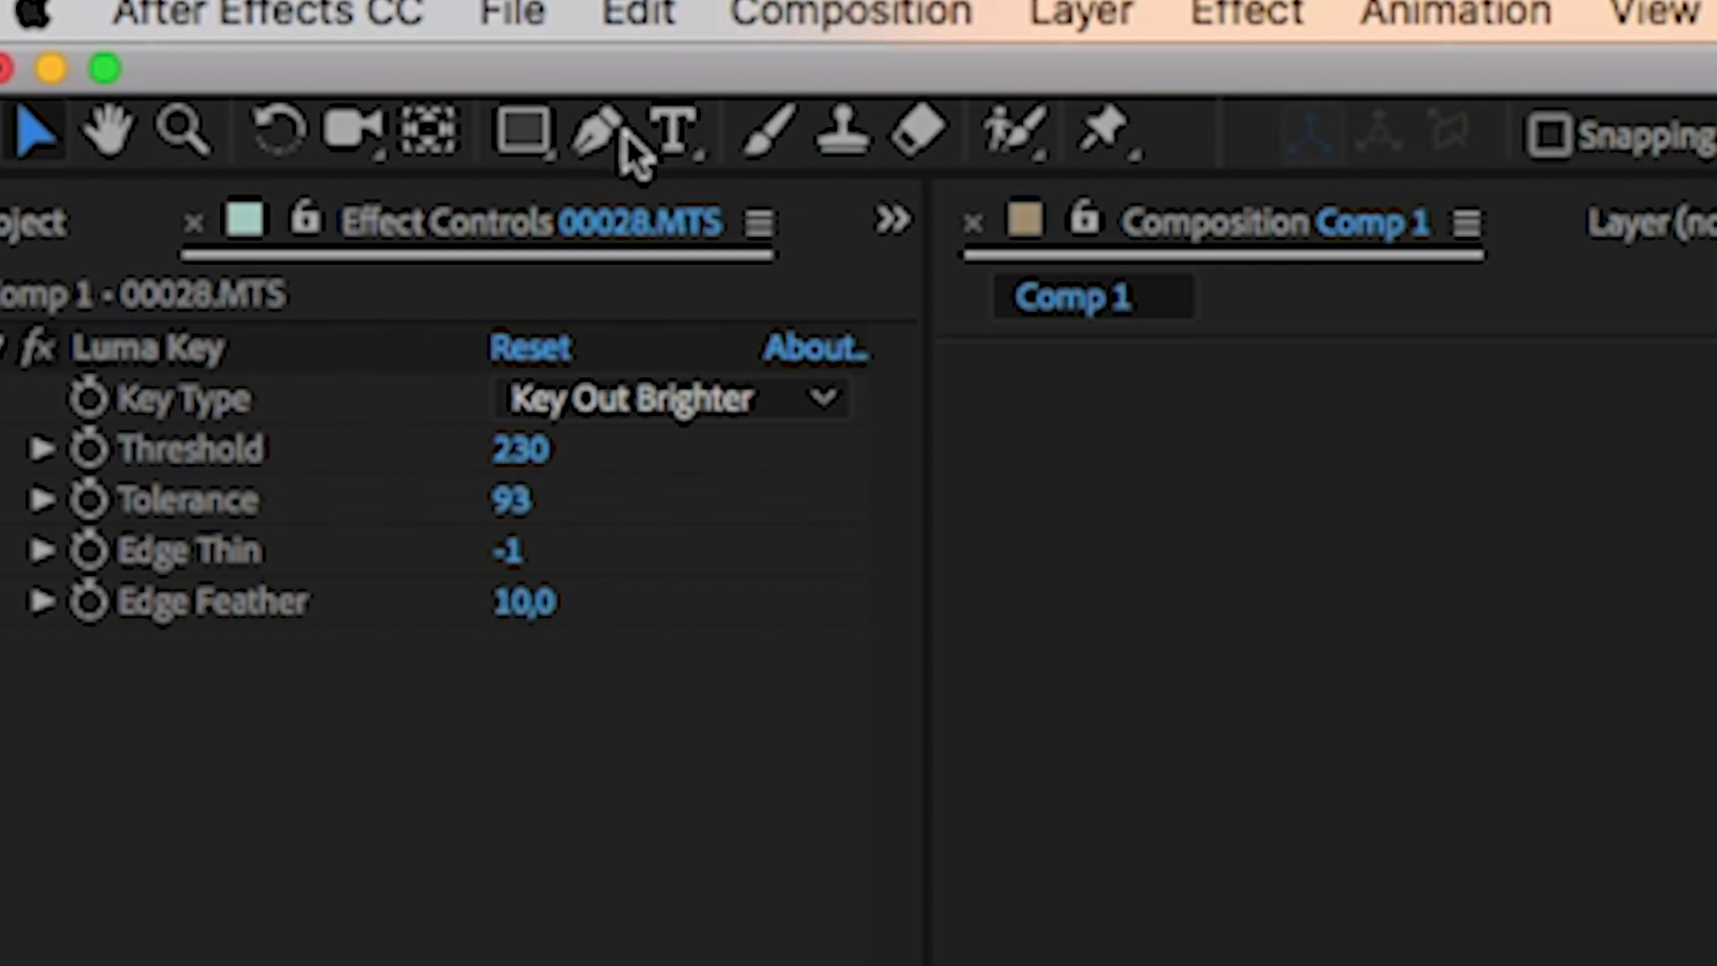
# - Draw a closed Pen tool mask on the upper 00028.MTS copy around the road, hedges and sidewalk below the tree line
pyautogui.click(145, 34)
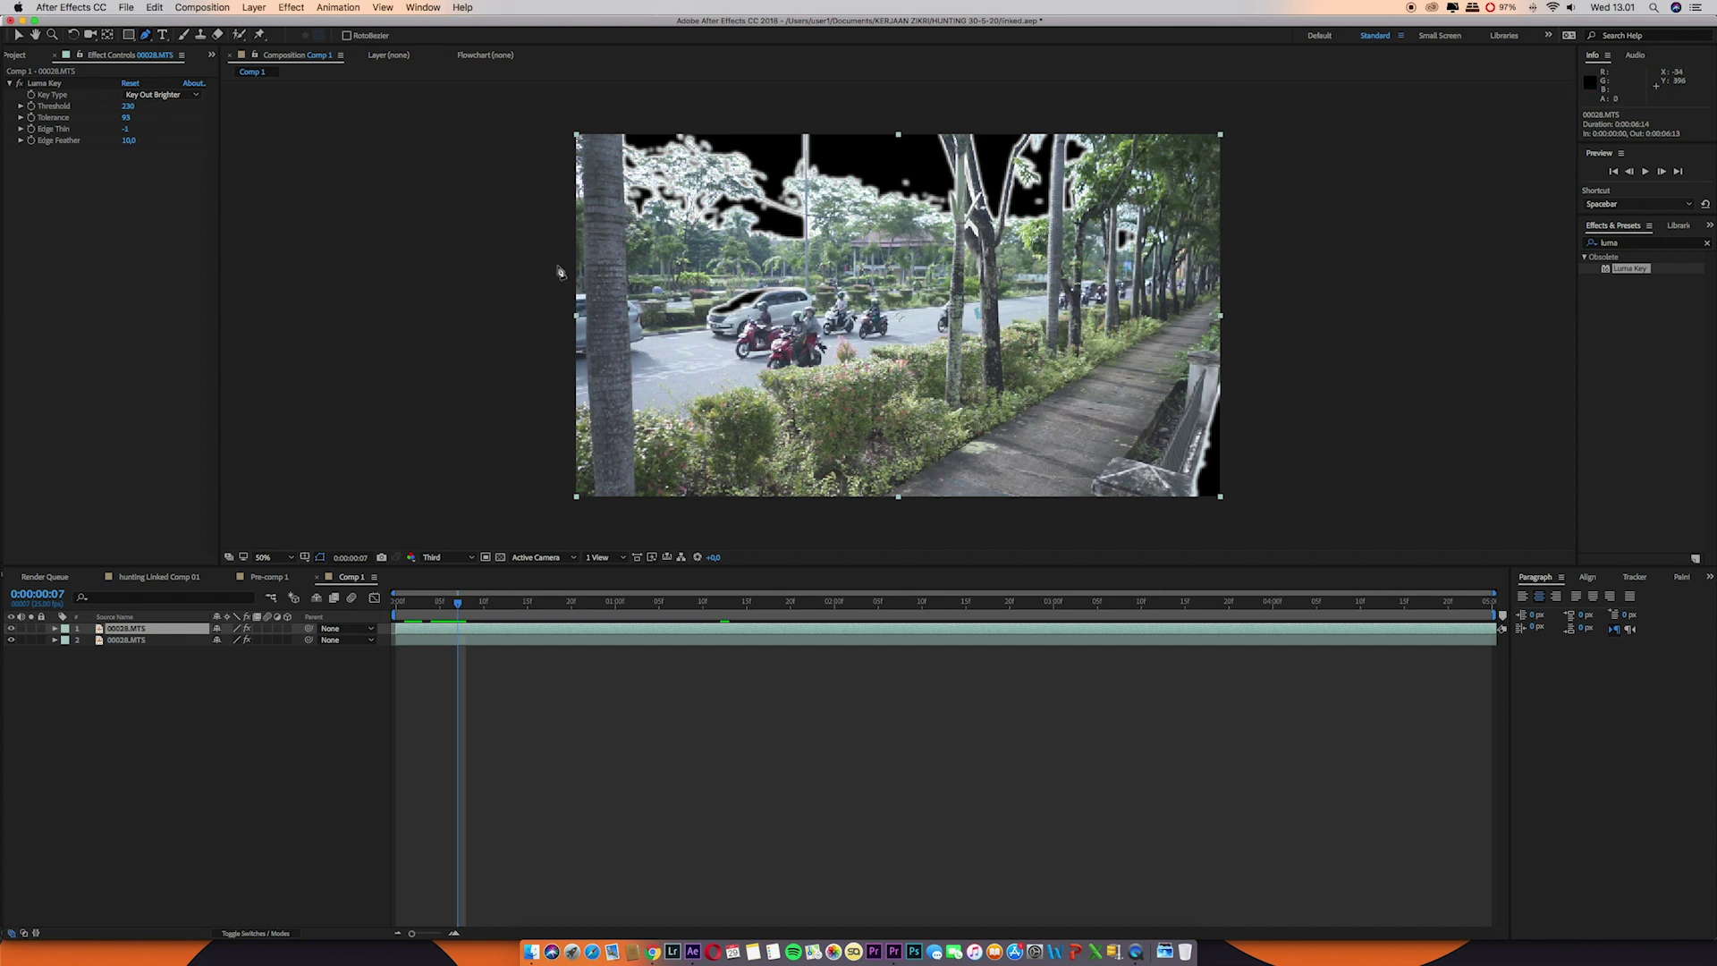
pyautogui.click(561, 264)
pyautogui.click(753, 260)
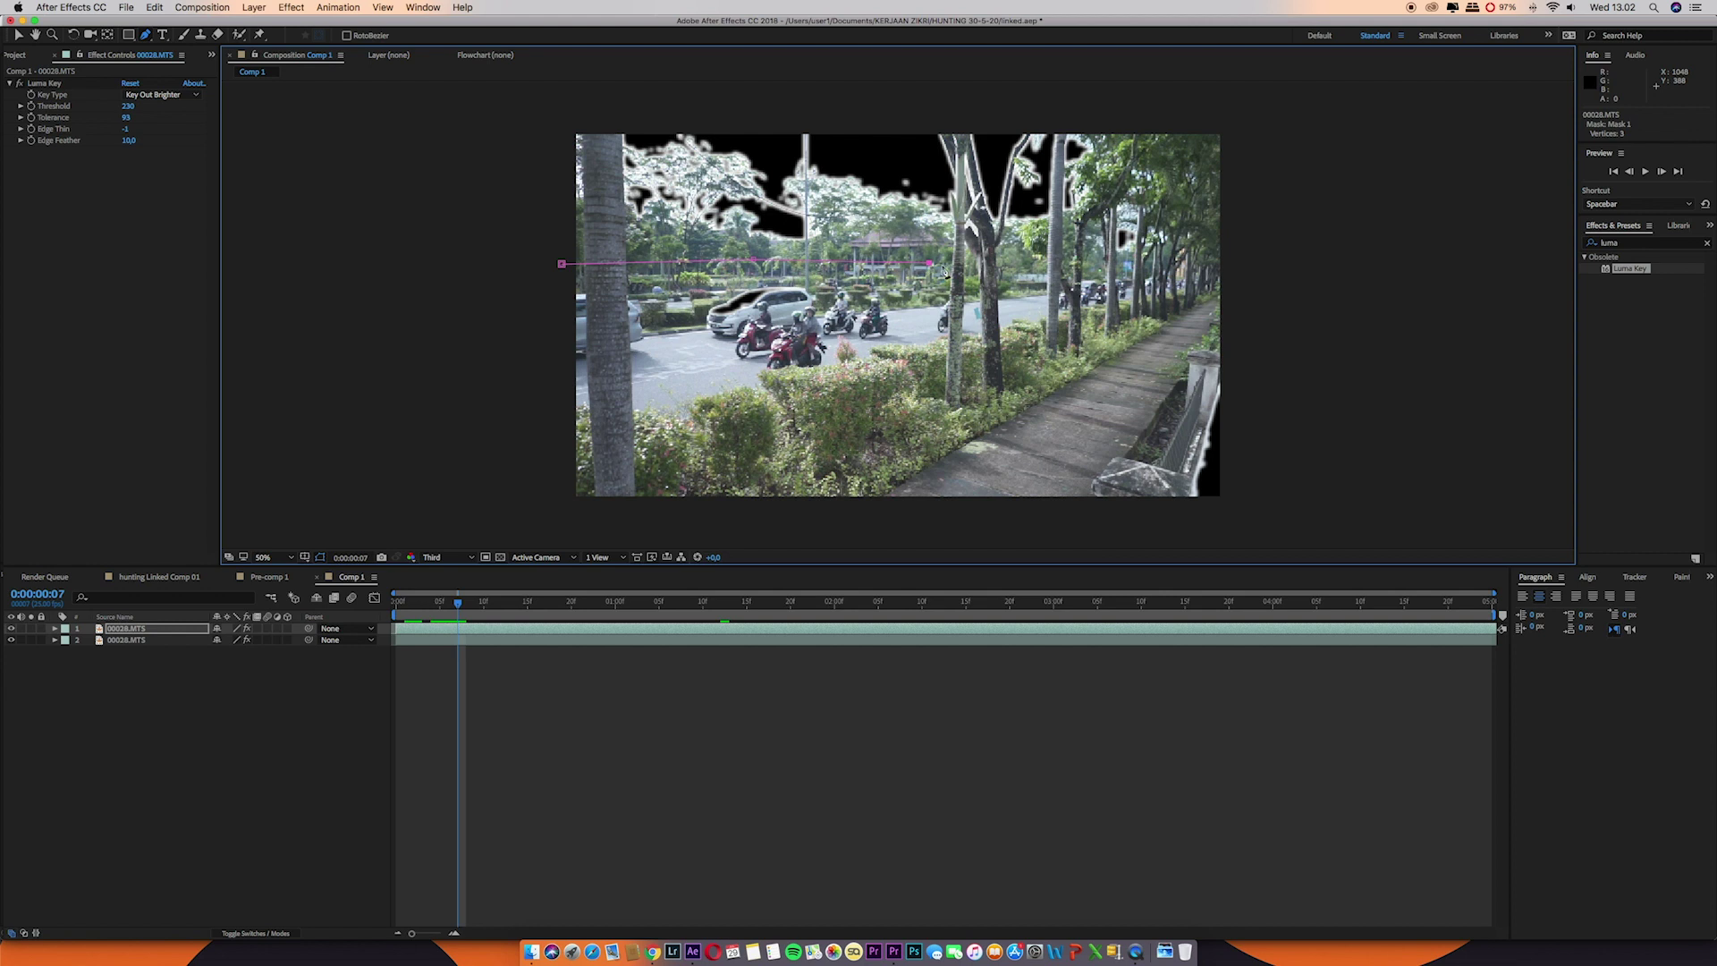
pyautogui.click(1172, 271)
pyautogui.click(1272, 286)
pyautogui.click(1255, 512)
pyautogui.click(496, 511)
pyautogui.click(562, 264)
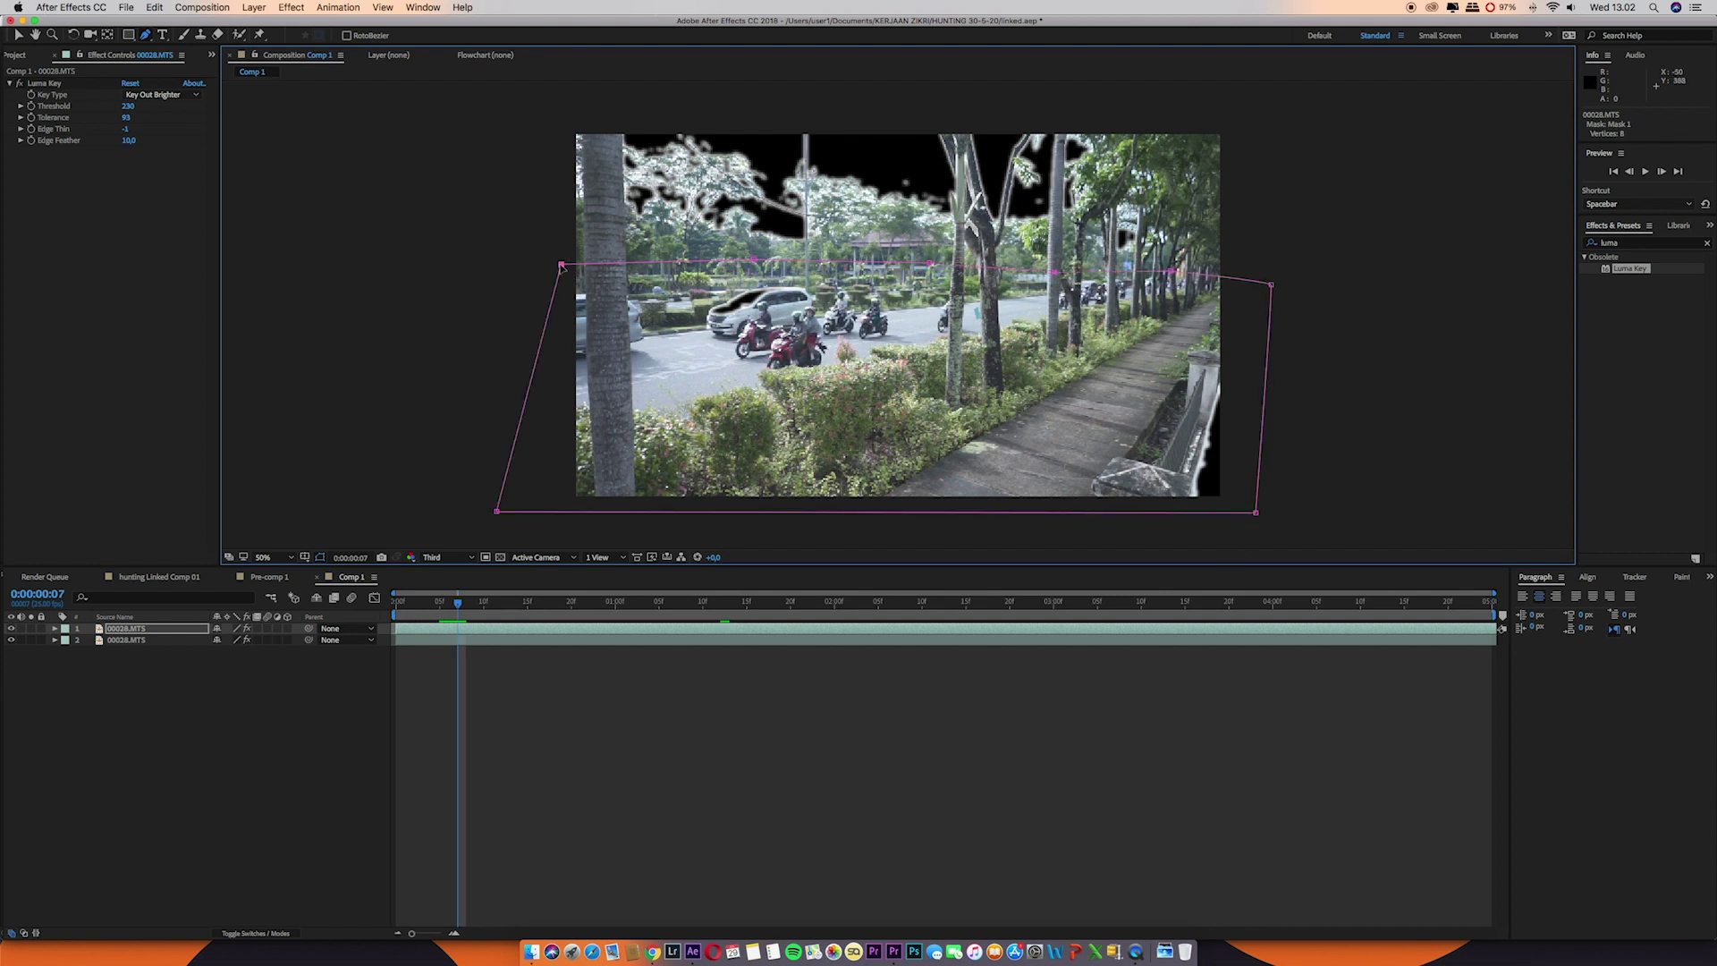
# - Delete the Luma Key effect from the masked upper 00028.MTS layer
pyautogui.moveTo(412, 608); pyautogui.dragTo(449, 617)
pyautogui.click(452, 632)
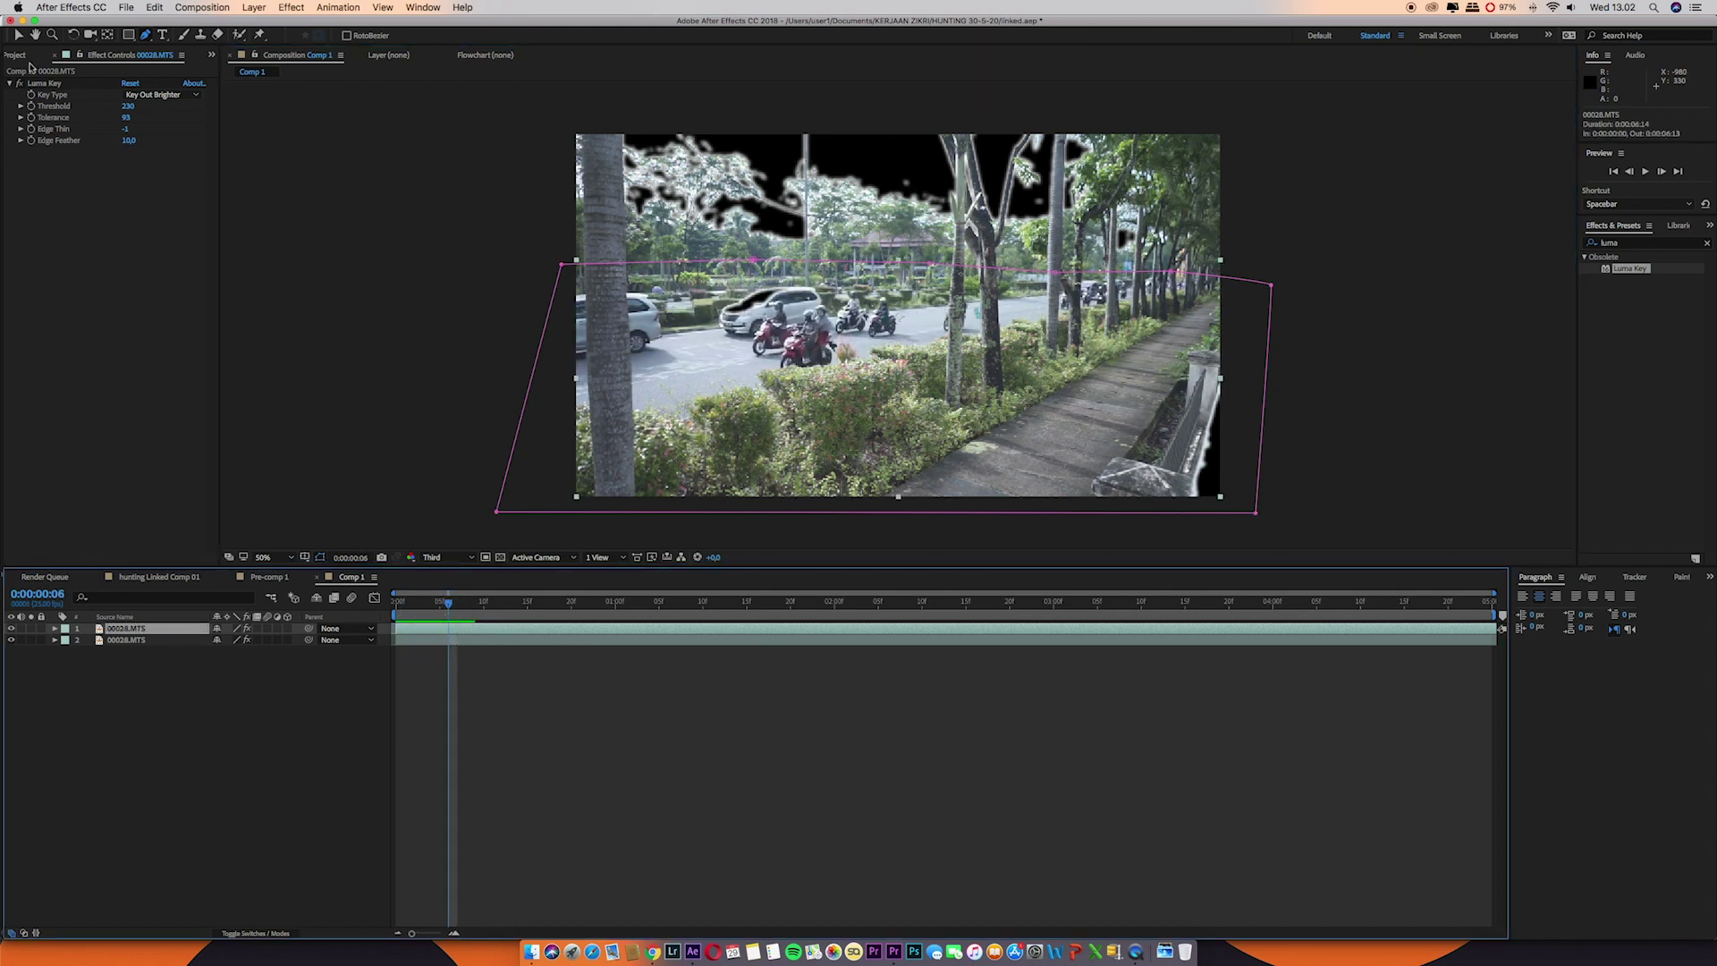
pyautogui.click(55, 83)
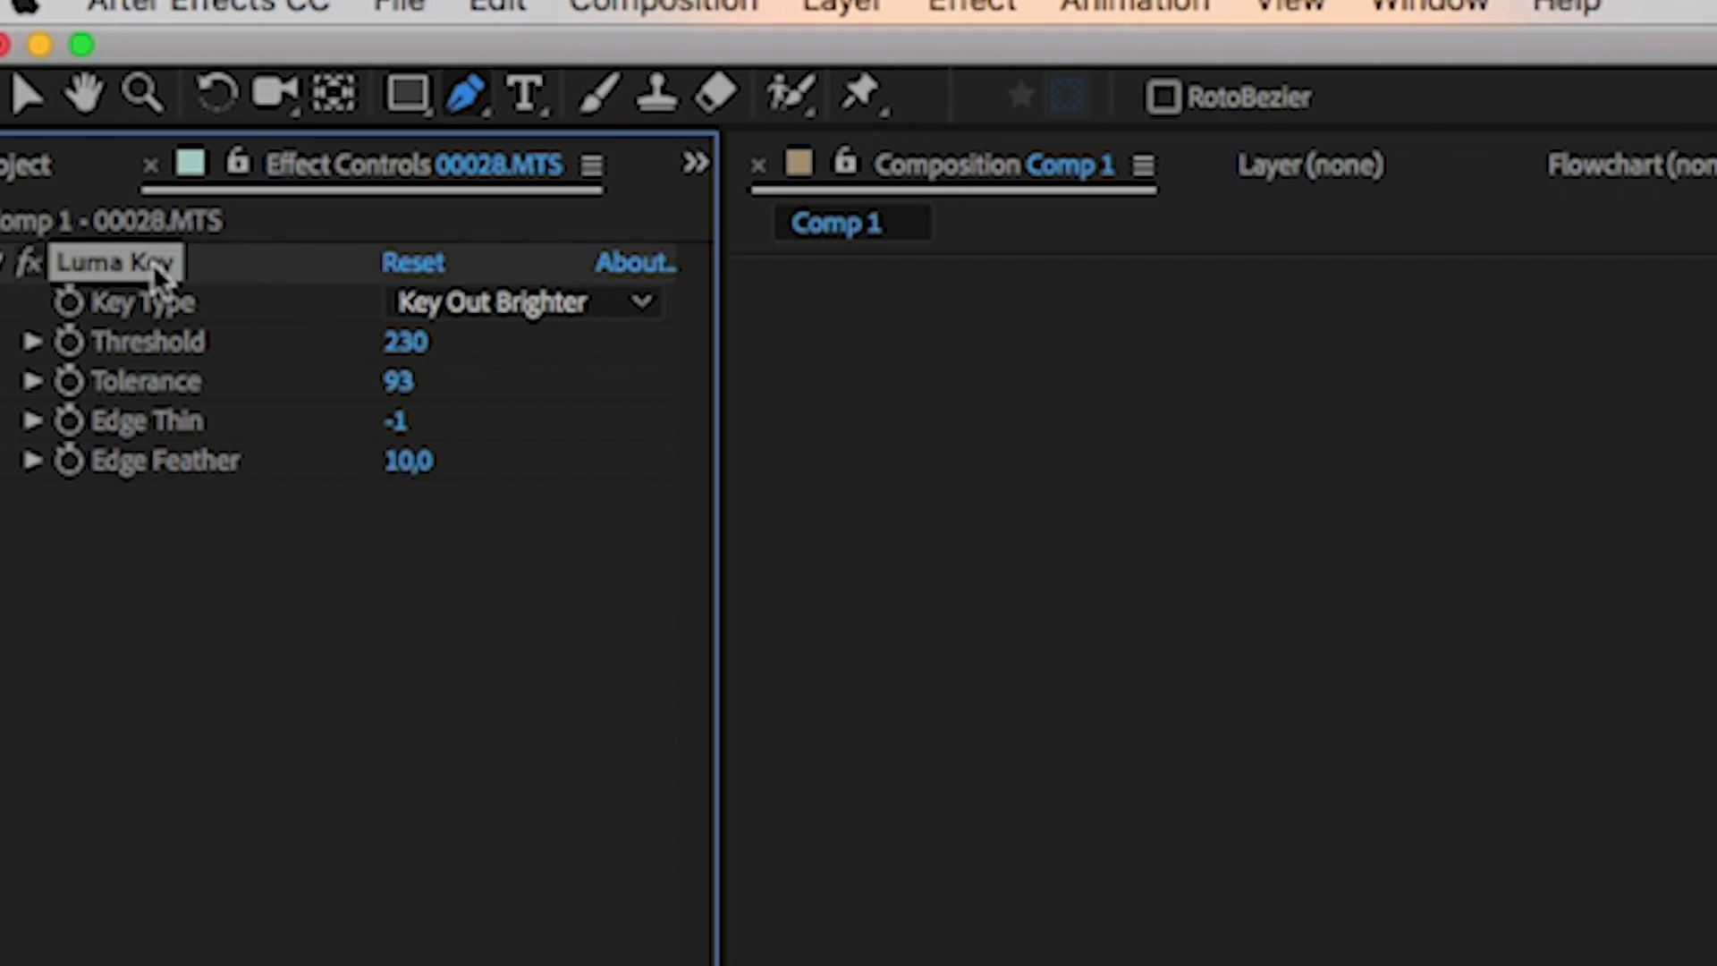
pyautogui.press('Delete')
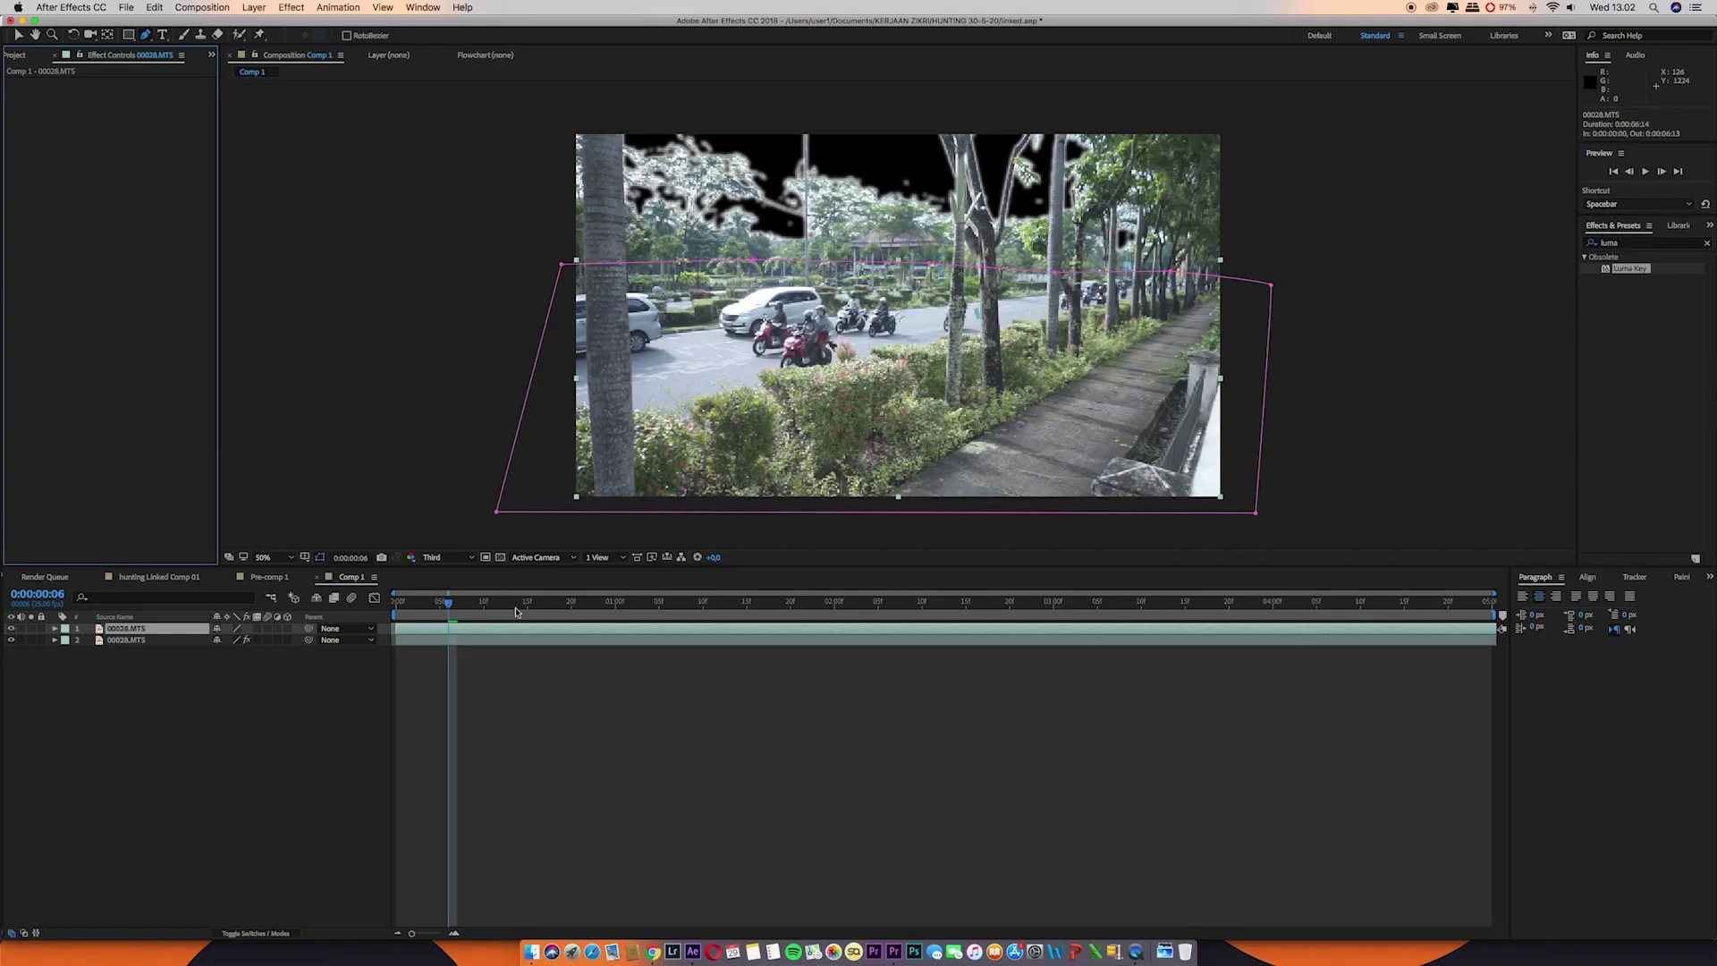
# - Scrub and play back the composition from its start to check the masked foreground against the keyed sky
pyautogui.moveTo(445, 612); pyautogui.dragTo(729, 610)
pyautogui.click(442, 558)
pyautogui.click(443, 603)
pyautogui.click(441, 560)
pyautogui.click(445, 615)
pyautogui.press('space')
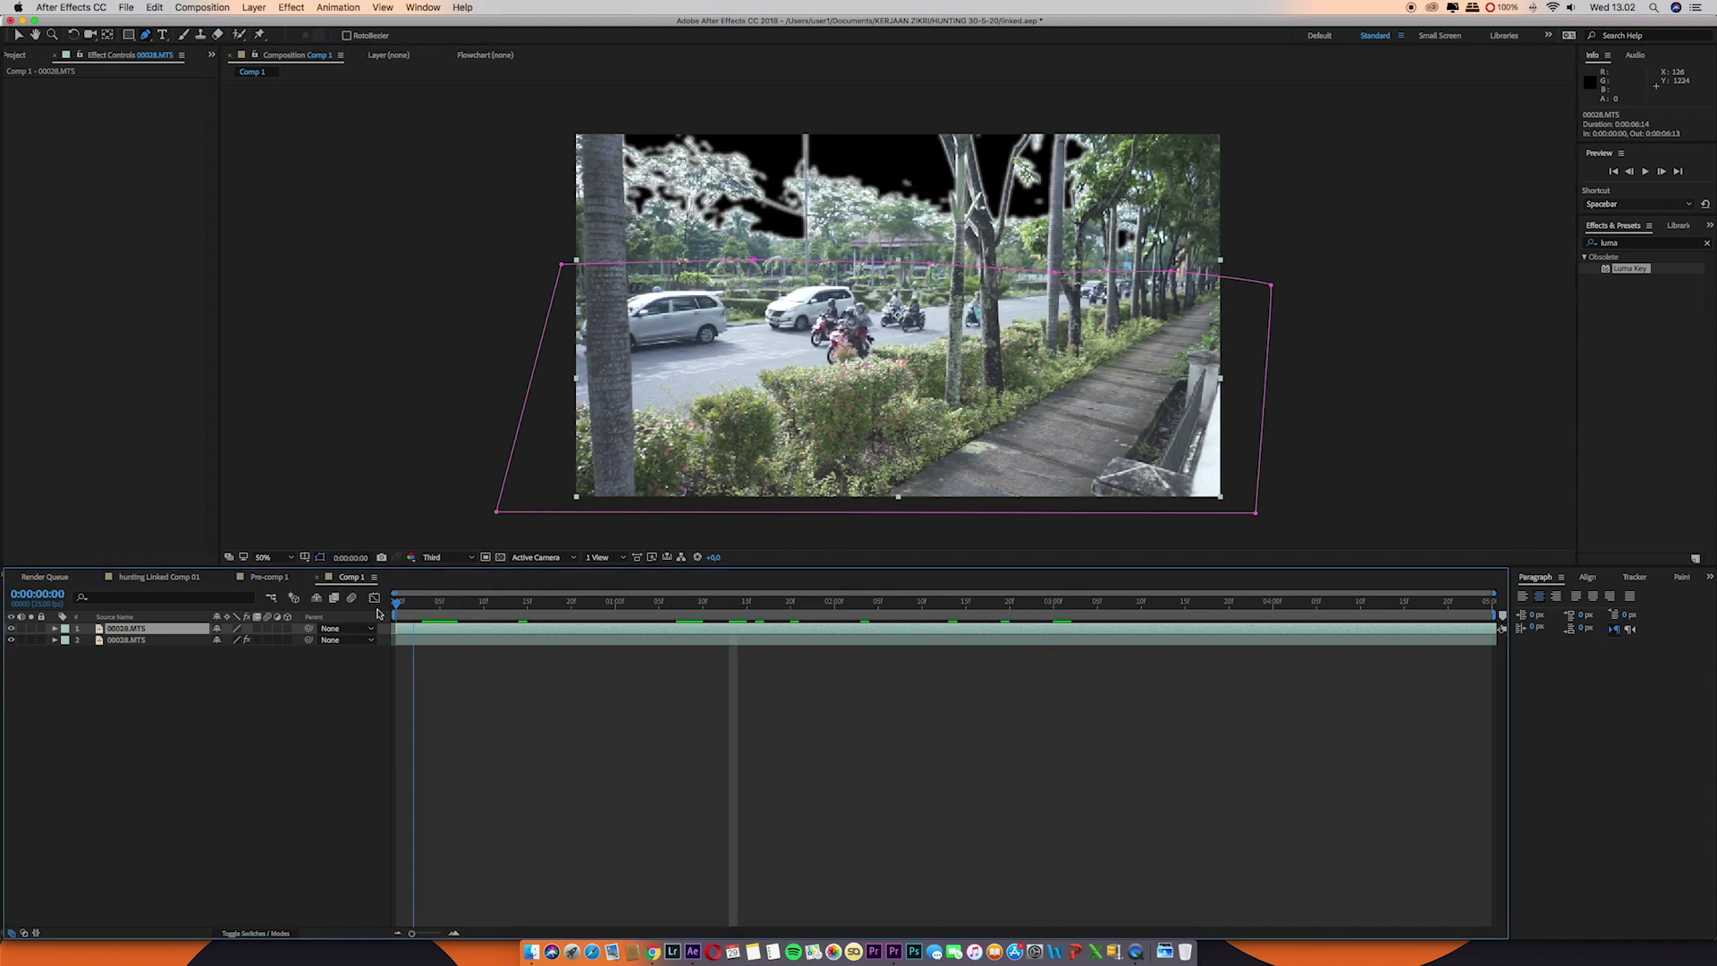
pyautogui.press('space')
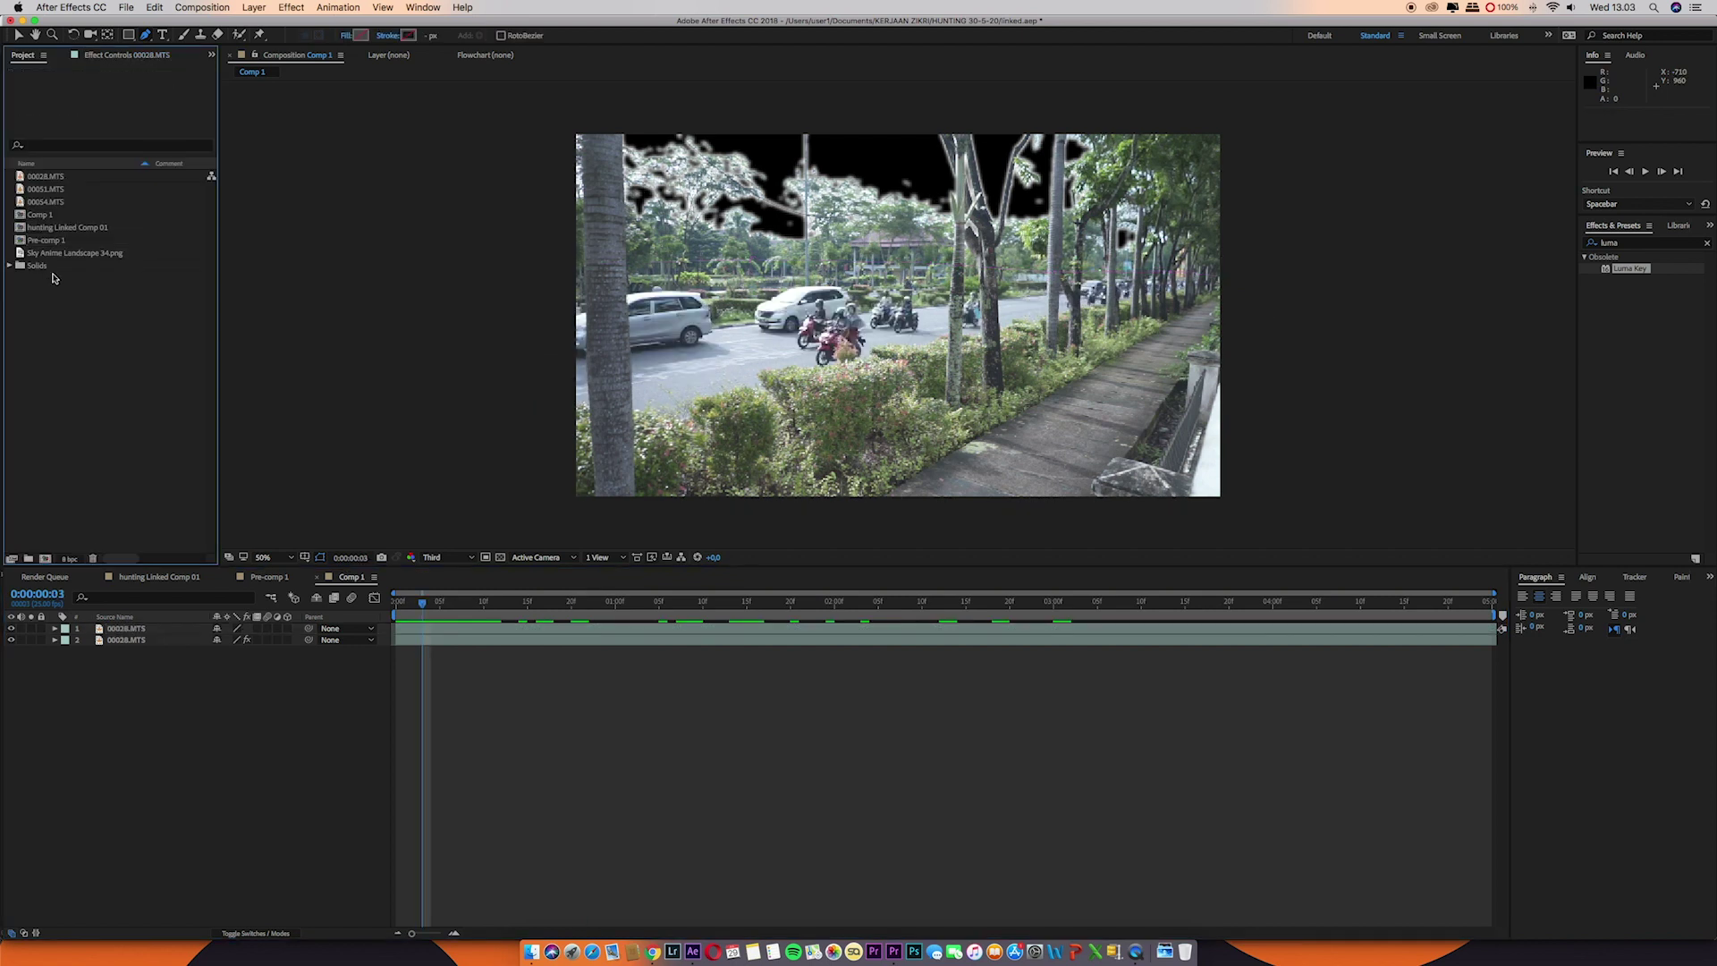
# - Add Sky Anime Landscape 34.png beneath both footage layers and set its X position to 965
pyautogui.moveTo(52, 257); pyautogui.dragTo(135, 670)
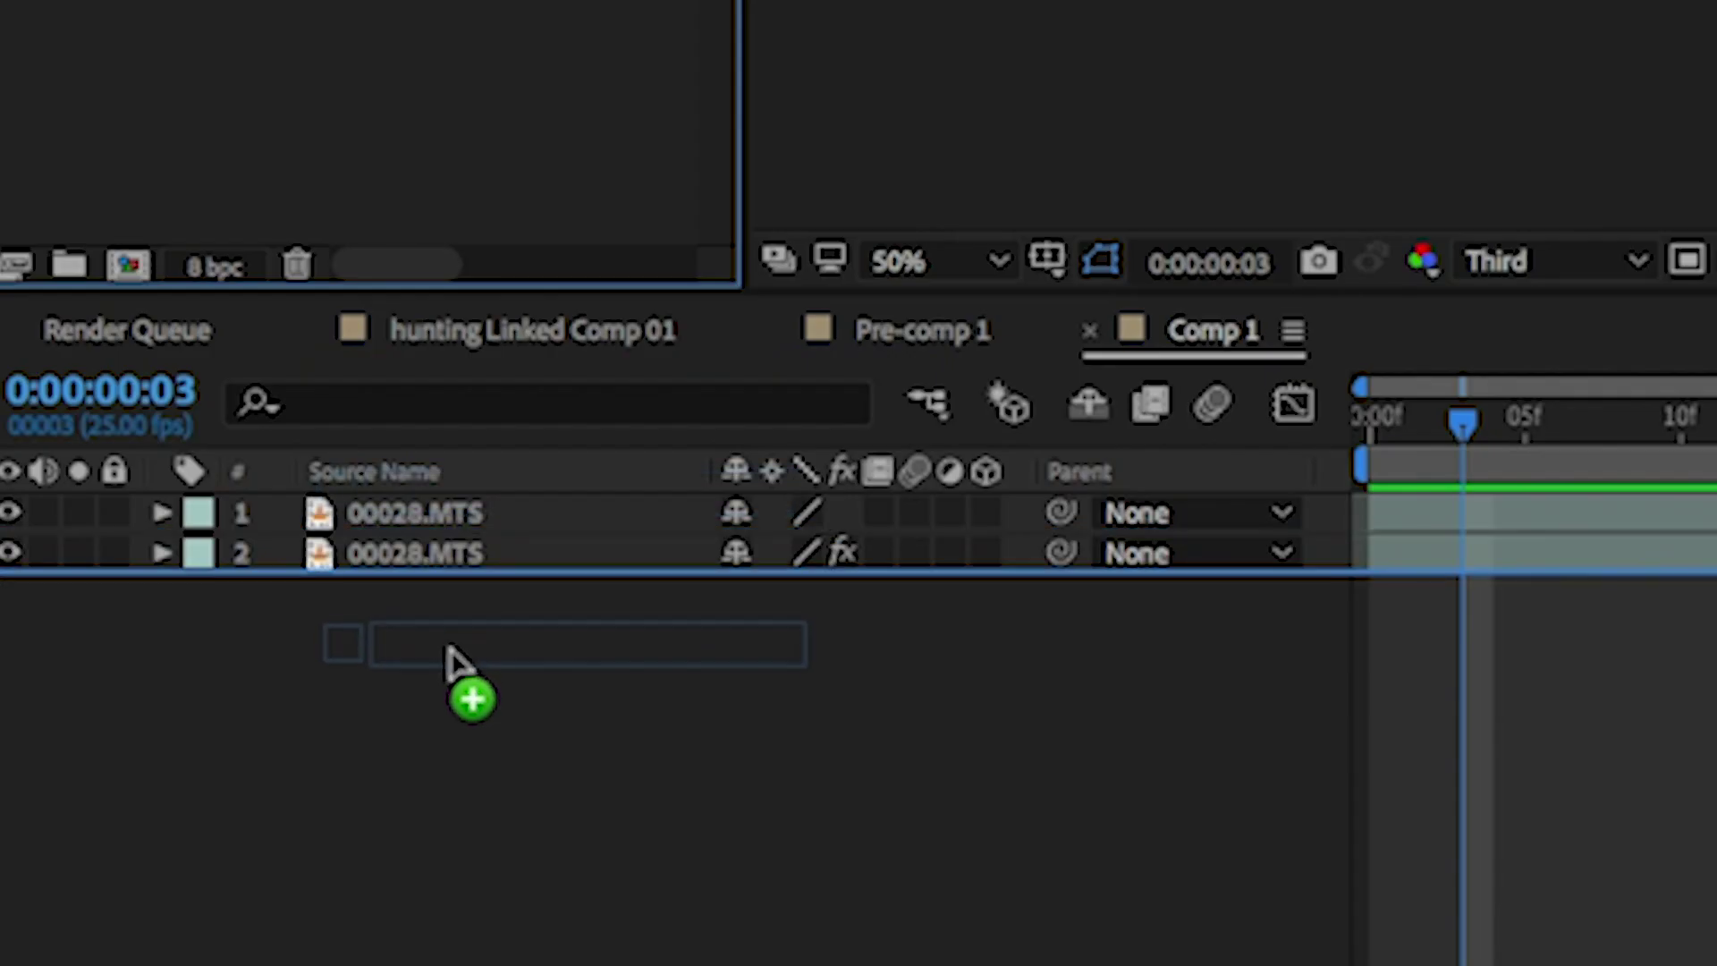
pyautogui.moveTo(446, 645)
pyautogui.mouseDown()
pyautogui.moveTo(445, 554)
pyautogui.moveTo(452, 621)
pyautogui.mouseUp()
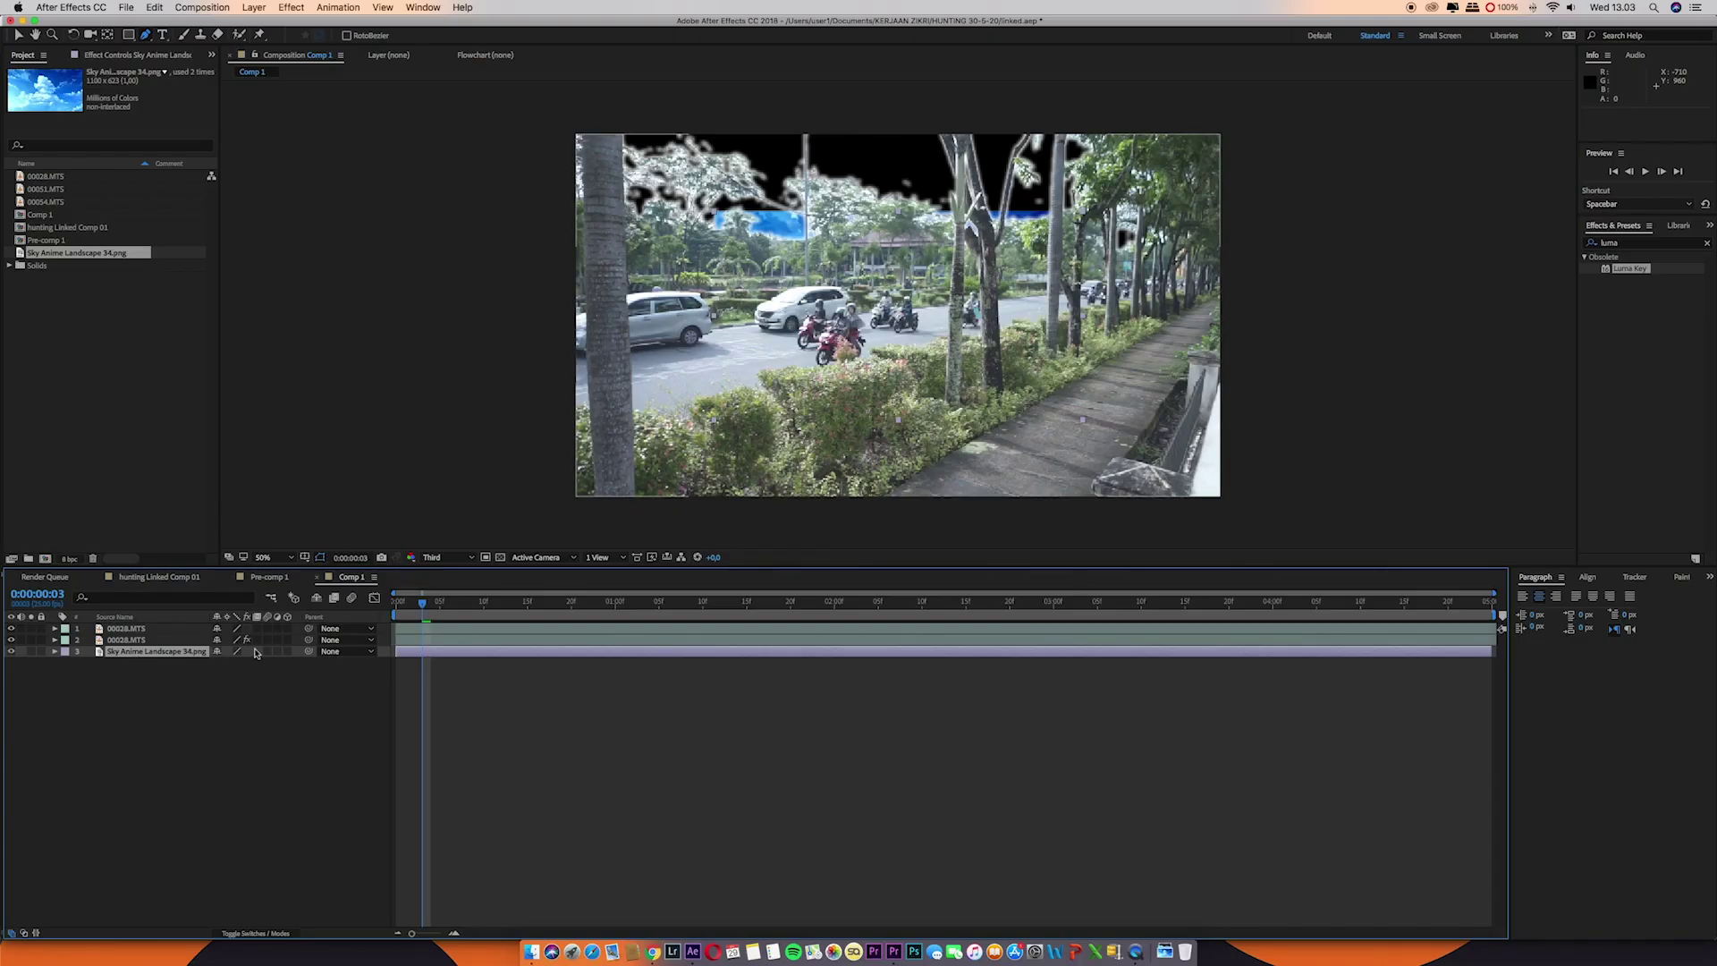
pyautogui.click(176, 653)
pyautogui.press('p')
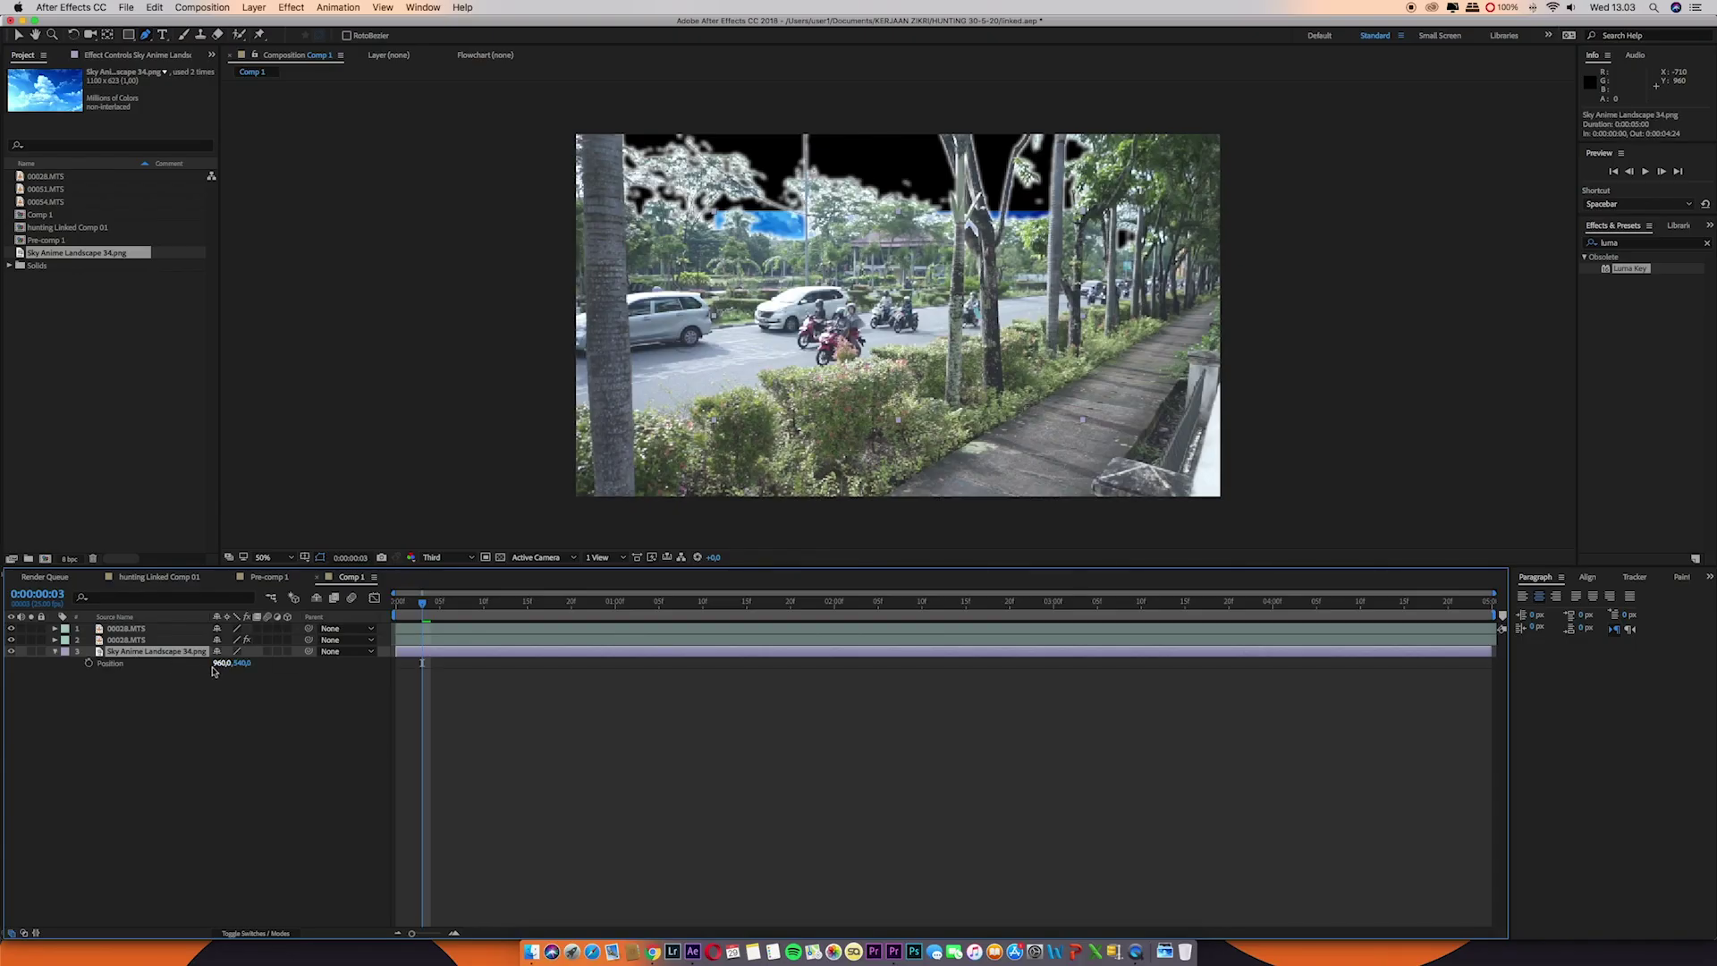
pyautogui.moveTo(220, 664); pyautogui.dragTo(280, 666)
# - Scale the sky image up to slightly overfill the frame and set its Y position to 106
pyautogui.press('s')
pyautogui.moveTo(771, 465); pyautogui.dragTo(797, 472)
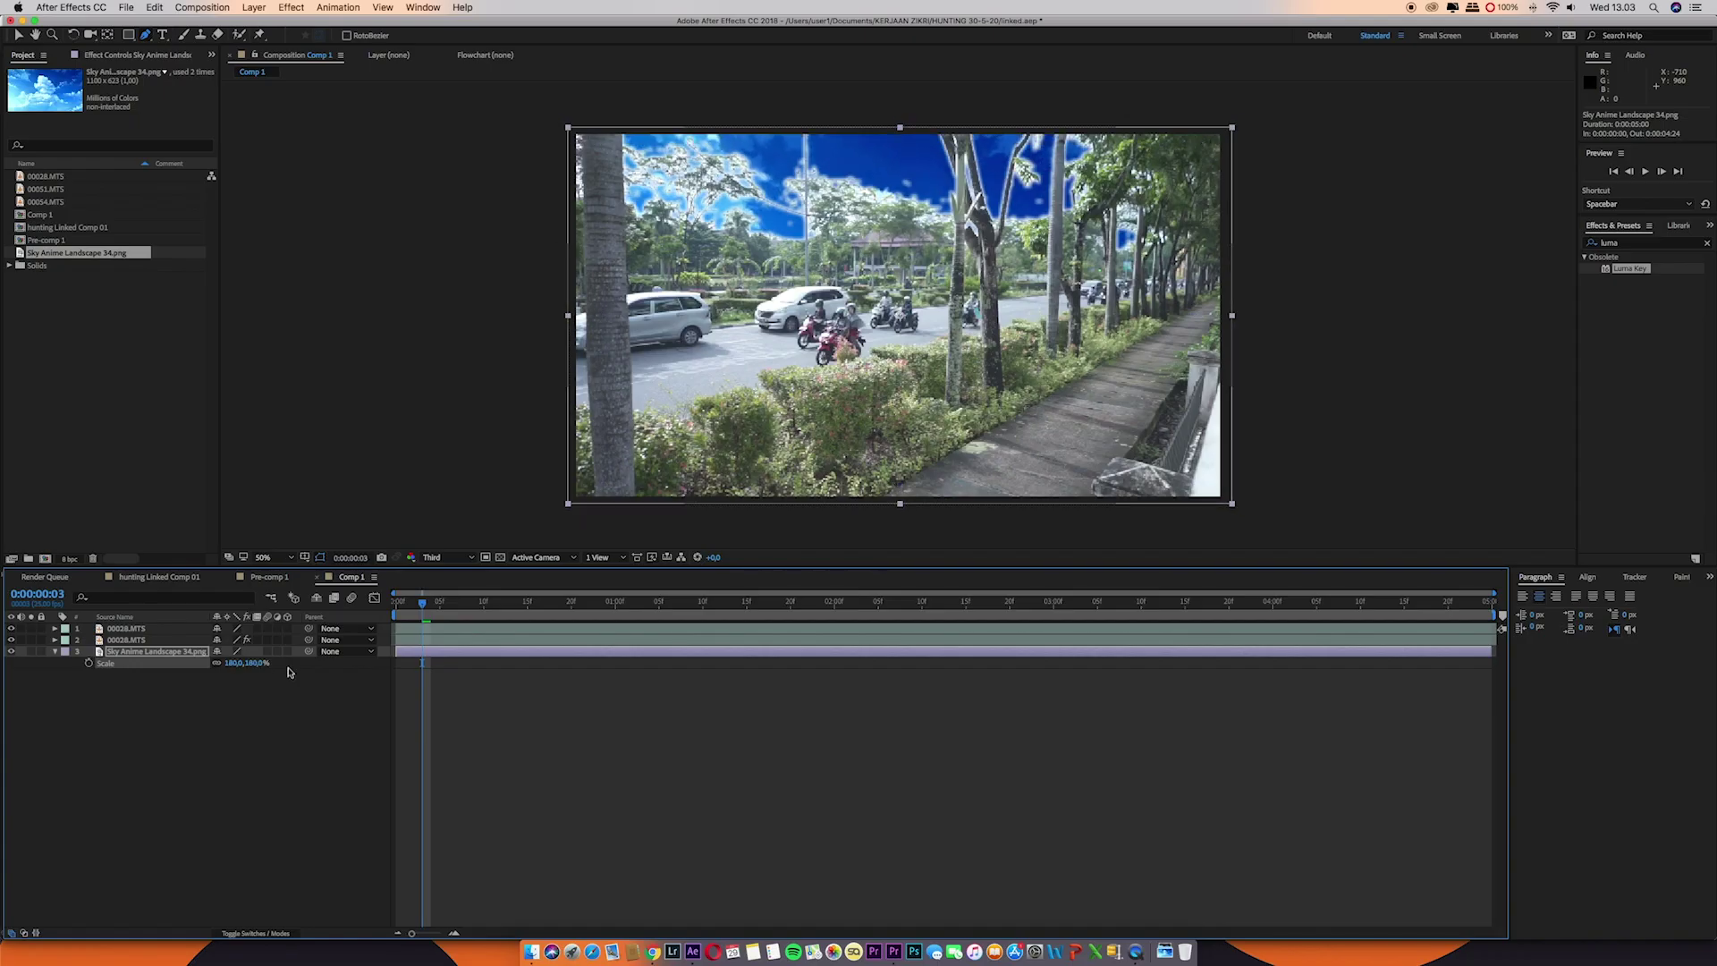
pyautogui.press('p')
pyautogui.moveTo(250, 669); pyautogui.dragTo(85, 687)
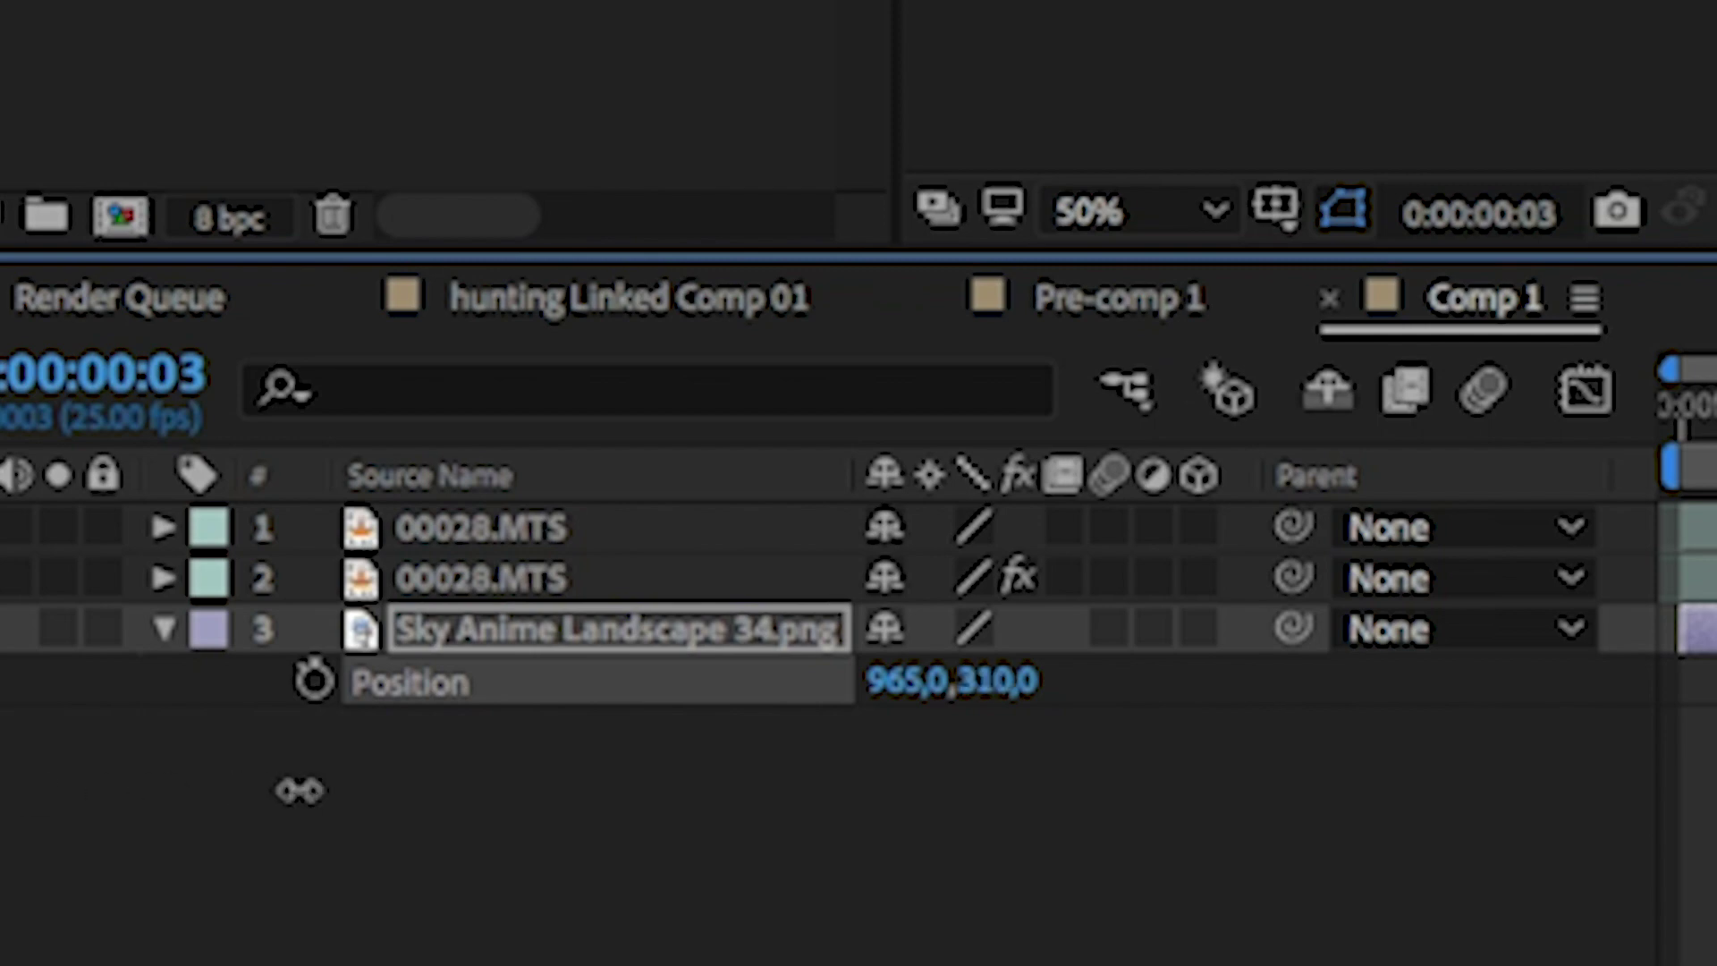
pyautogui.moveTo(300, 791); pyautogui.dragTo(152, 810)
pyautogui.moveTo(257, 641); pyautogui.dragTo(99, 688)
pyautogui.moveTo(136, 688); pyautogui.dragTo(108, 693)
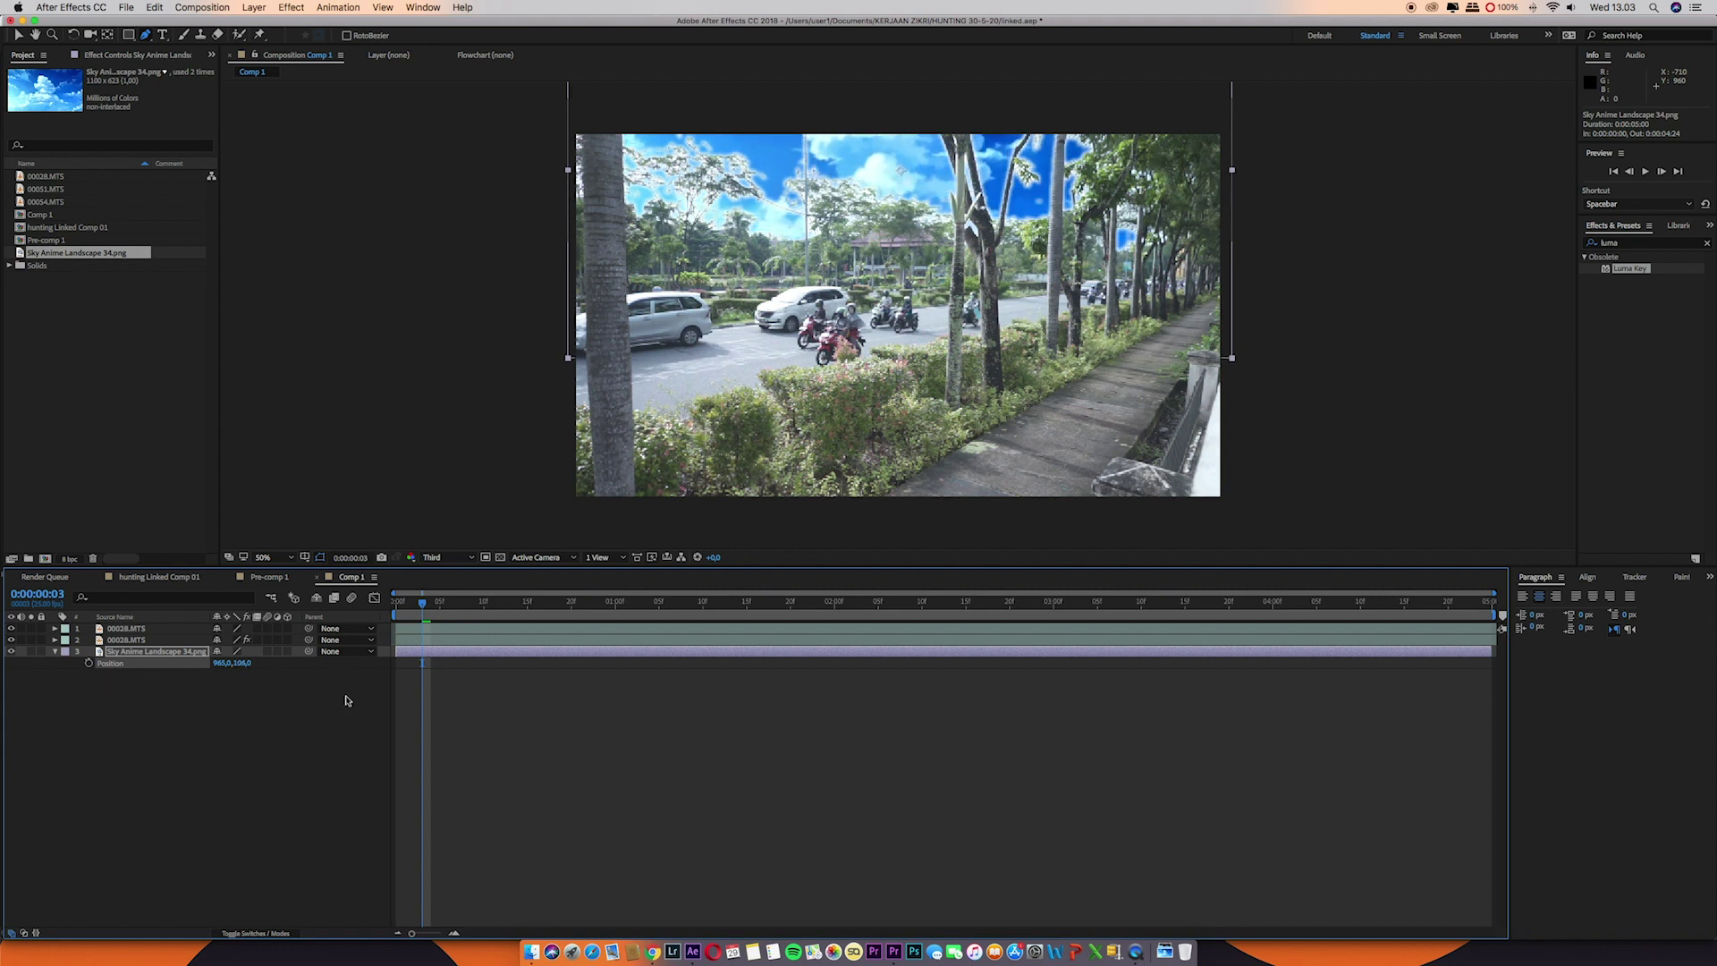
pyautogui.click(179, 655)
# - Refine the lower 00028.MTS layer's Luma Key to threshold 206, tolerance 51 and edge thin 0, and preview the composite
pyautogui.click(140, 641)
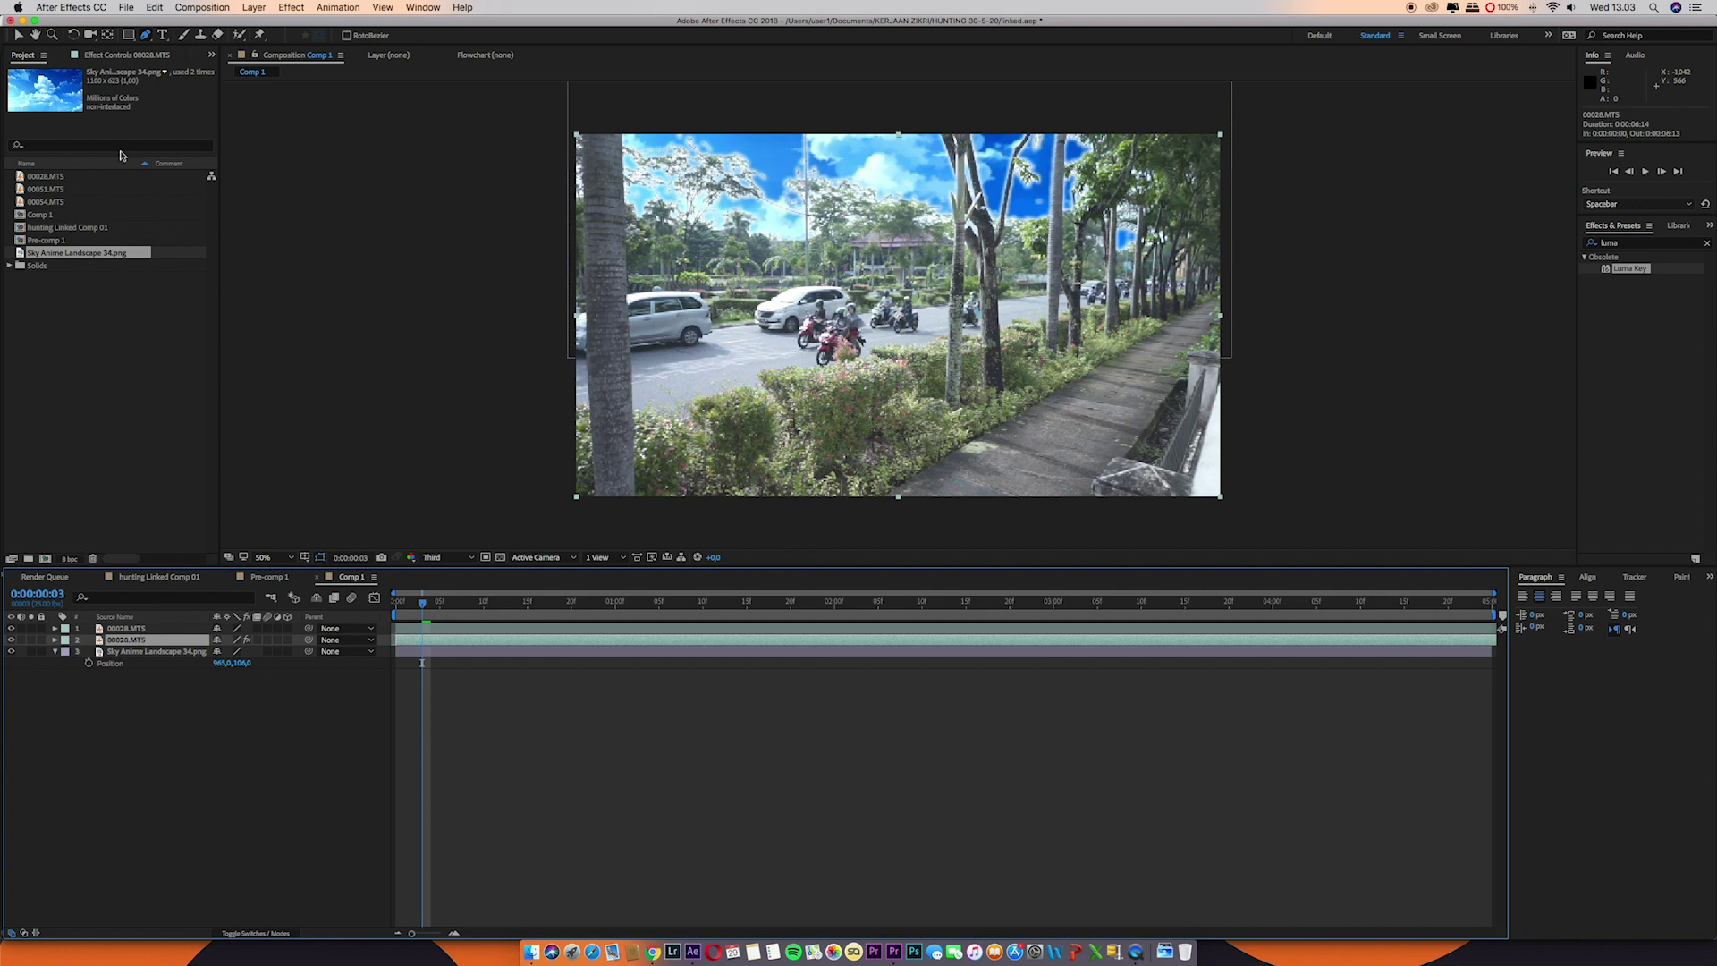
pyautogui.click(107, 55)
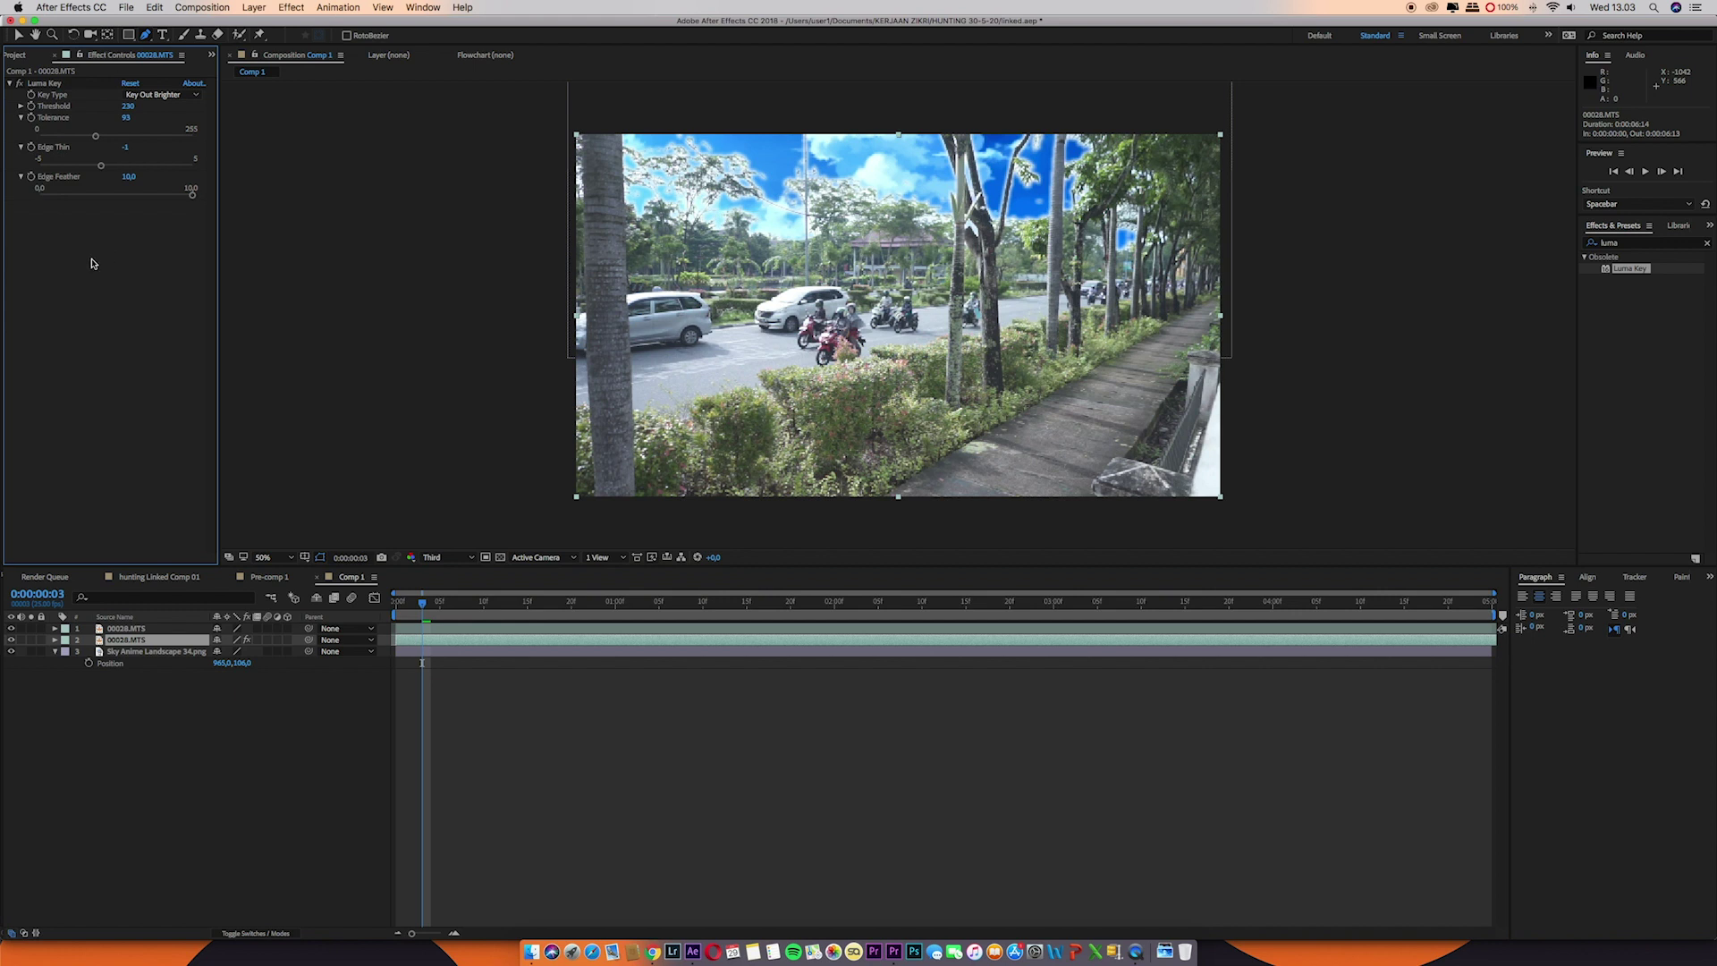
pyautogui.moveTo(21, 176); pyautogui.dragTo(21, 117)
pyautogui.click(21, 107)
pyautogui.click(21, 136)
pyautogui.click(20, 166)
pyautogui.moveTo(101, 183); pyautogui.dragTo(70, 156)
pyautogui.click(21, 194)
pyautogui.moveTo(178, 125); pyautogui.dragTo(163, 125)
pyautogui.click(445, 557)
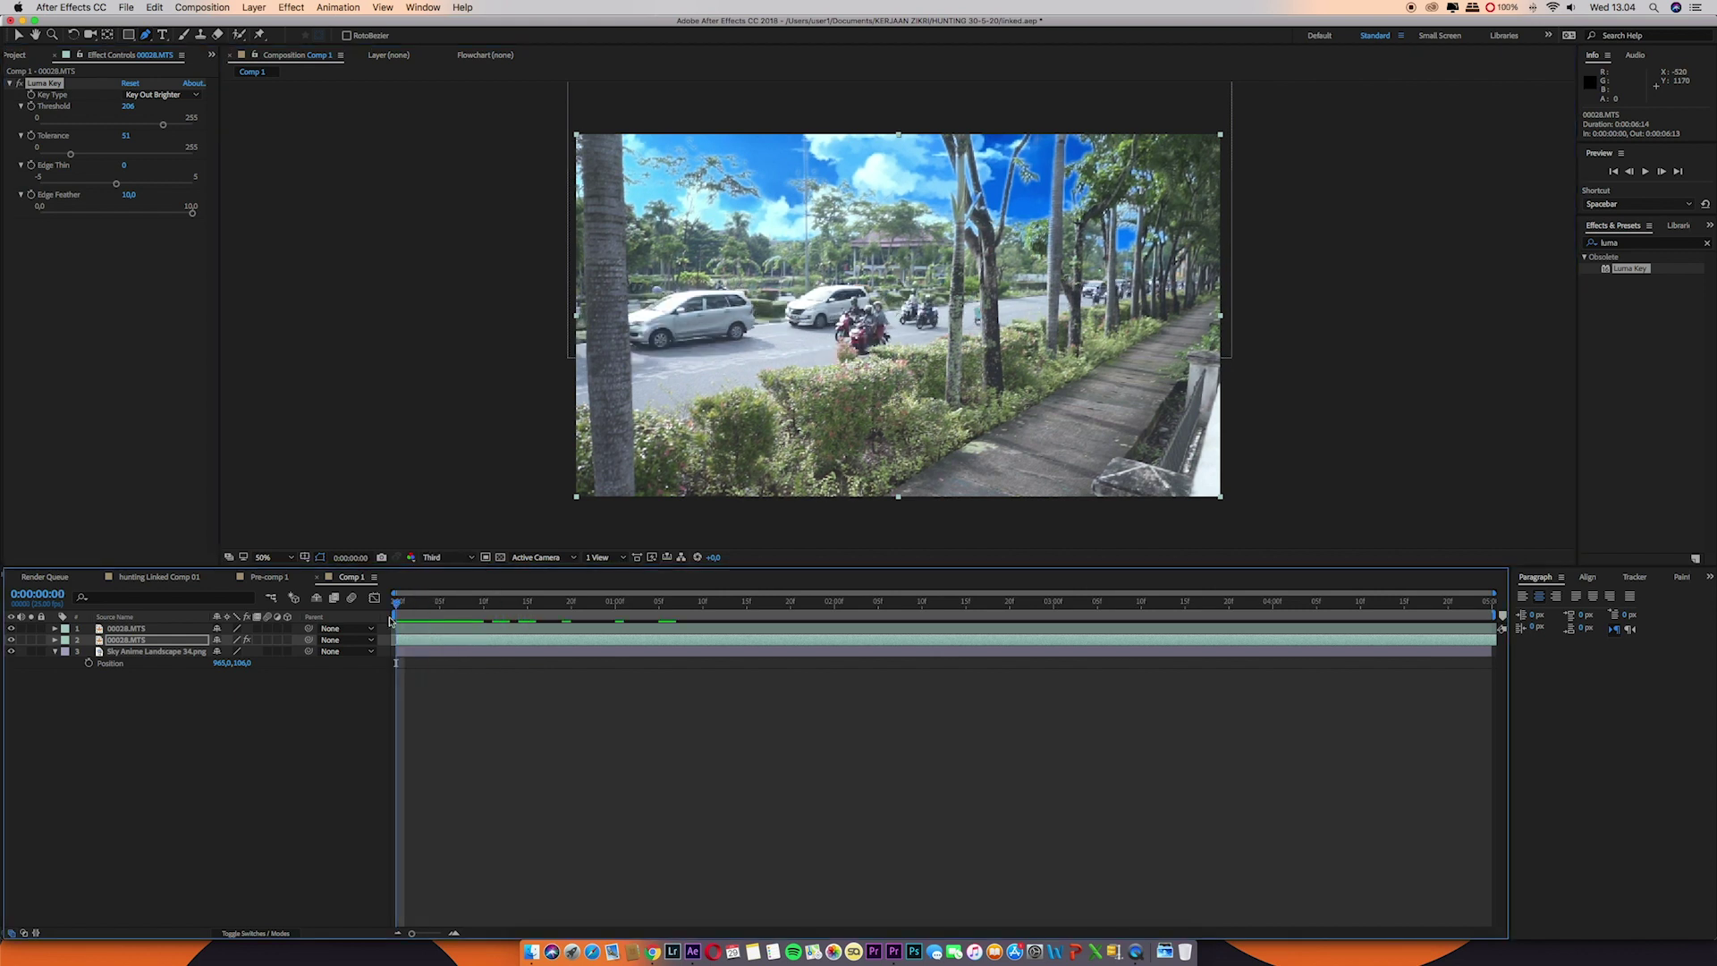
pyautogui.press('space')
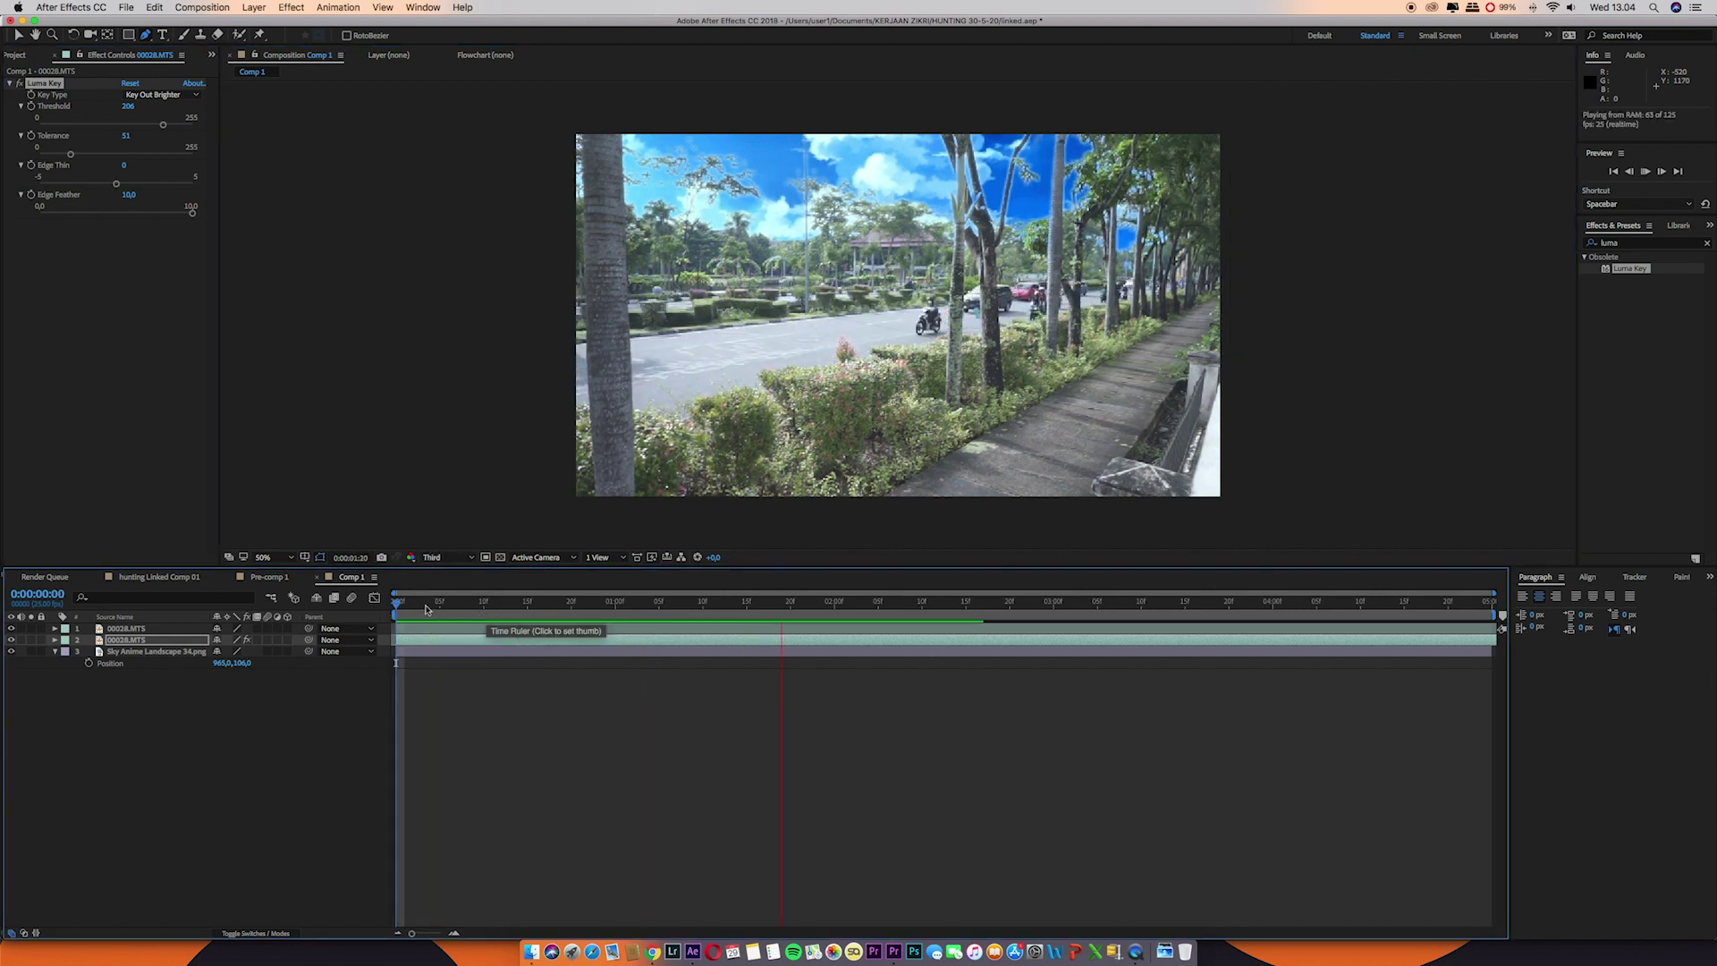
# - Move to frame 16 and pre-compose the two 00028.MTS footage layers together
pyautogui.click(535, 611)
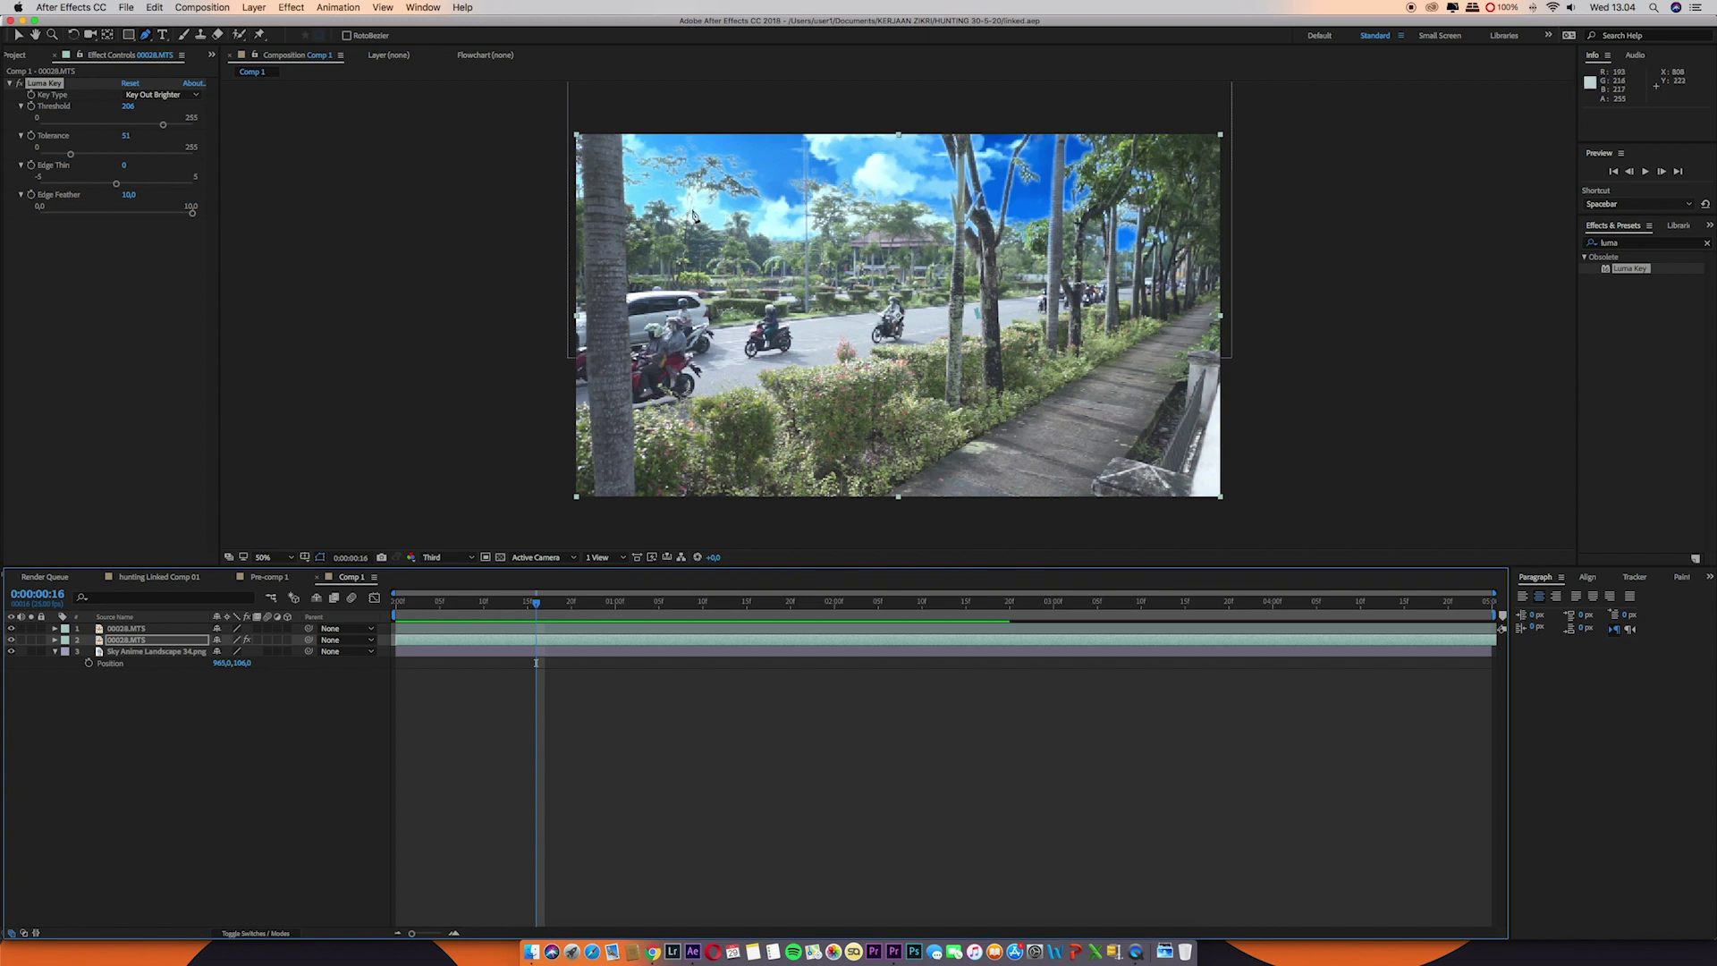
pyautogui.press('v')
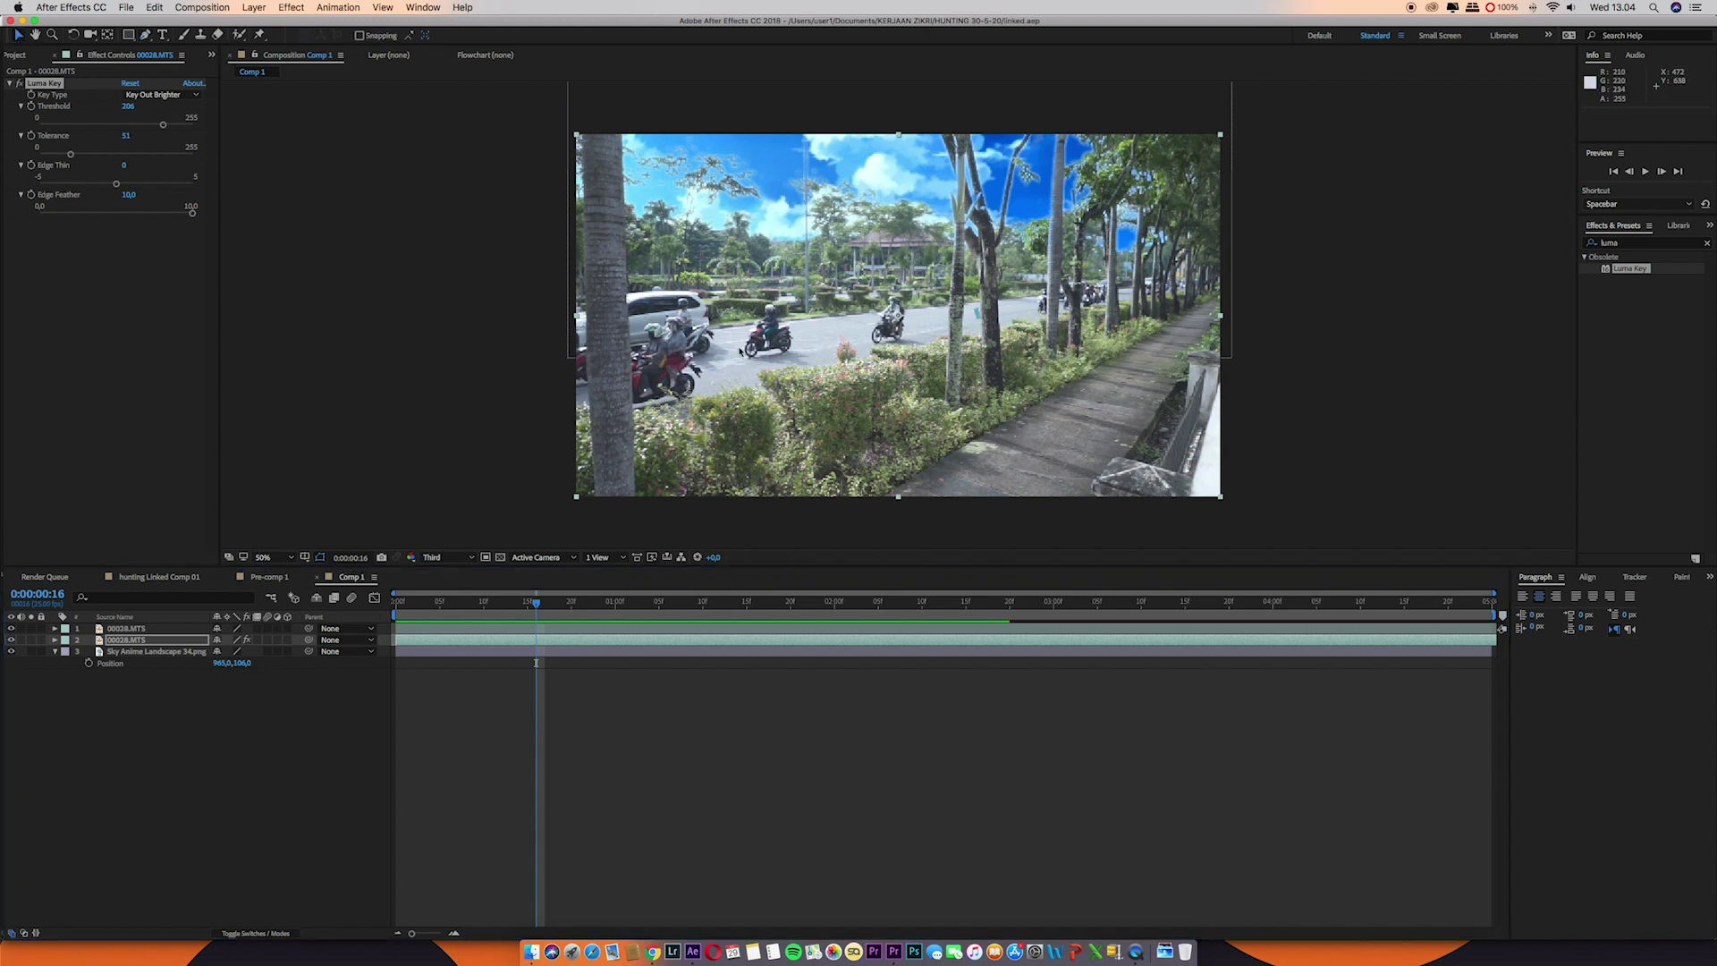
pyautogui.click(134, 629)
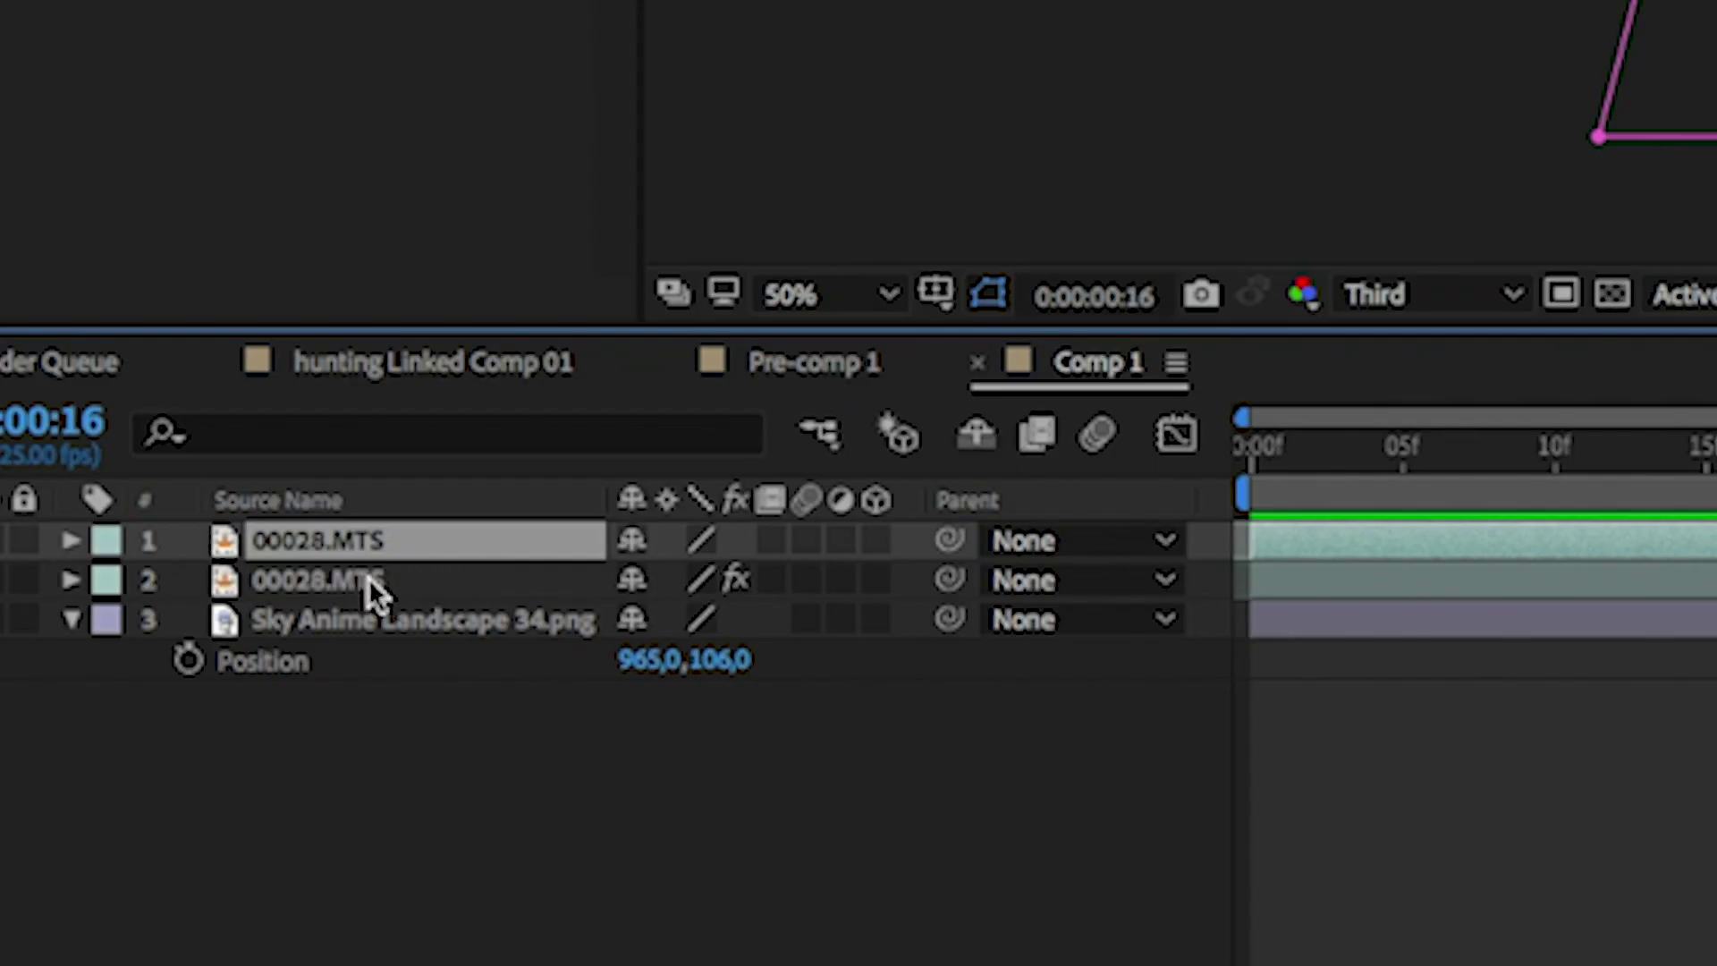
pyautogui.keyDown('shift'); pyautogui.click(386, 583); pyautogui.keyUp('shift')
pyautogui.rightClick(387, 585)
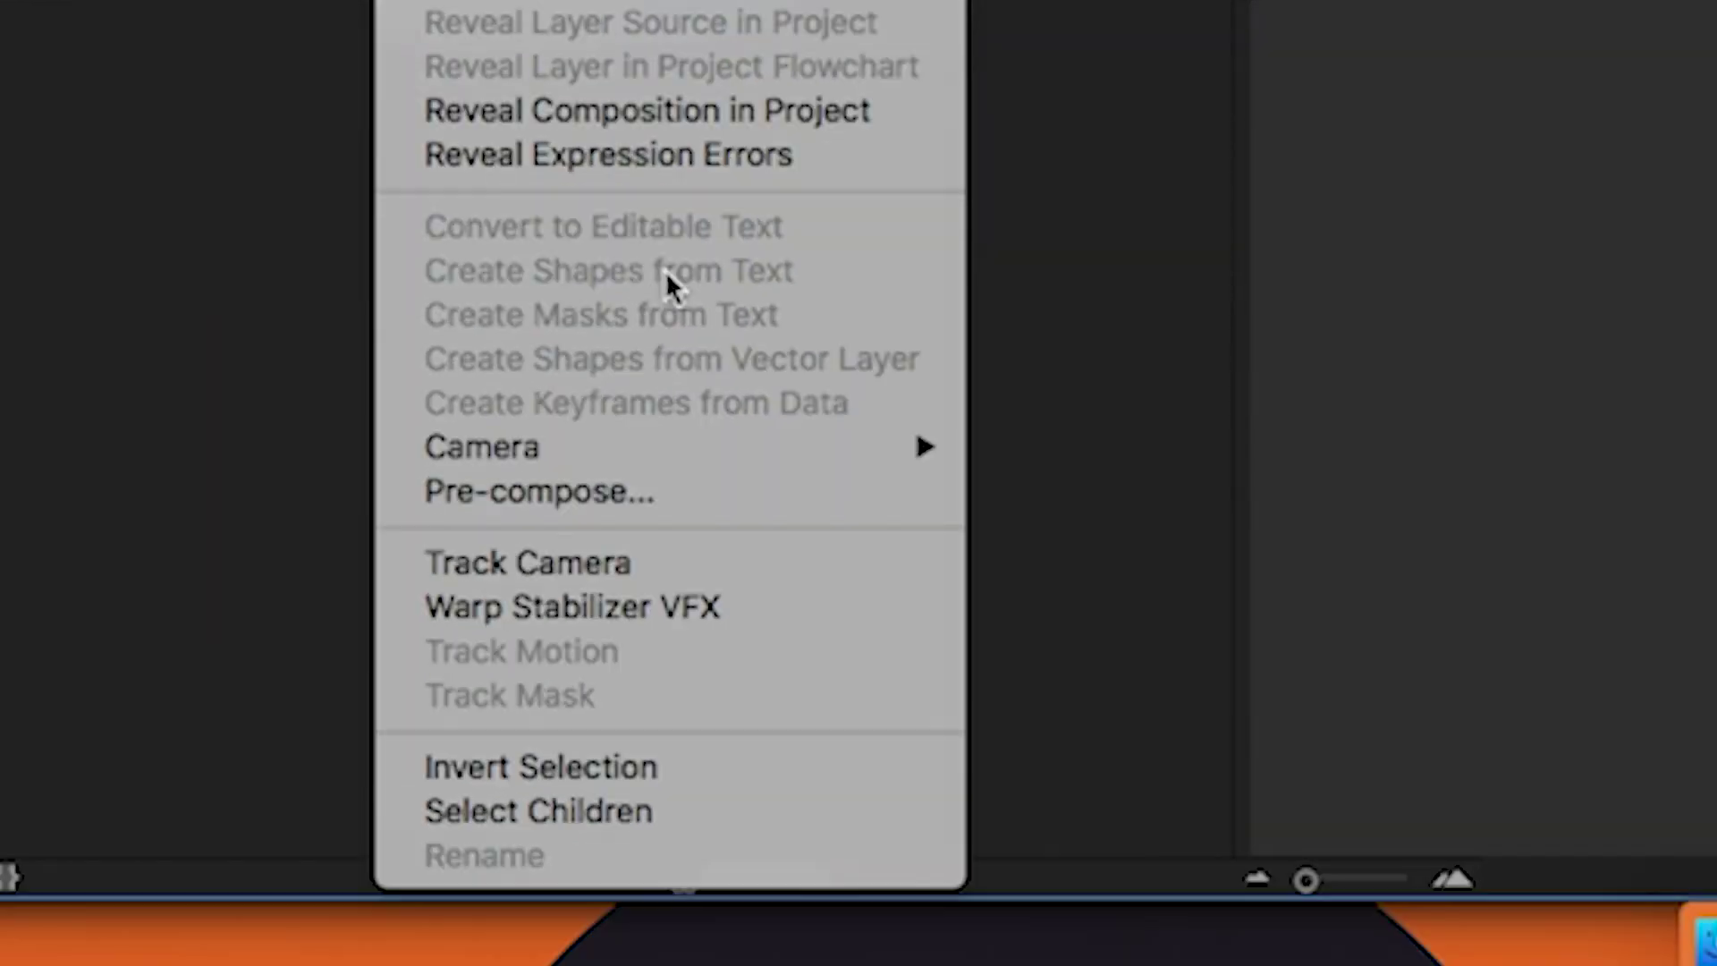
pyautogui.click(599, 485)
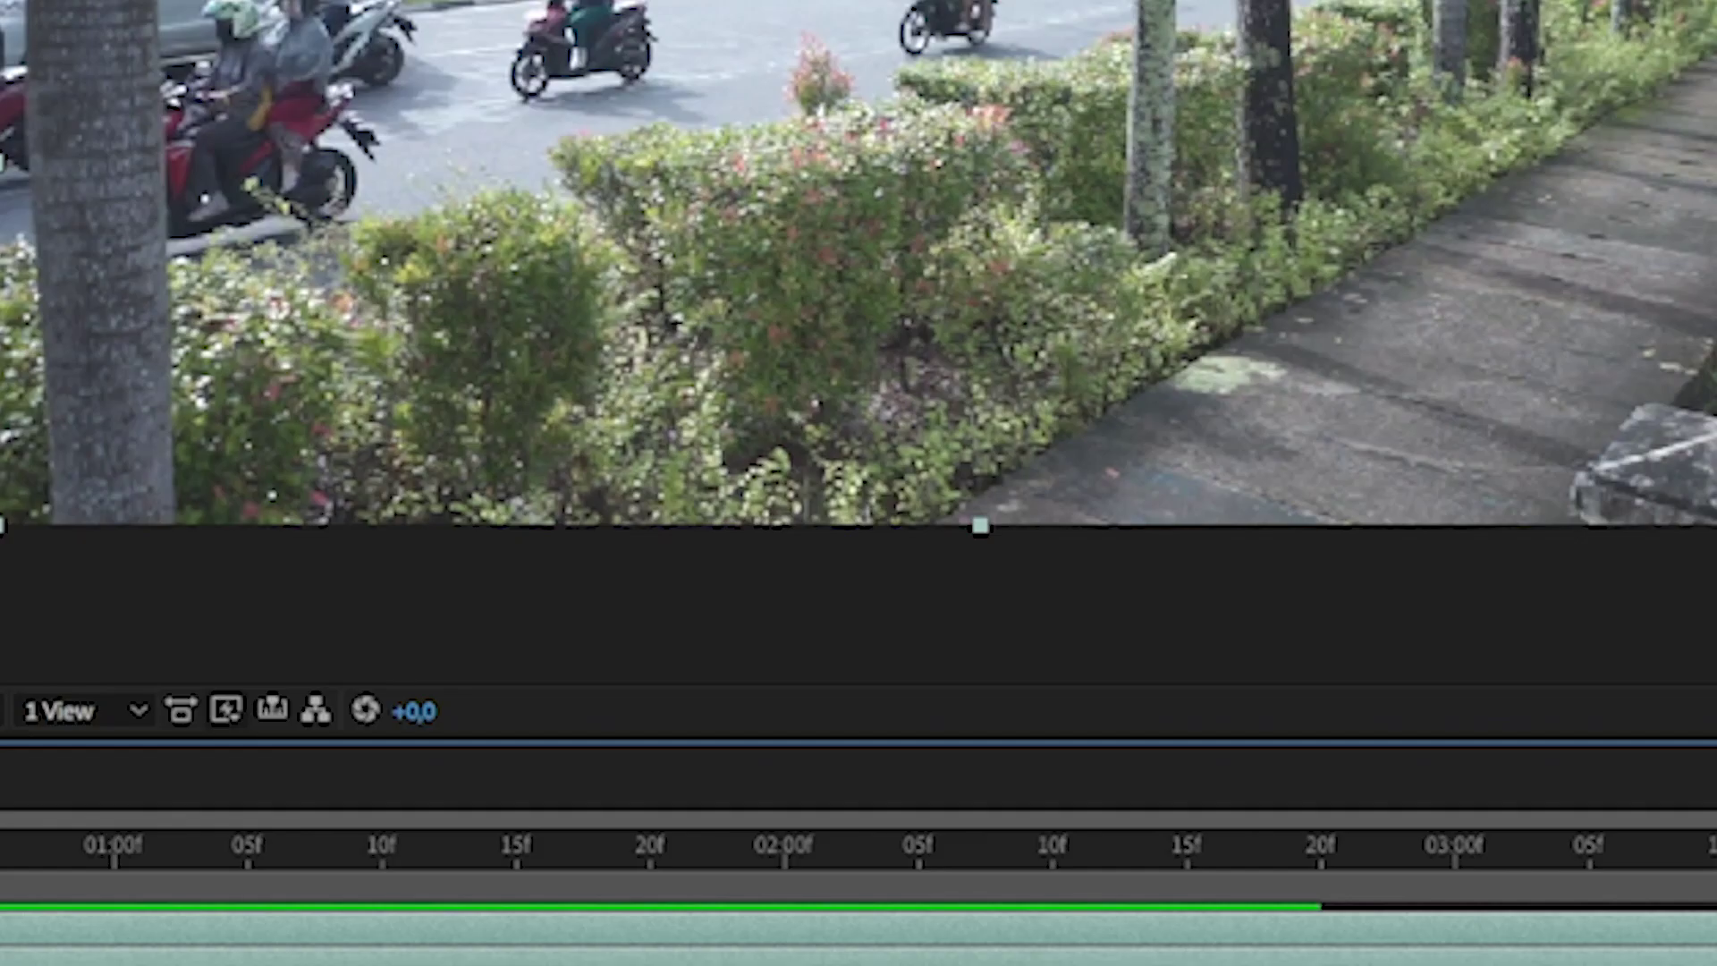
pyautogui.click(1131, 743)
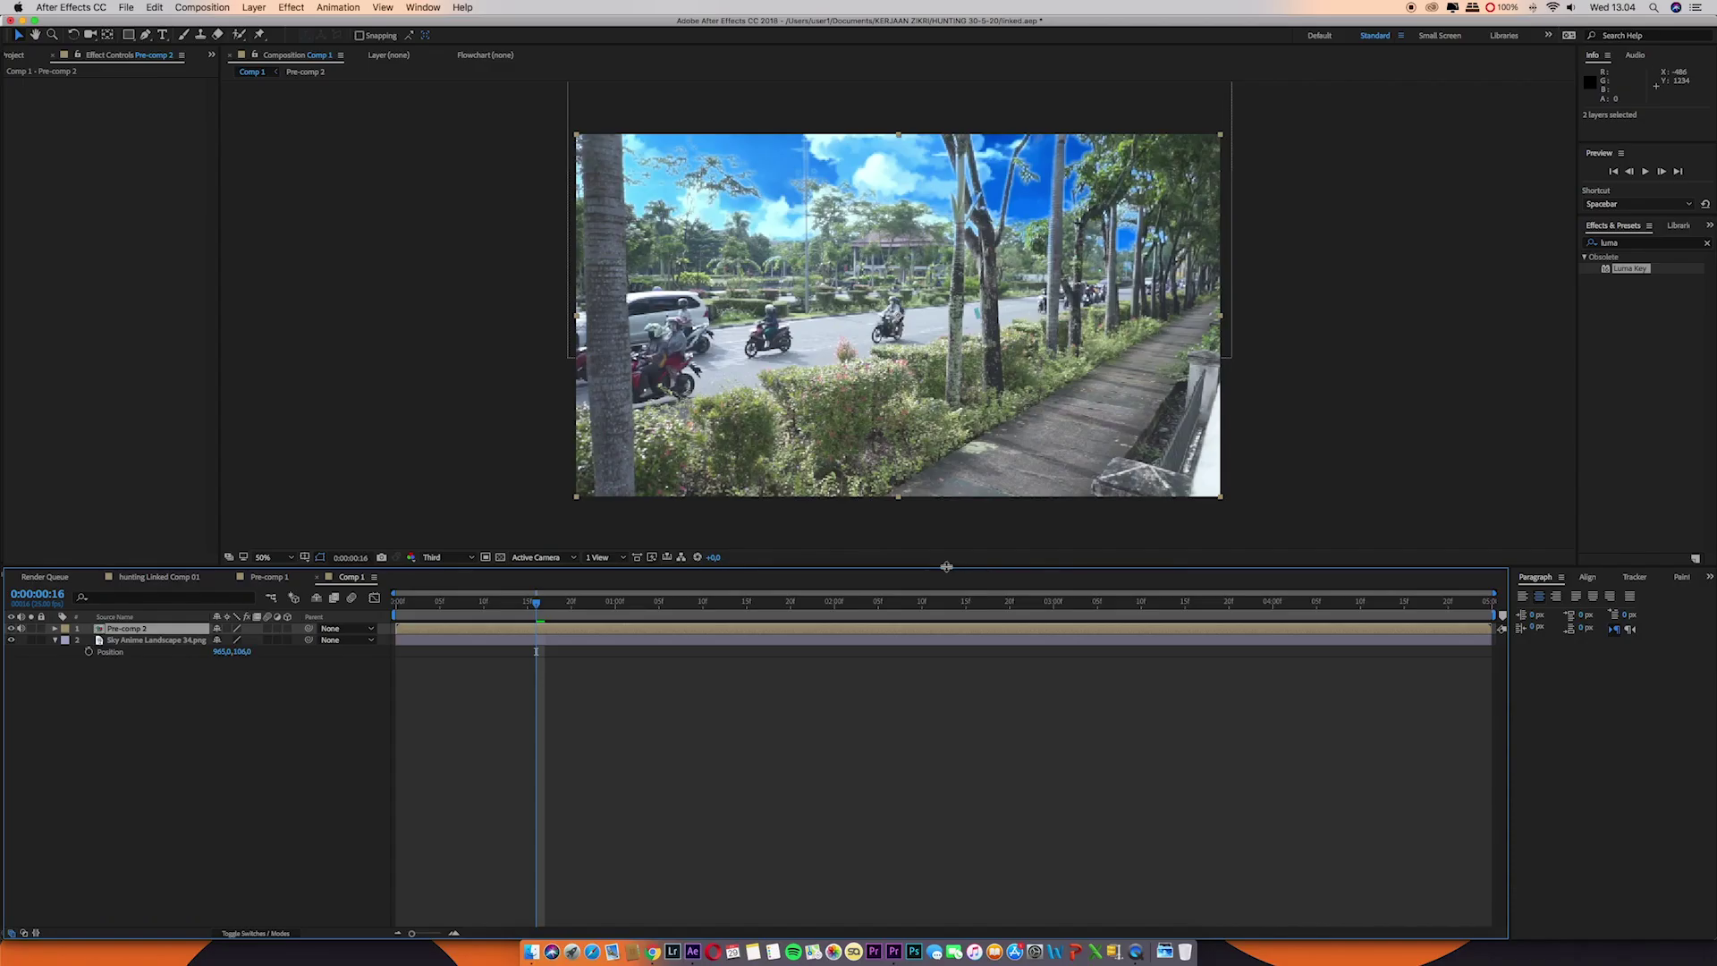
# - Apply the Lumetri Color effect to the Pre-comp 2 layer
pyautogui.click(158, 631)
pyautogui.click(1628, 244)
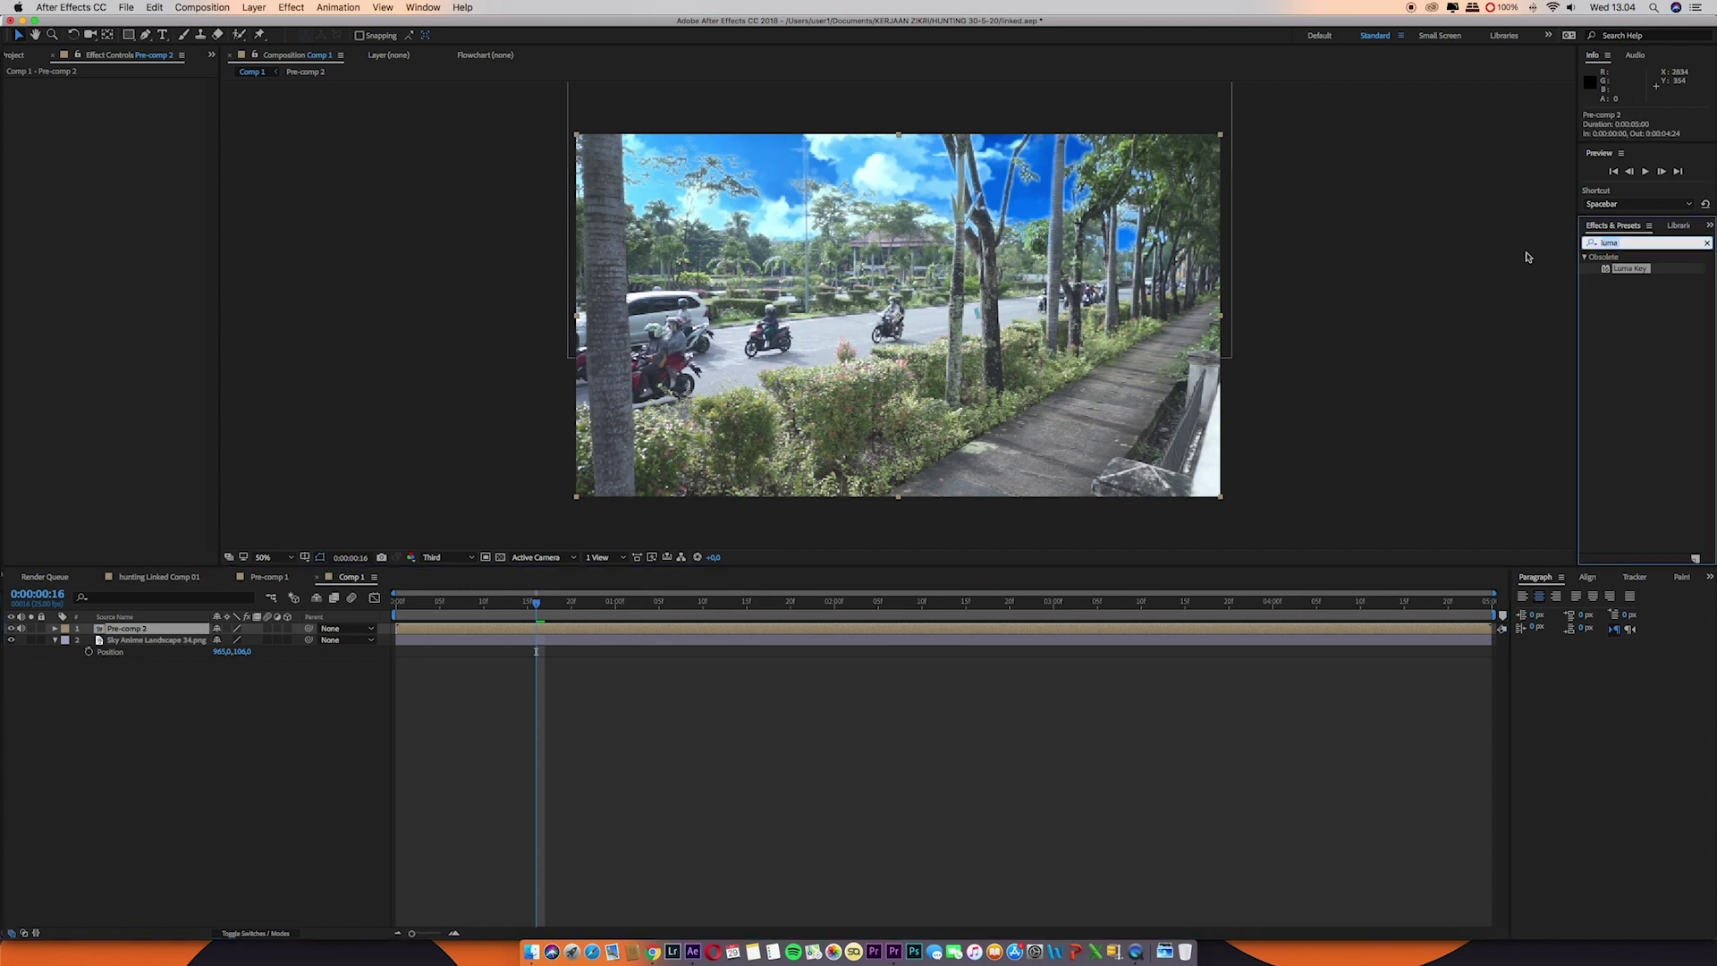
pyautogui.write('lume')
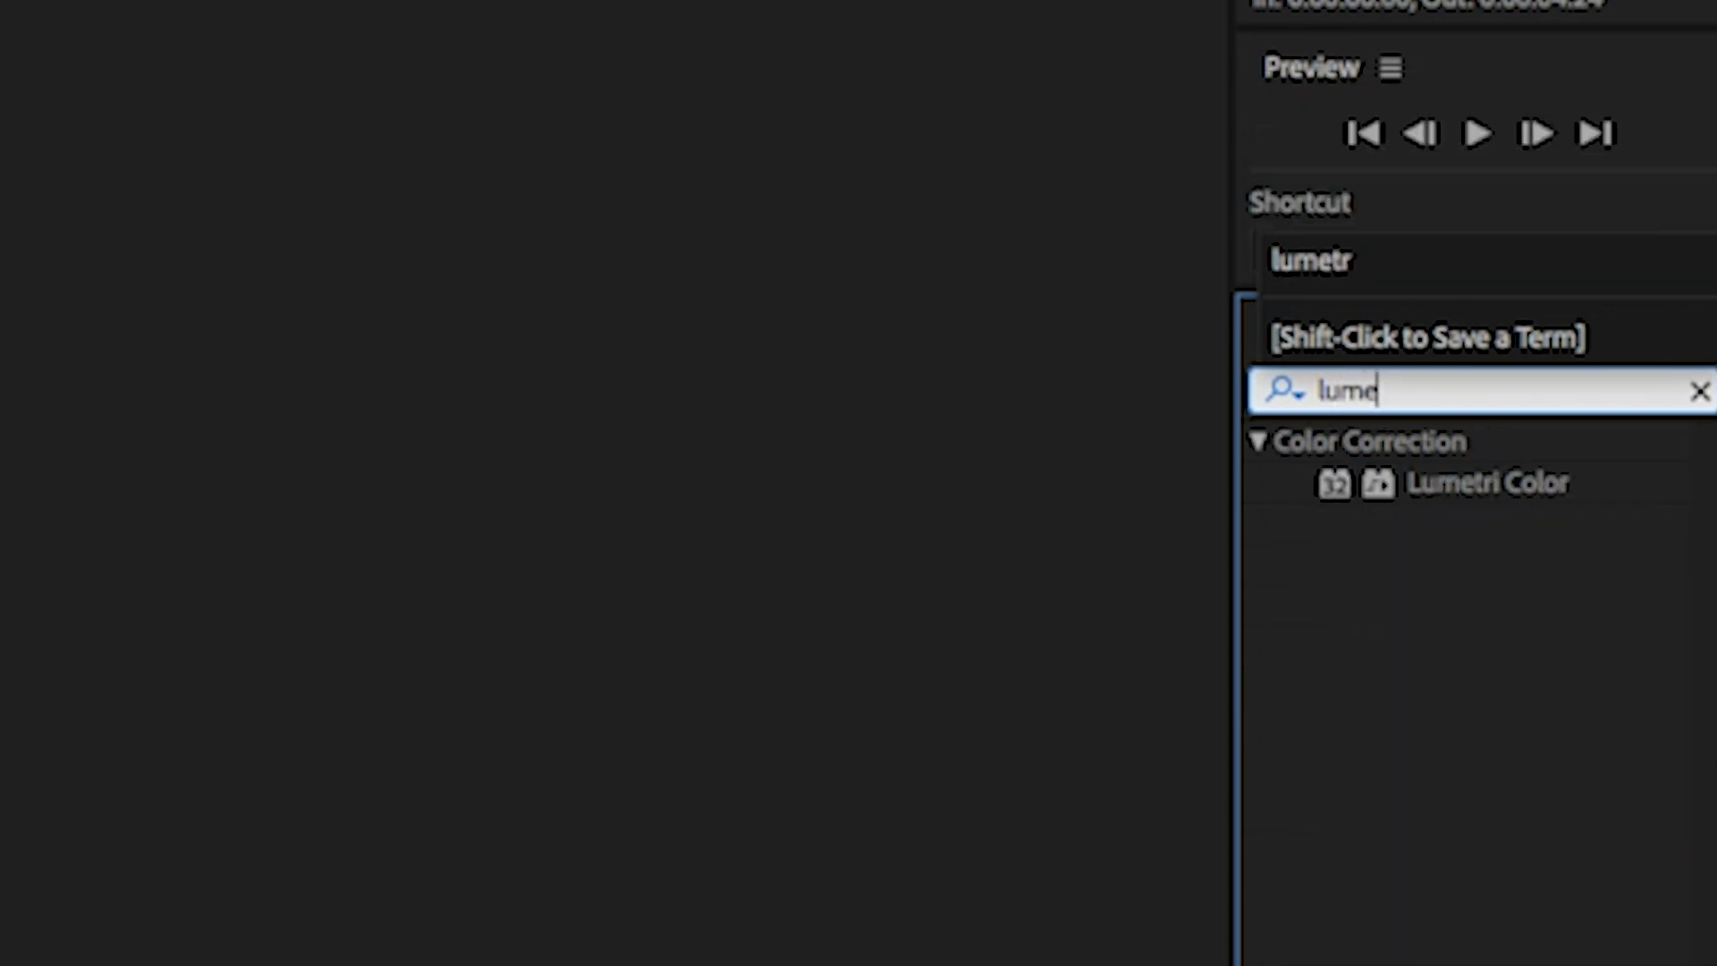
pyautogui.doubleClick(1442, 486)
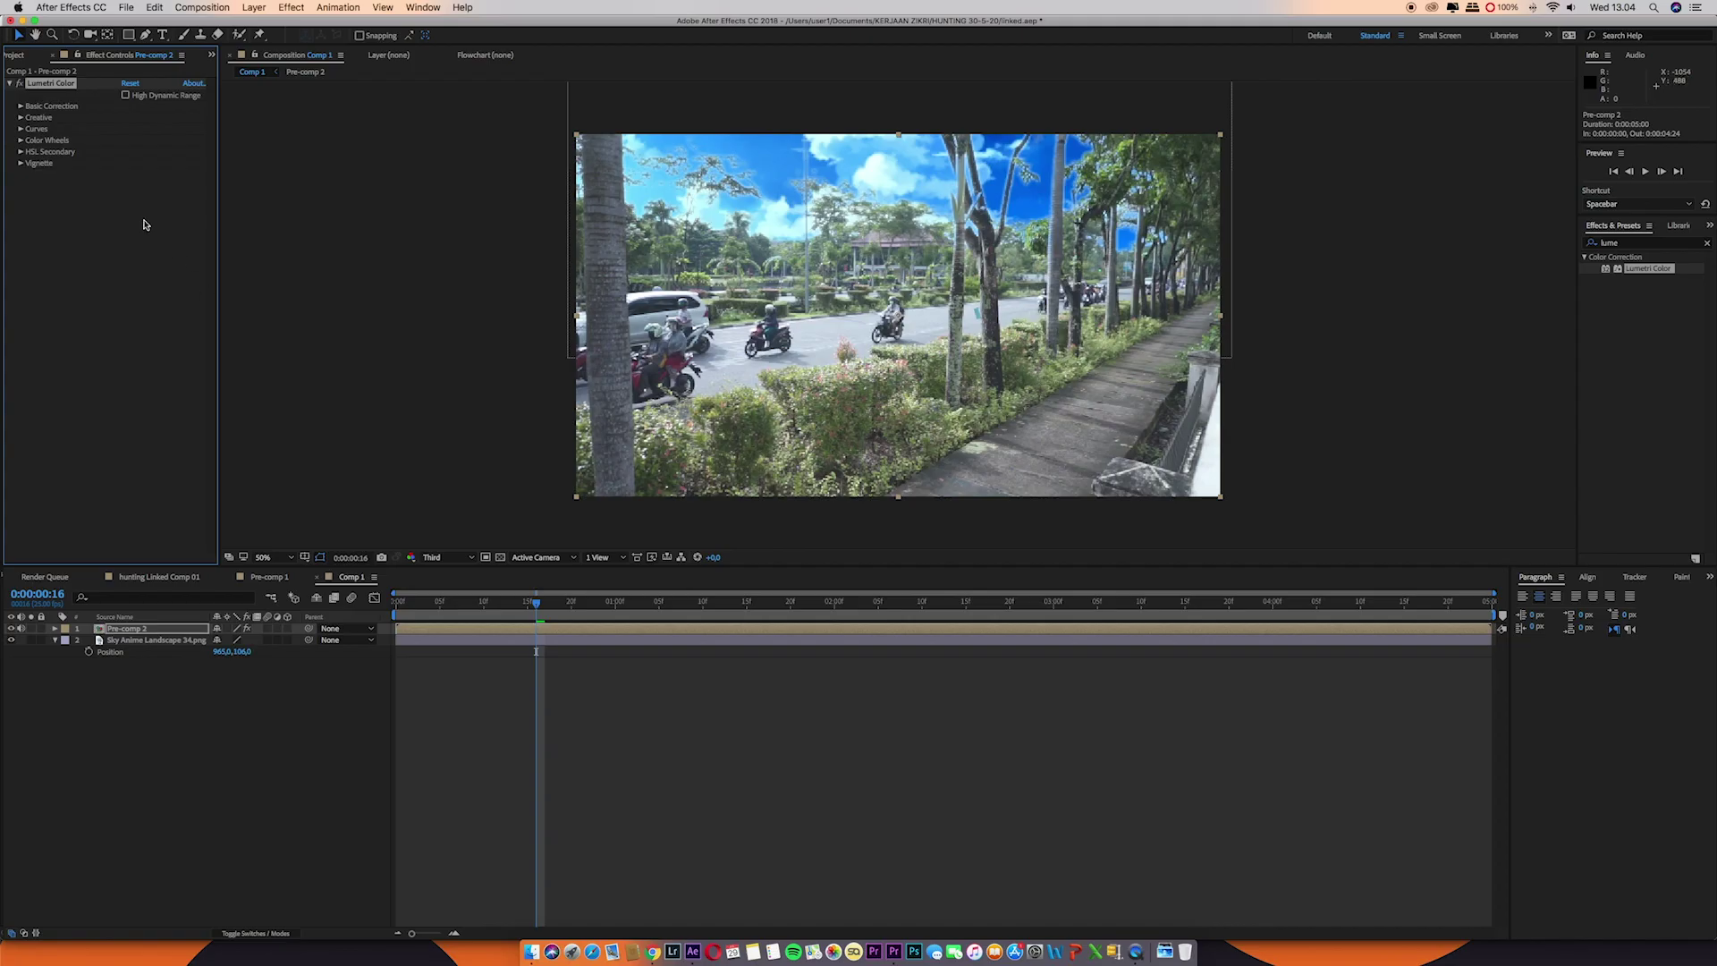
# - In Lumetri's Basic Correction, set Exposure to -0.5 and Contrast to 27.5
pyautogui.click(20, 106)
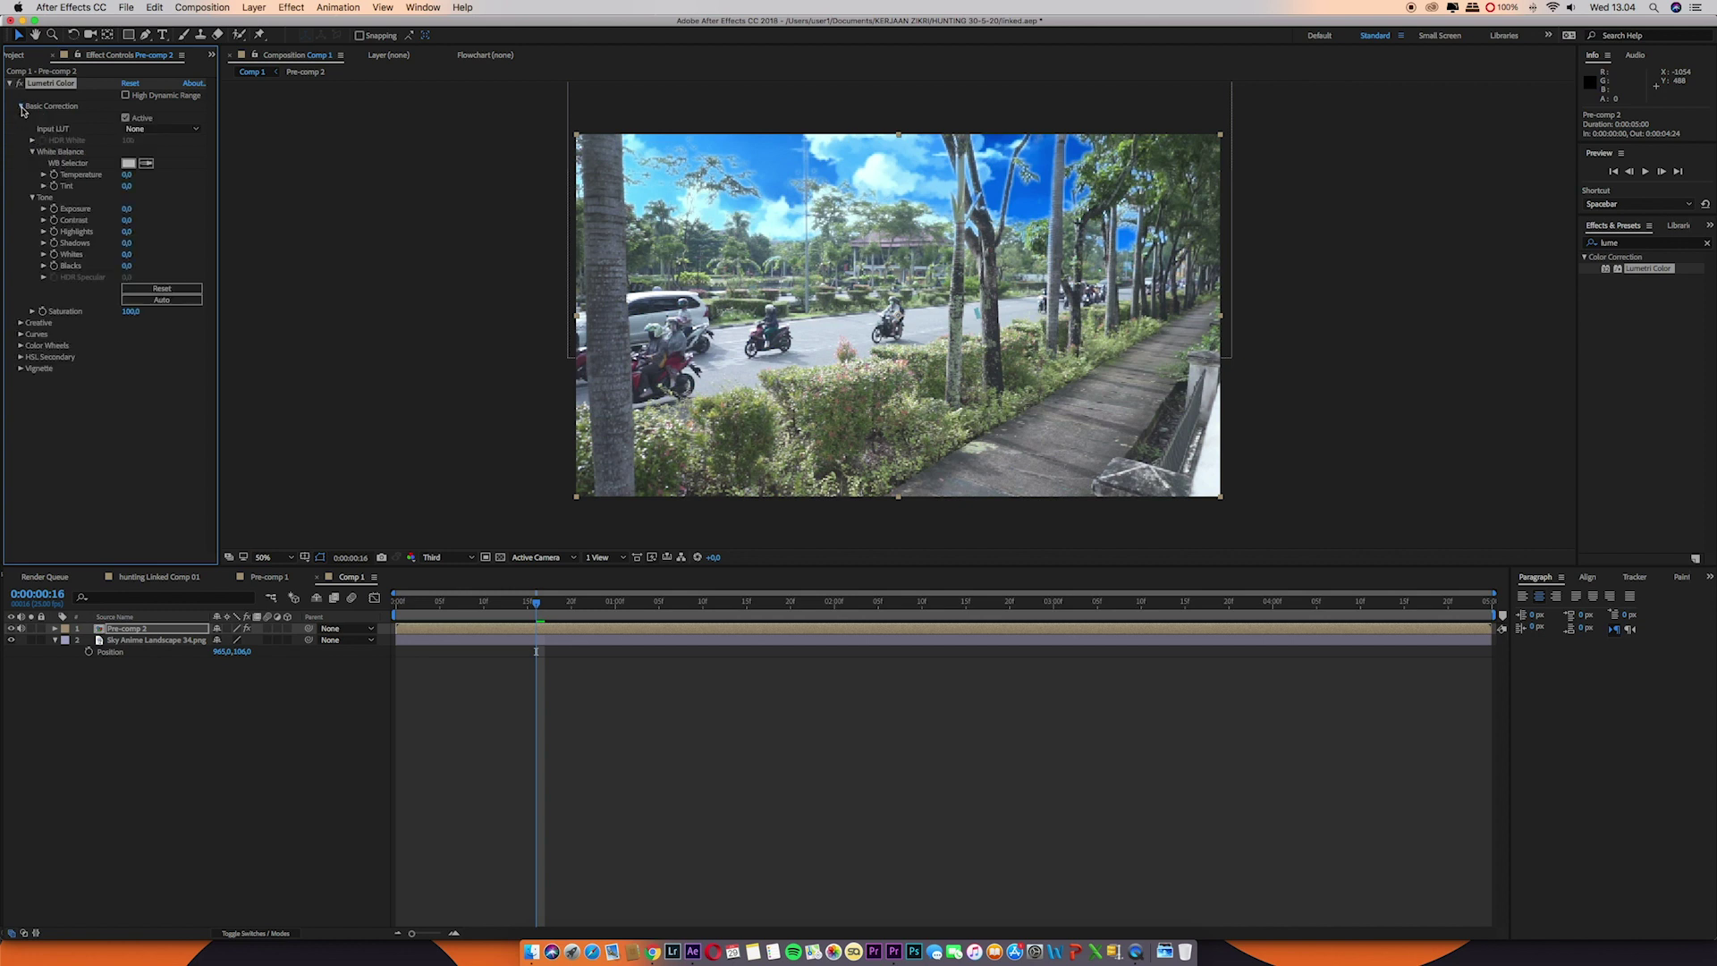
pyautogui.click(43, 209)
pyautogui.moveTo(127, 227); pyautogui.dragTo(126, 231)
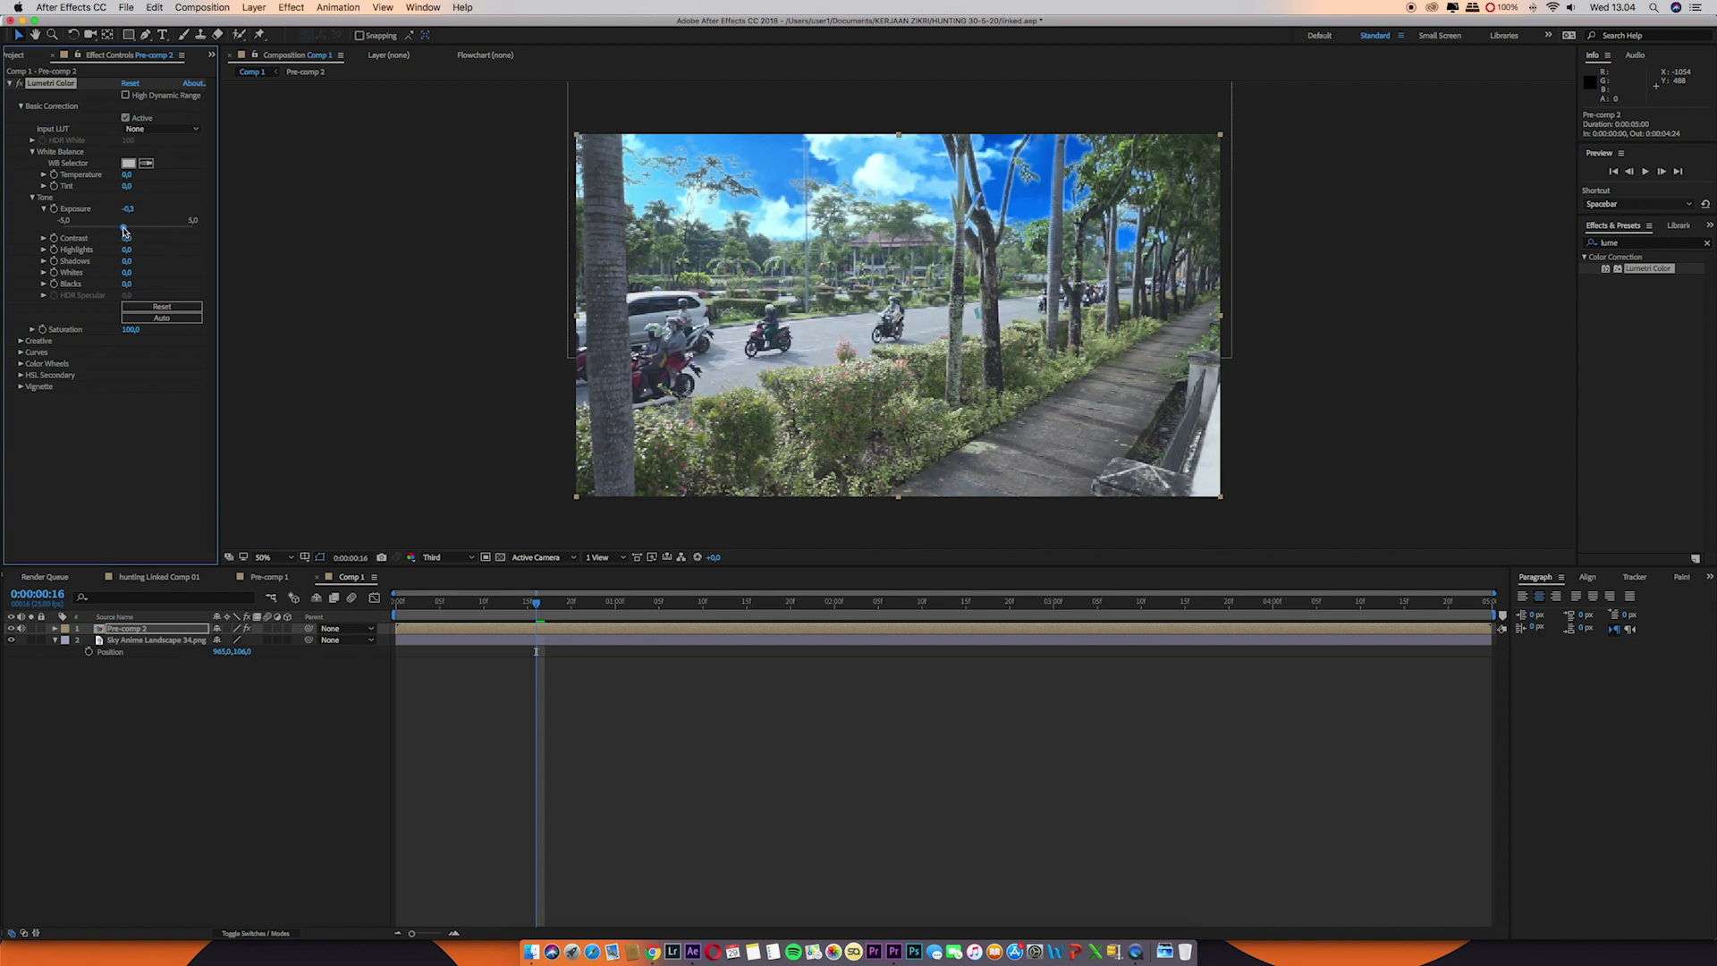
pyautogui.click(43, 239)
pyautogui.moveTo(129, 258); pyautogui.dragTo(143, 292)
# - Set Lumetri's Highlights to 32.6, Shadows to -15, Whites to 19.2 and Saturation to 111.4
pyautogui.click(43, 267)
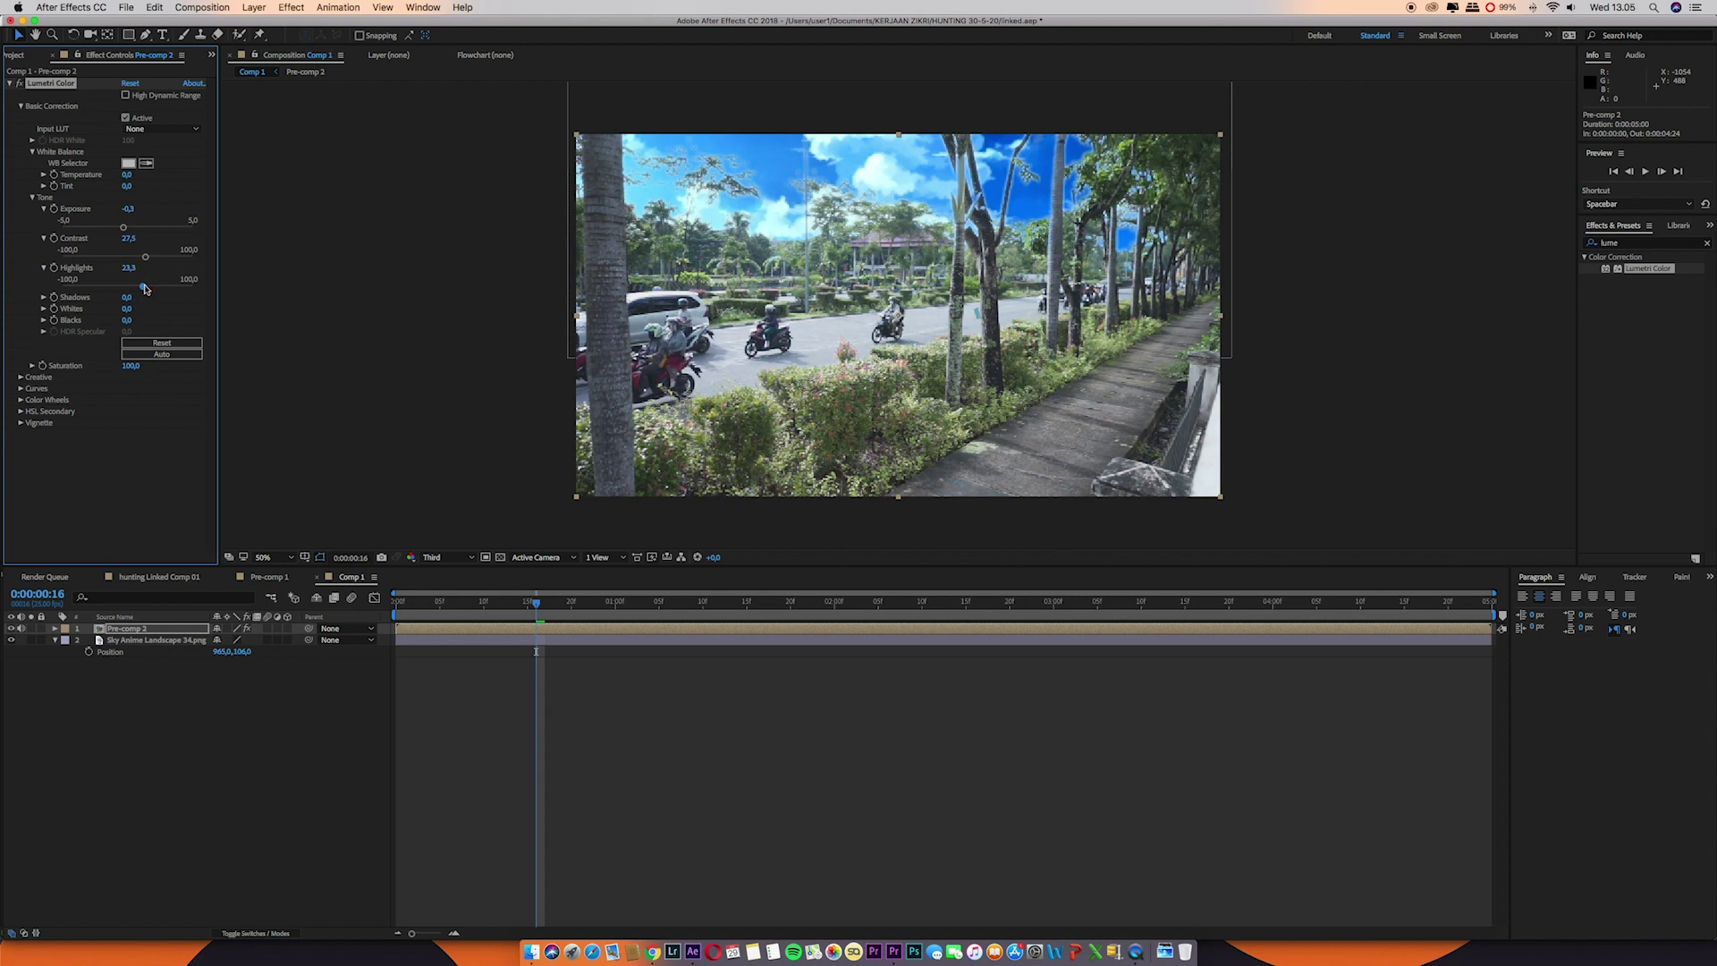
pyautogui.moveTo(145, 289); pyautogui.dragTo(118, 318)
pyautogui.click(43, 298)
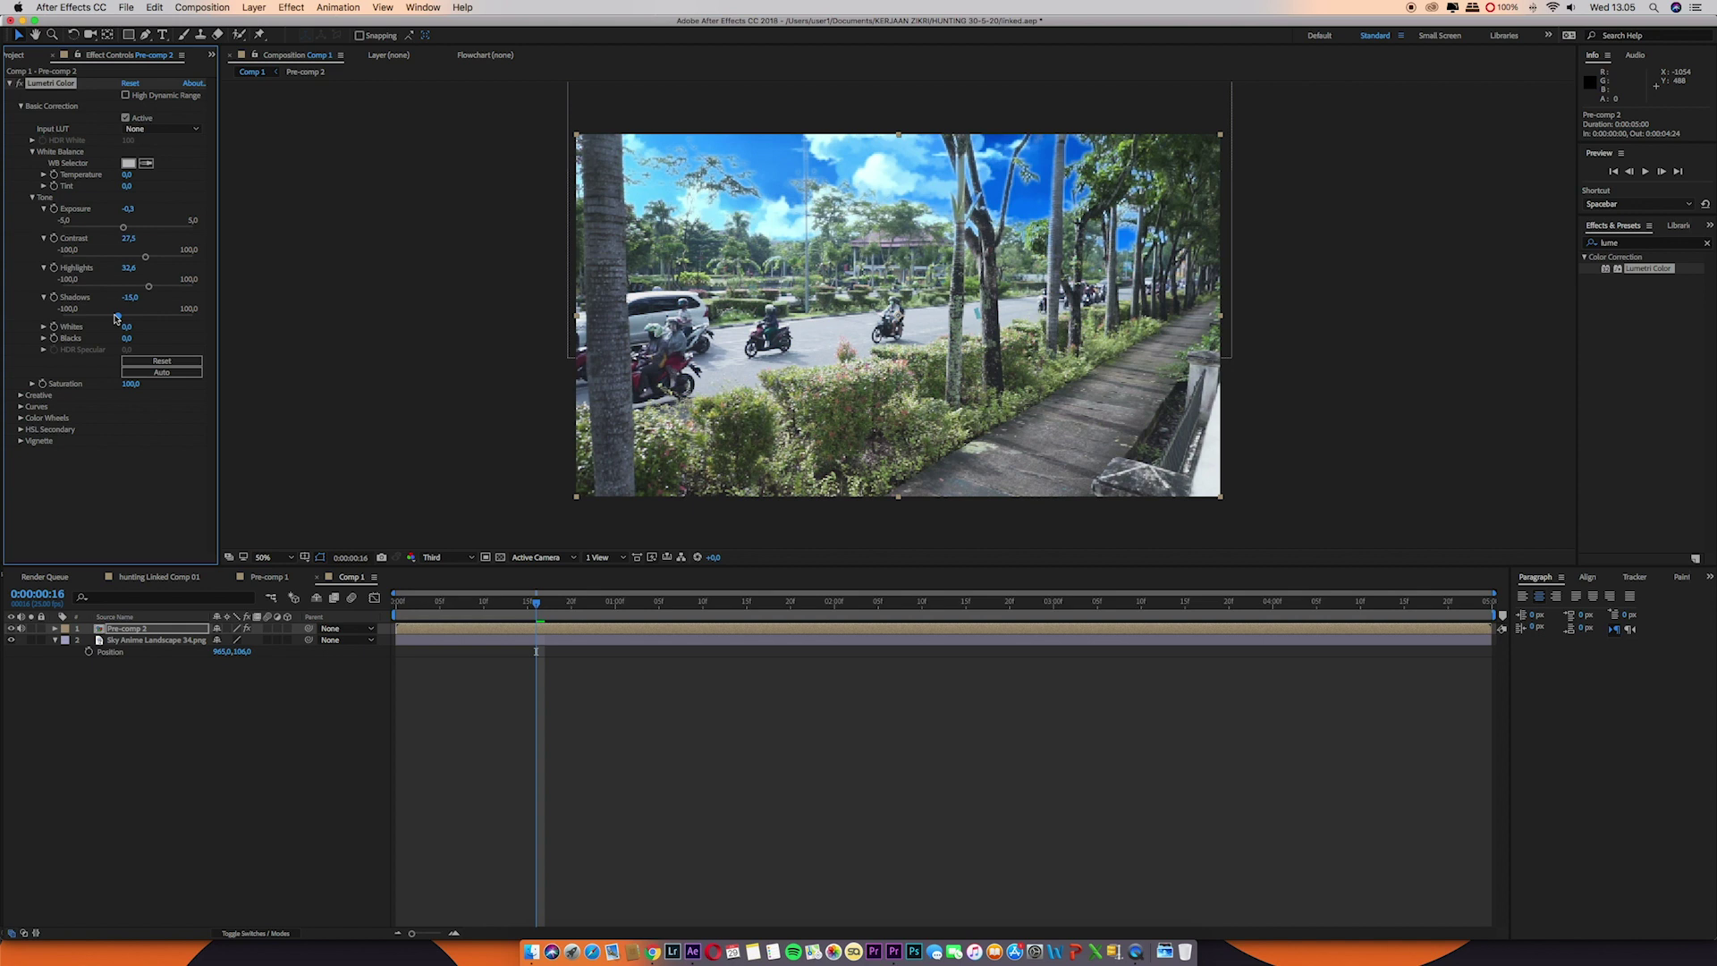
pyautogui.click(44, 327)
pyautogui.moveTo(129, 349); pyautogui.dragTo(137, 351)
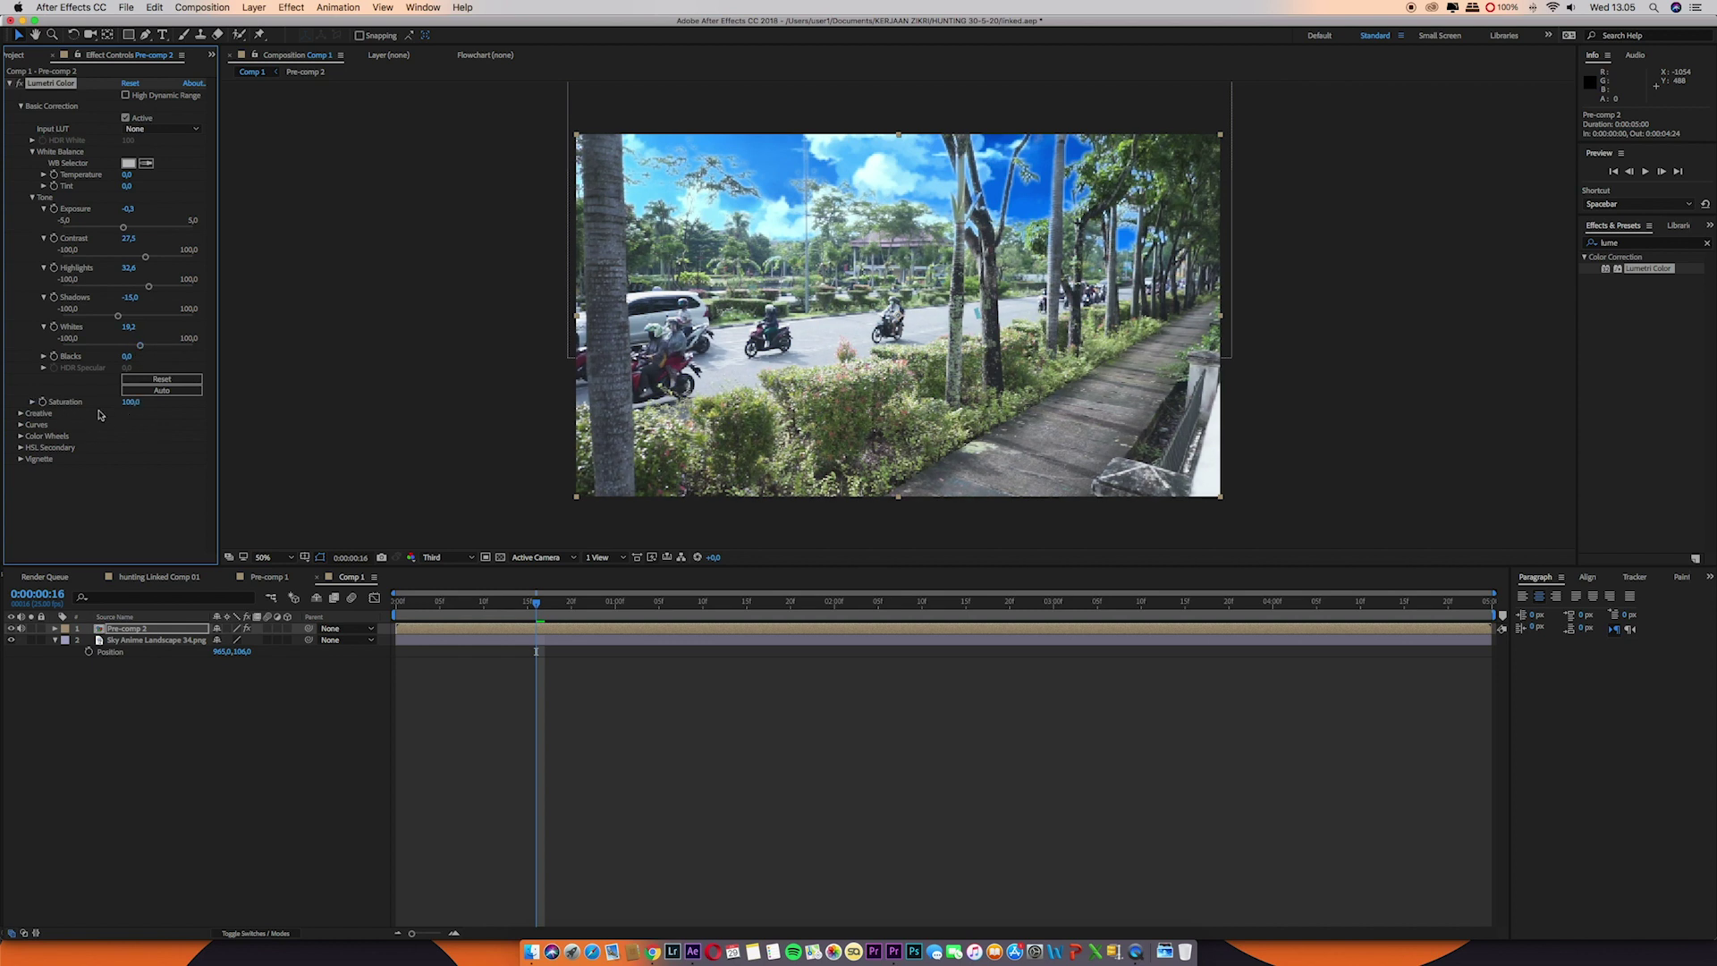
pyautogui.click(32, 403)
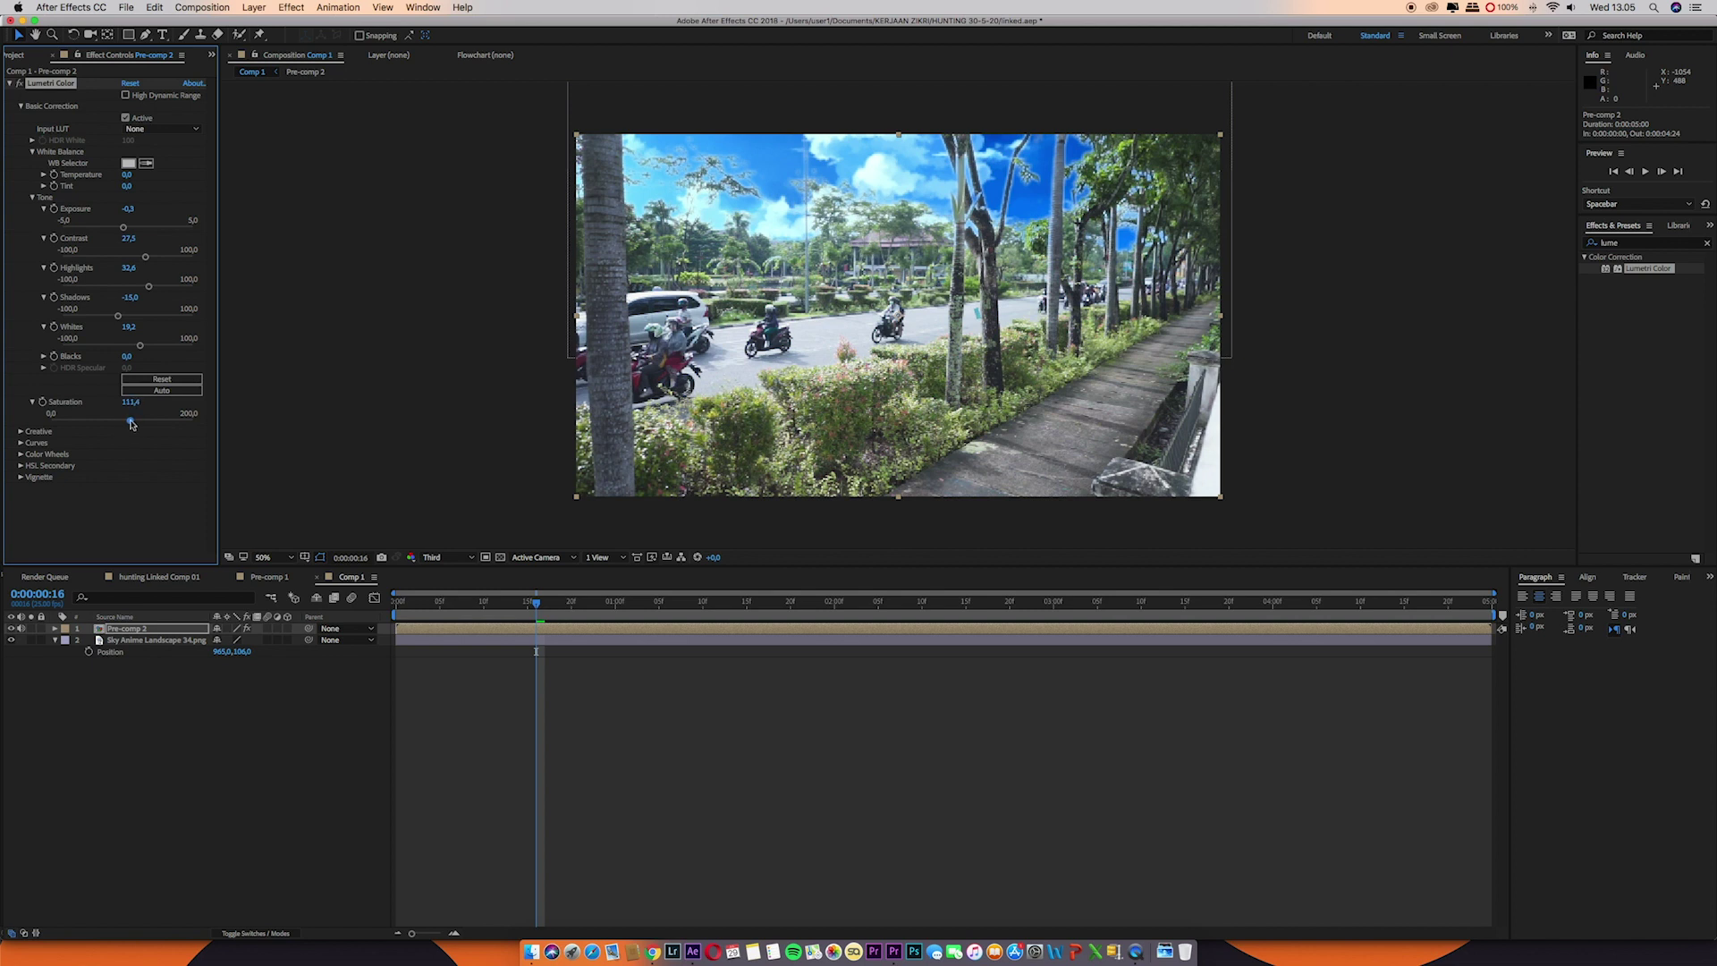
# - Check the graded frame at Full preview resolution and return the resolution to Third
pyautogui.click(456, 557)
pyautogui.click(433, 597)
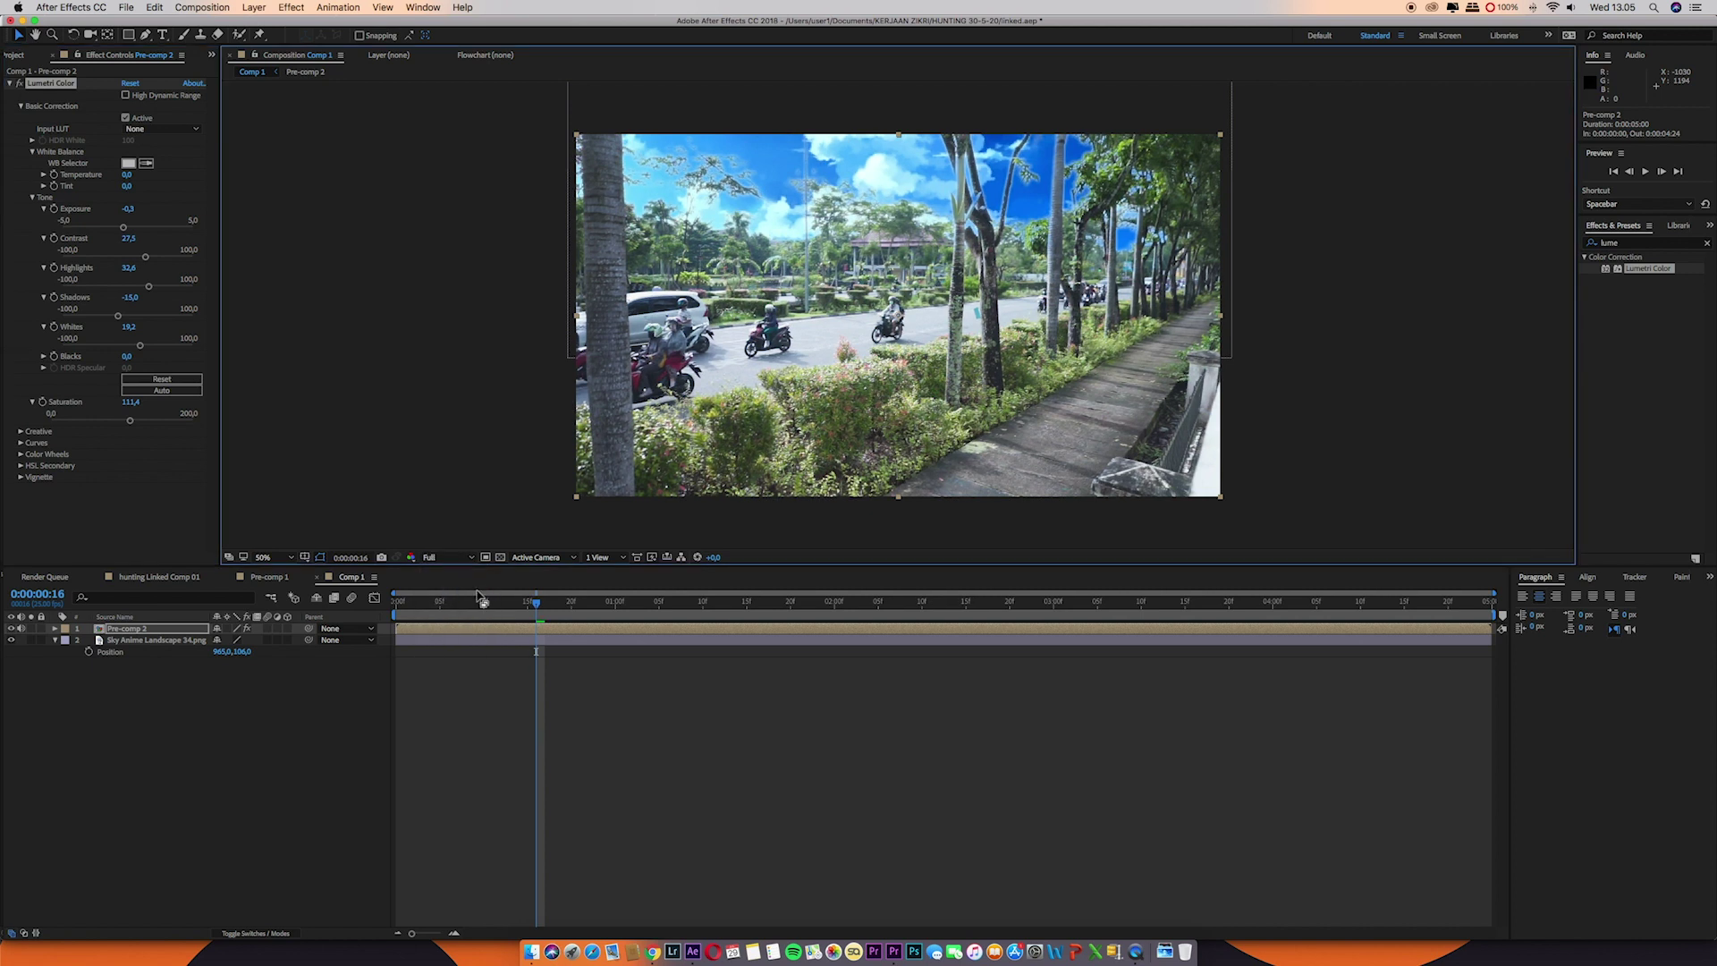
pyautogui.click(446, 558)
pyautogui.click(444, 615)
# - Adjust Lumetri's Creative split toning, keeping the shadow tint near neutral and shifting the highlight tint slightly
pyautogui.click(20, 106)
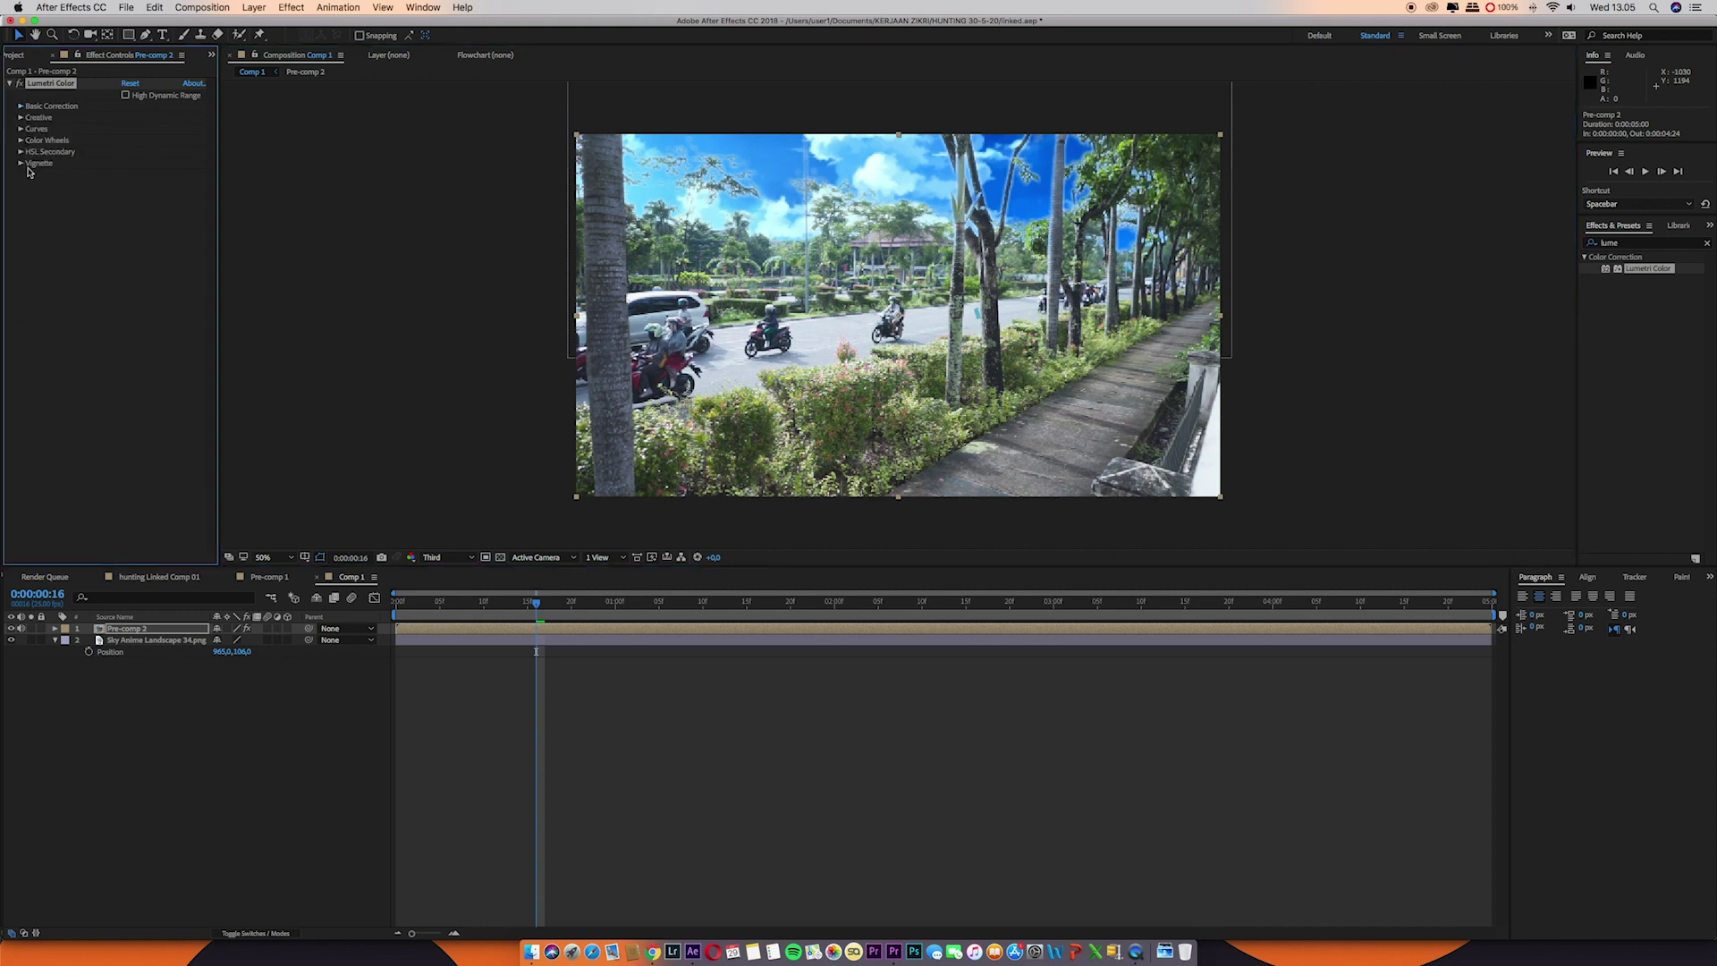
pyautogui.click(21, 117)
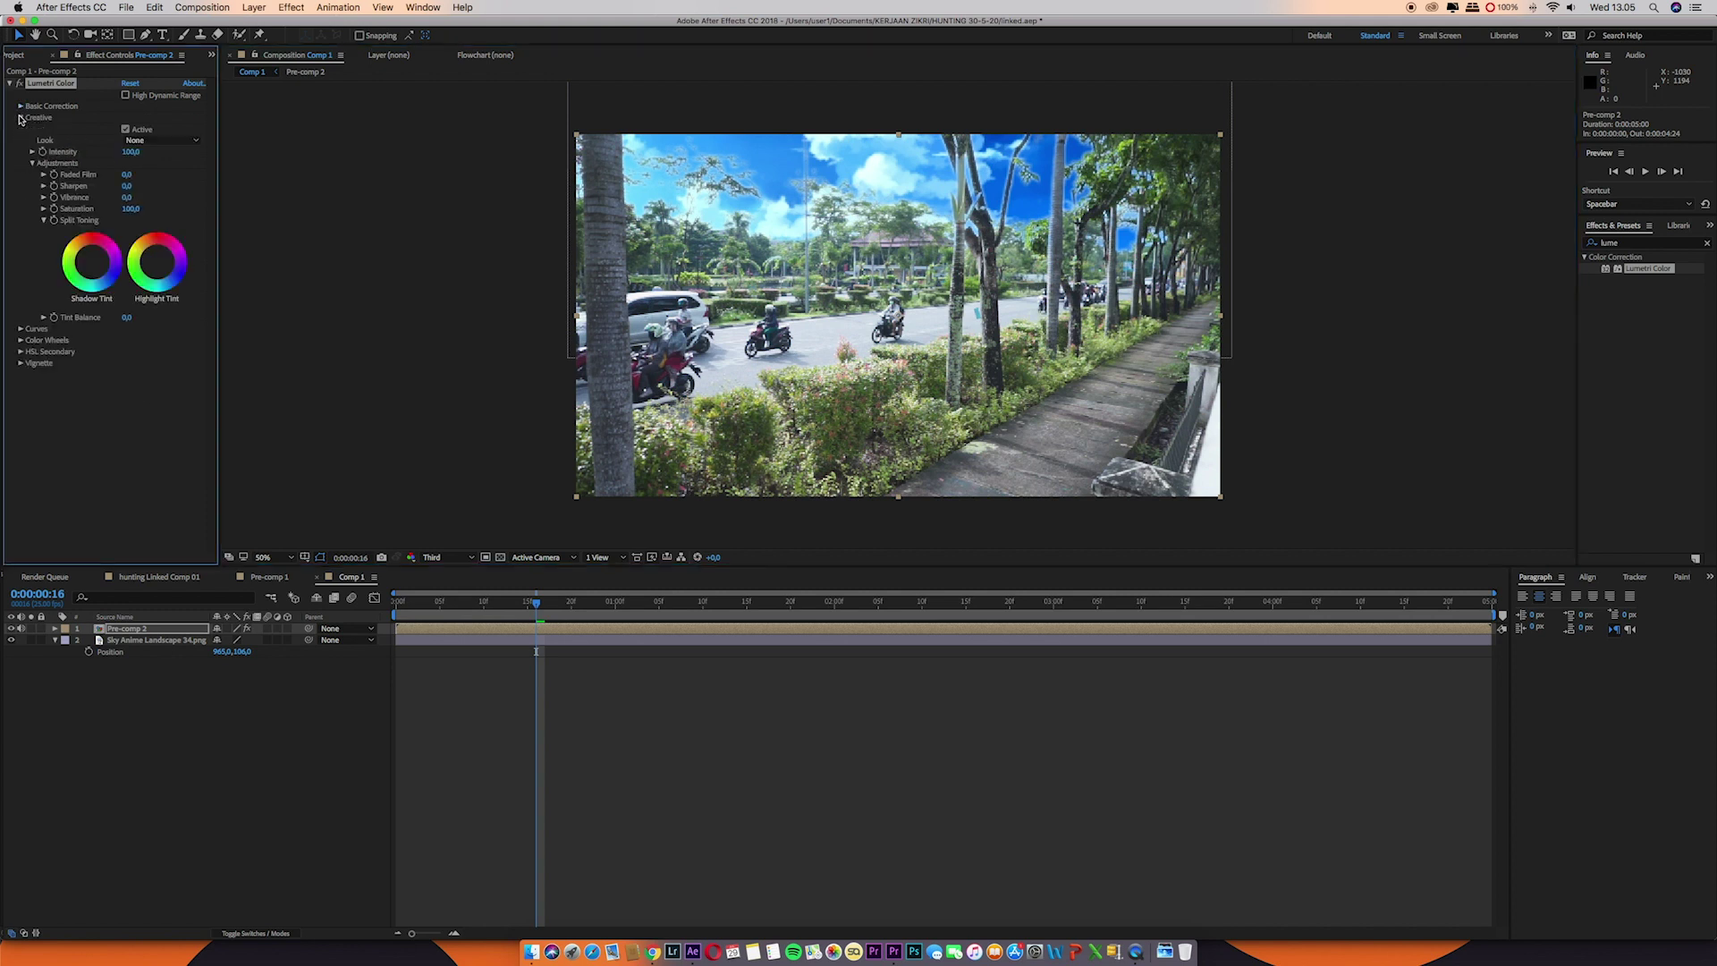
pyautogui.click(94, 265)
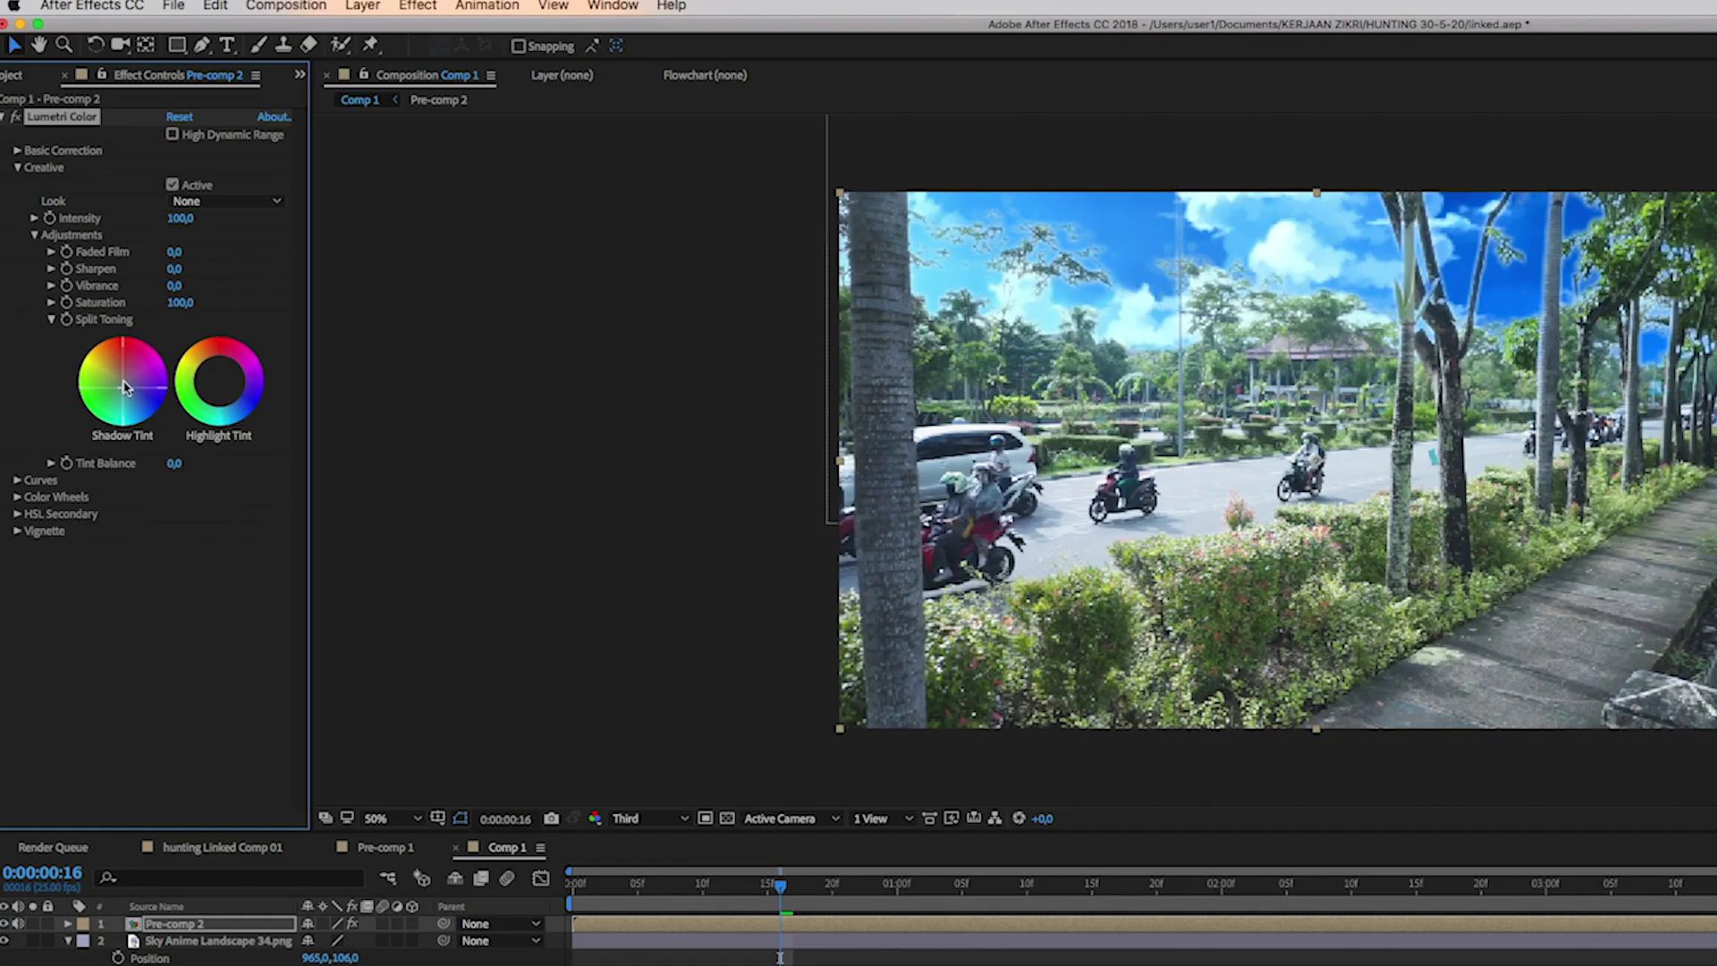
pyautogui.click(218, 381)
pyautogui.moveTo(218, 382); pyautogui.dragTo(216, 365)
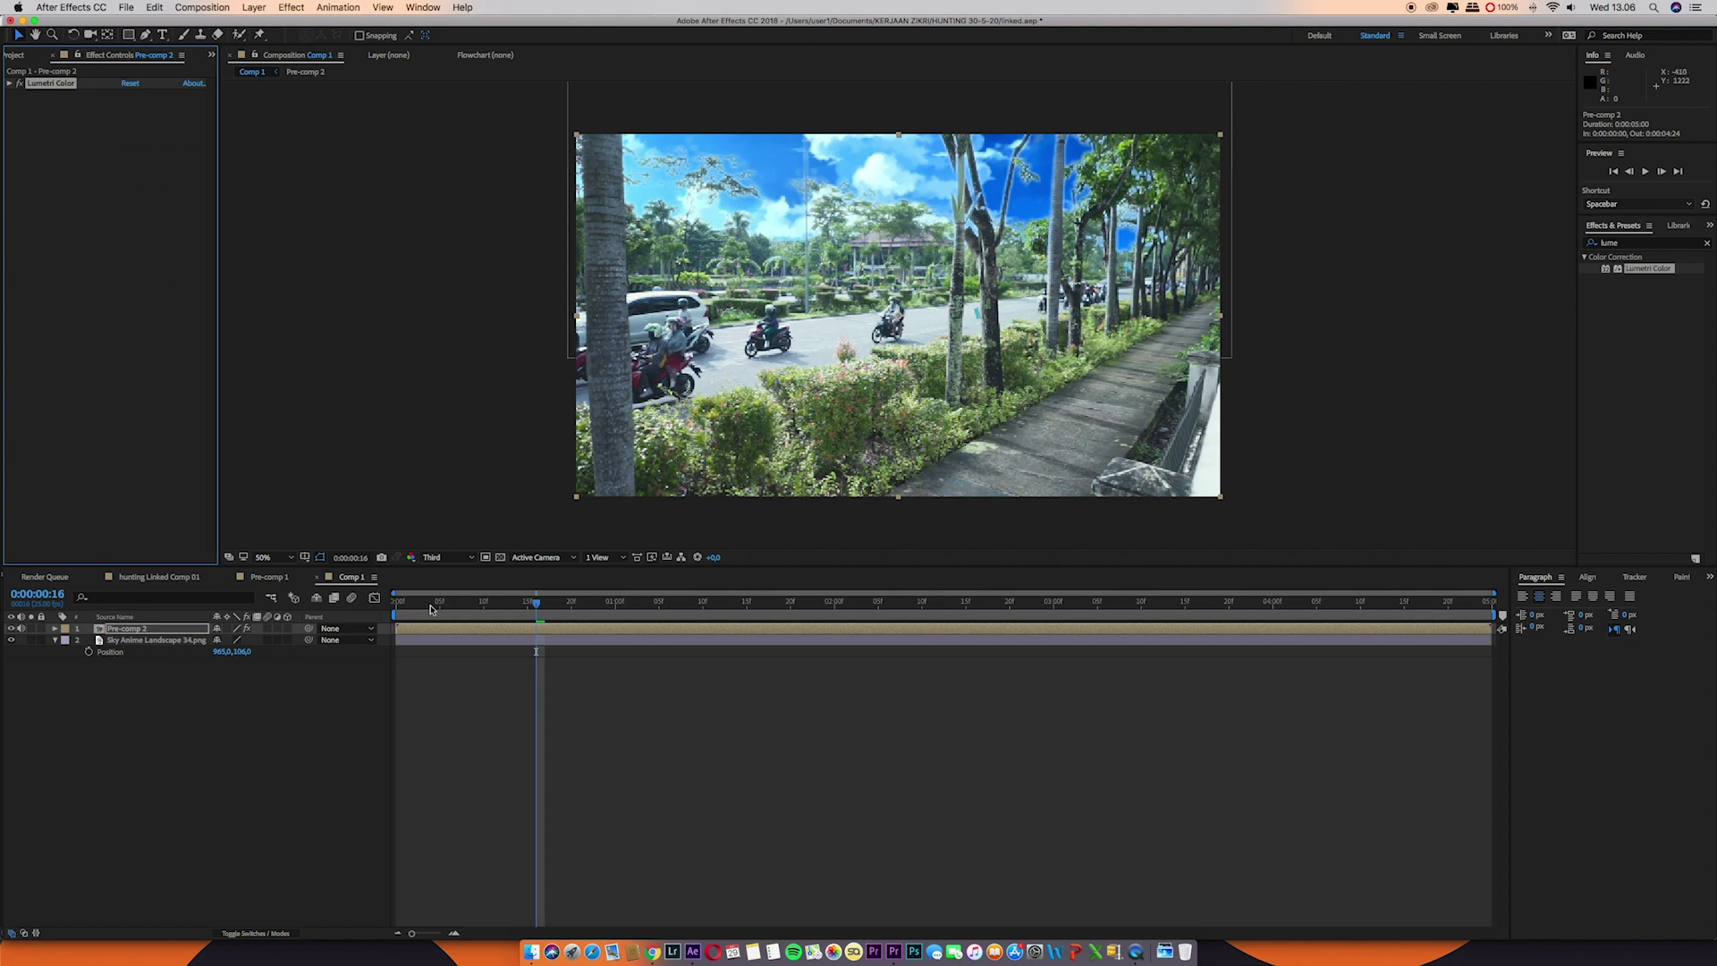
# - Preview the graded composite and move the Sky Anime Landscape 34.png layer up to Y position 60
pyautogui.press('space')
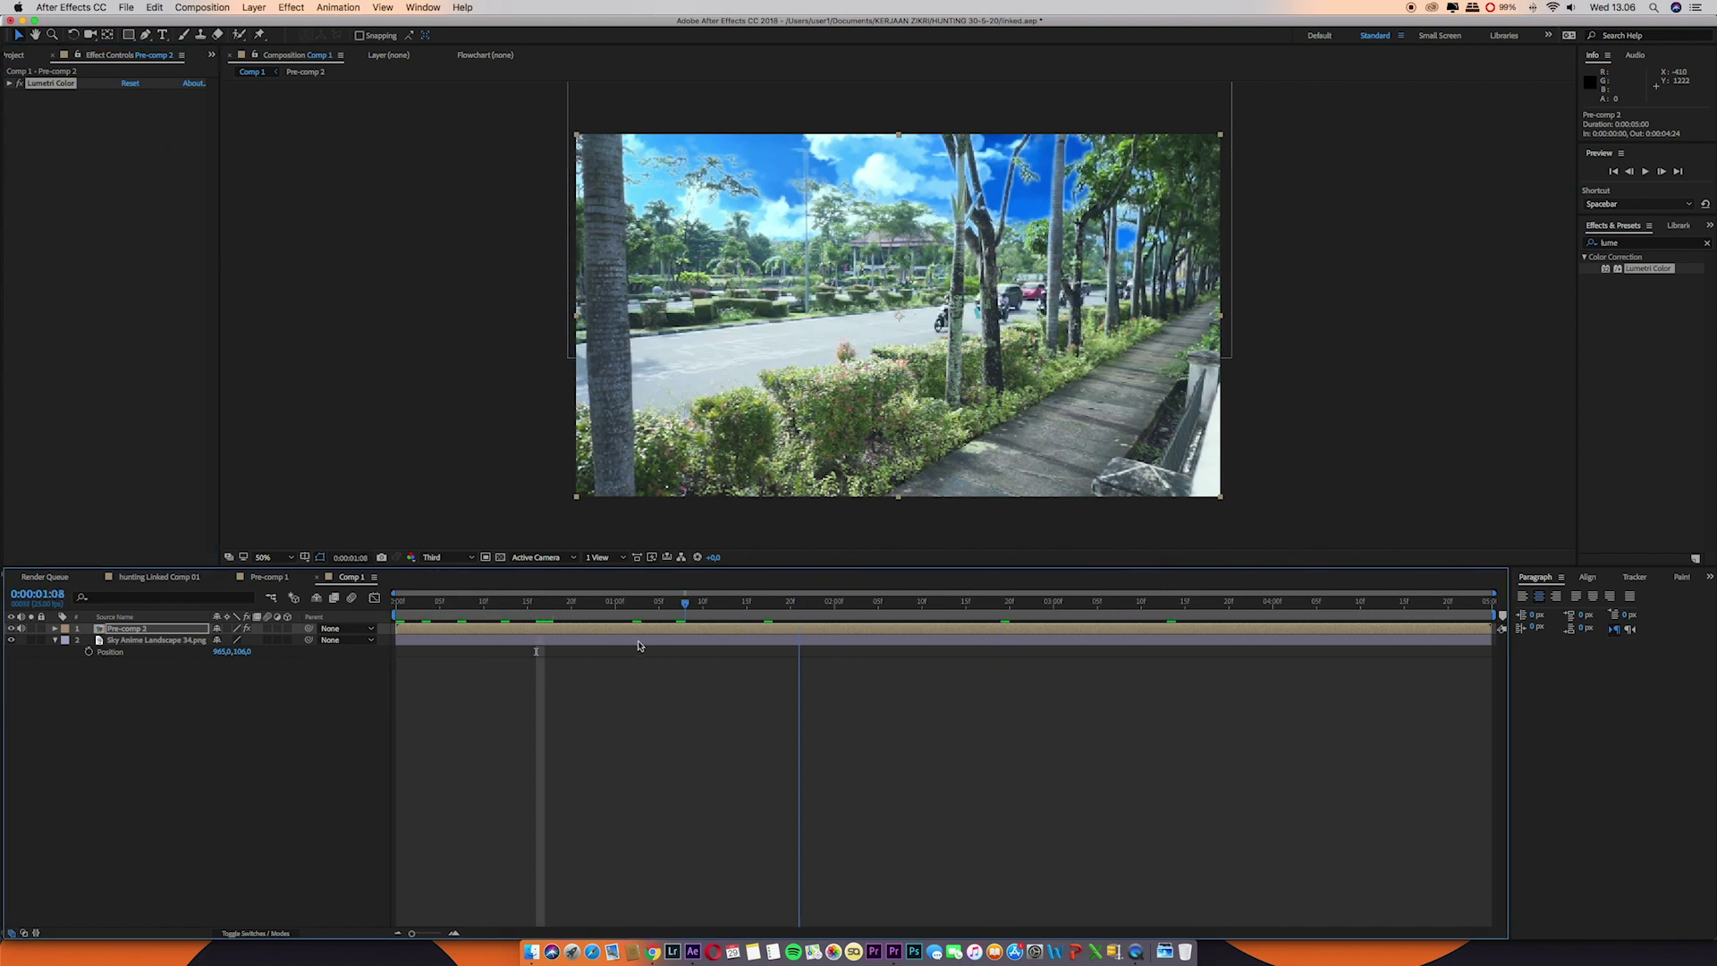
pyautogui.press('space')
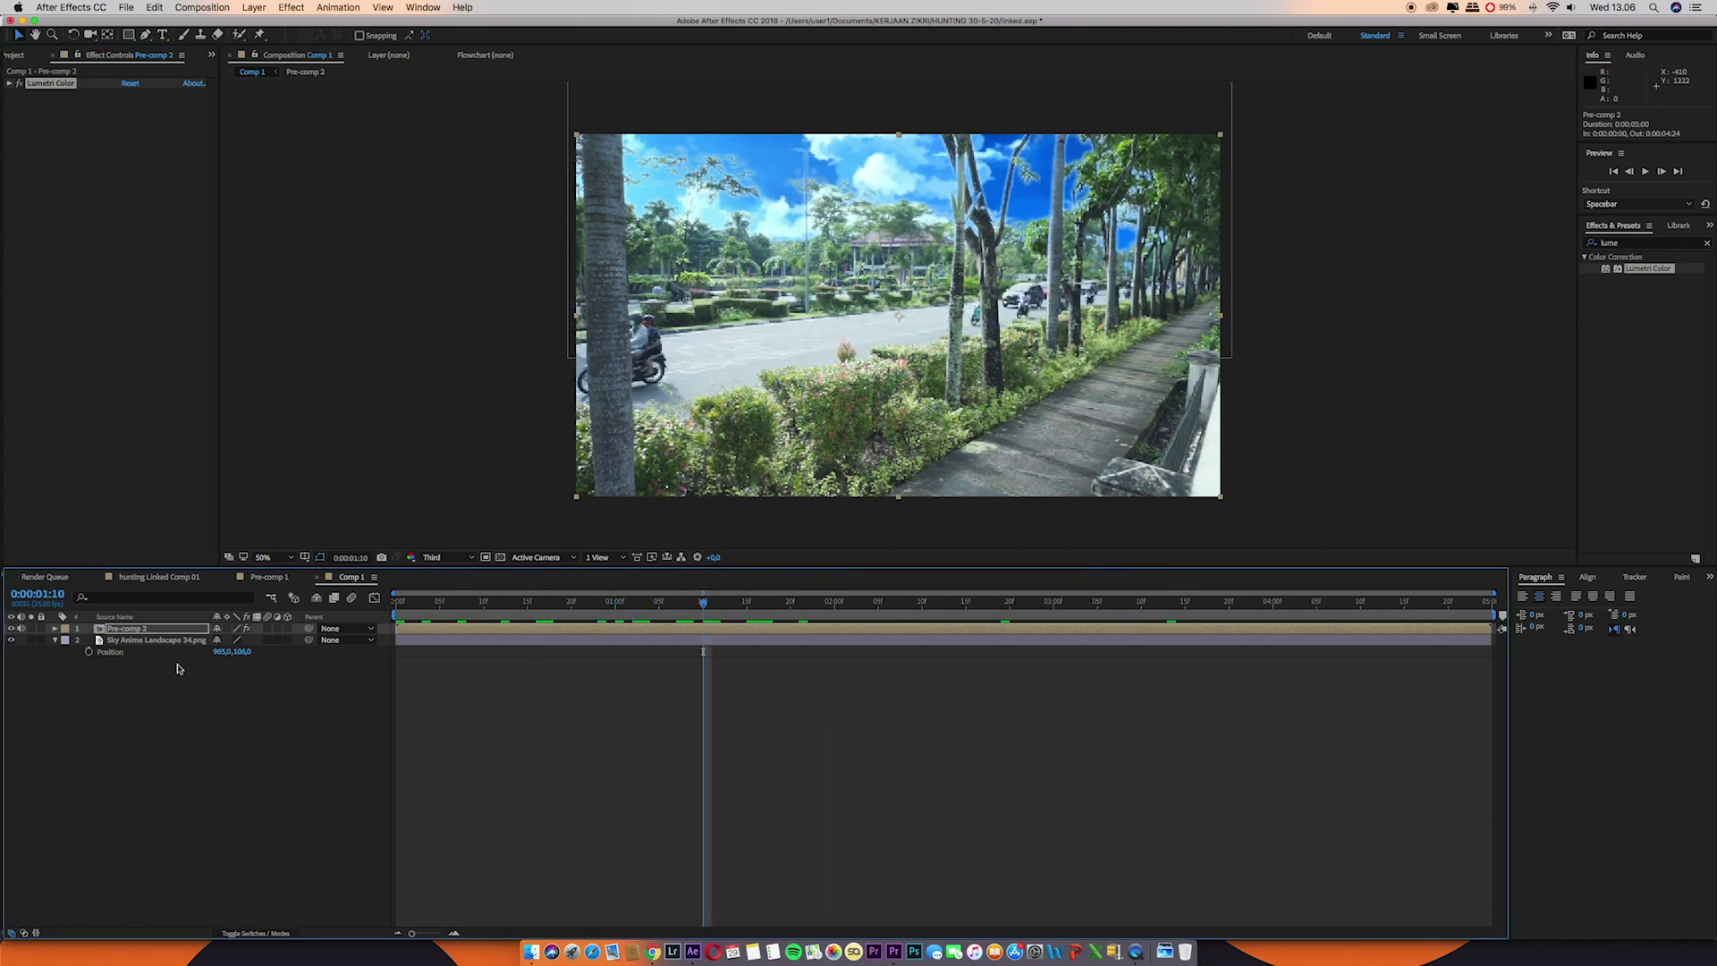
pyautogui.click(135, 640)
pyautogui.press('p')
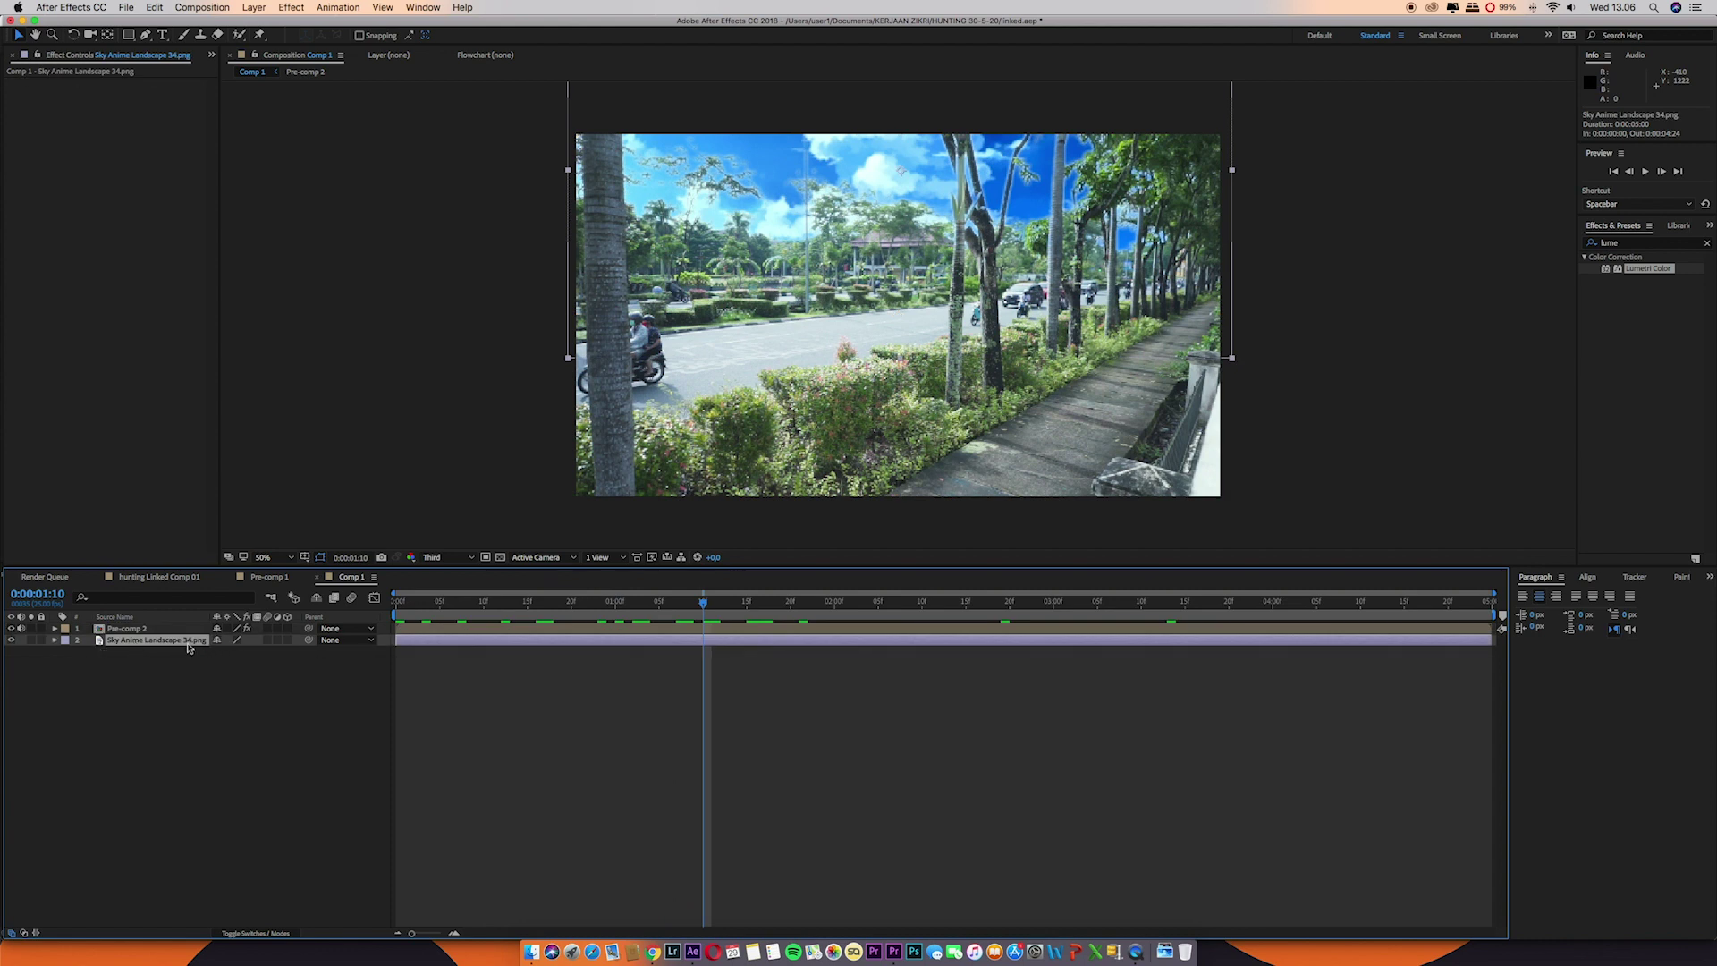
pyautogui.press('p')
pyautogui.moveTo(238, 651); pyautogui.dragTo(220, 653)
pyautogui.click(236, 718)
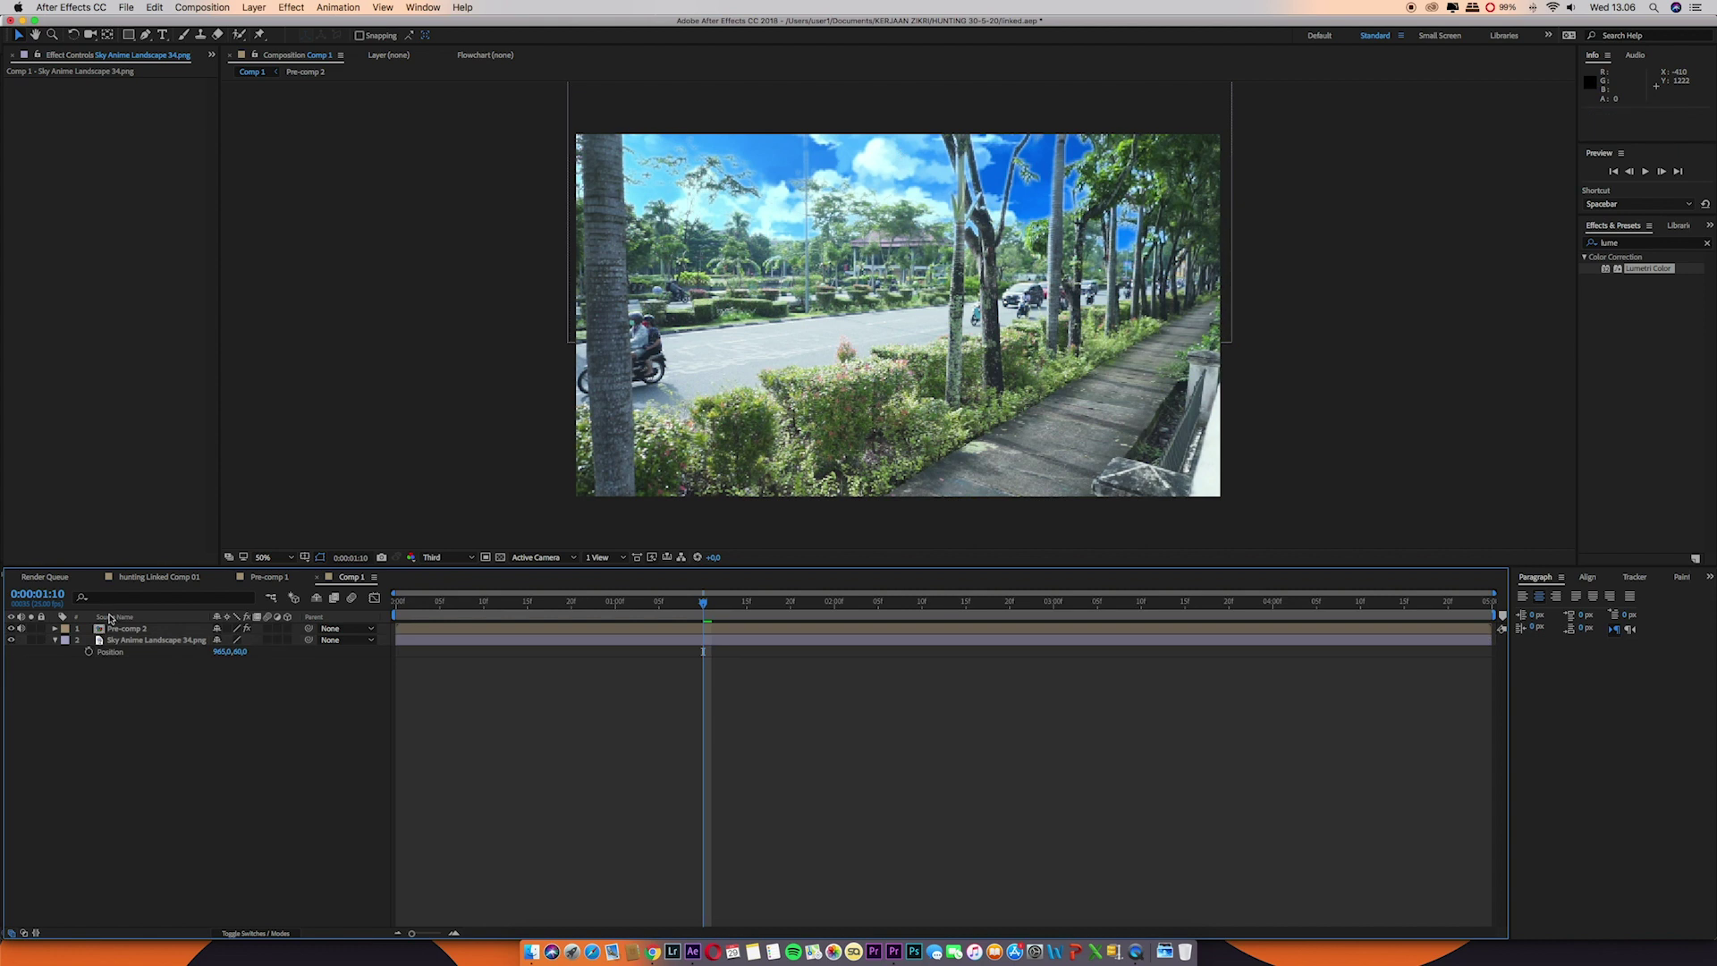
# - Find the Cartoon effect and apply it to the Pre-comp 2 layer
pyautogui.click(142, 631)
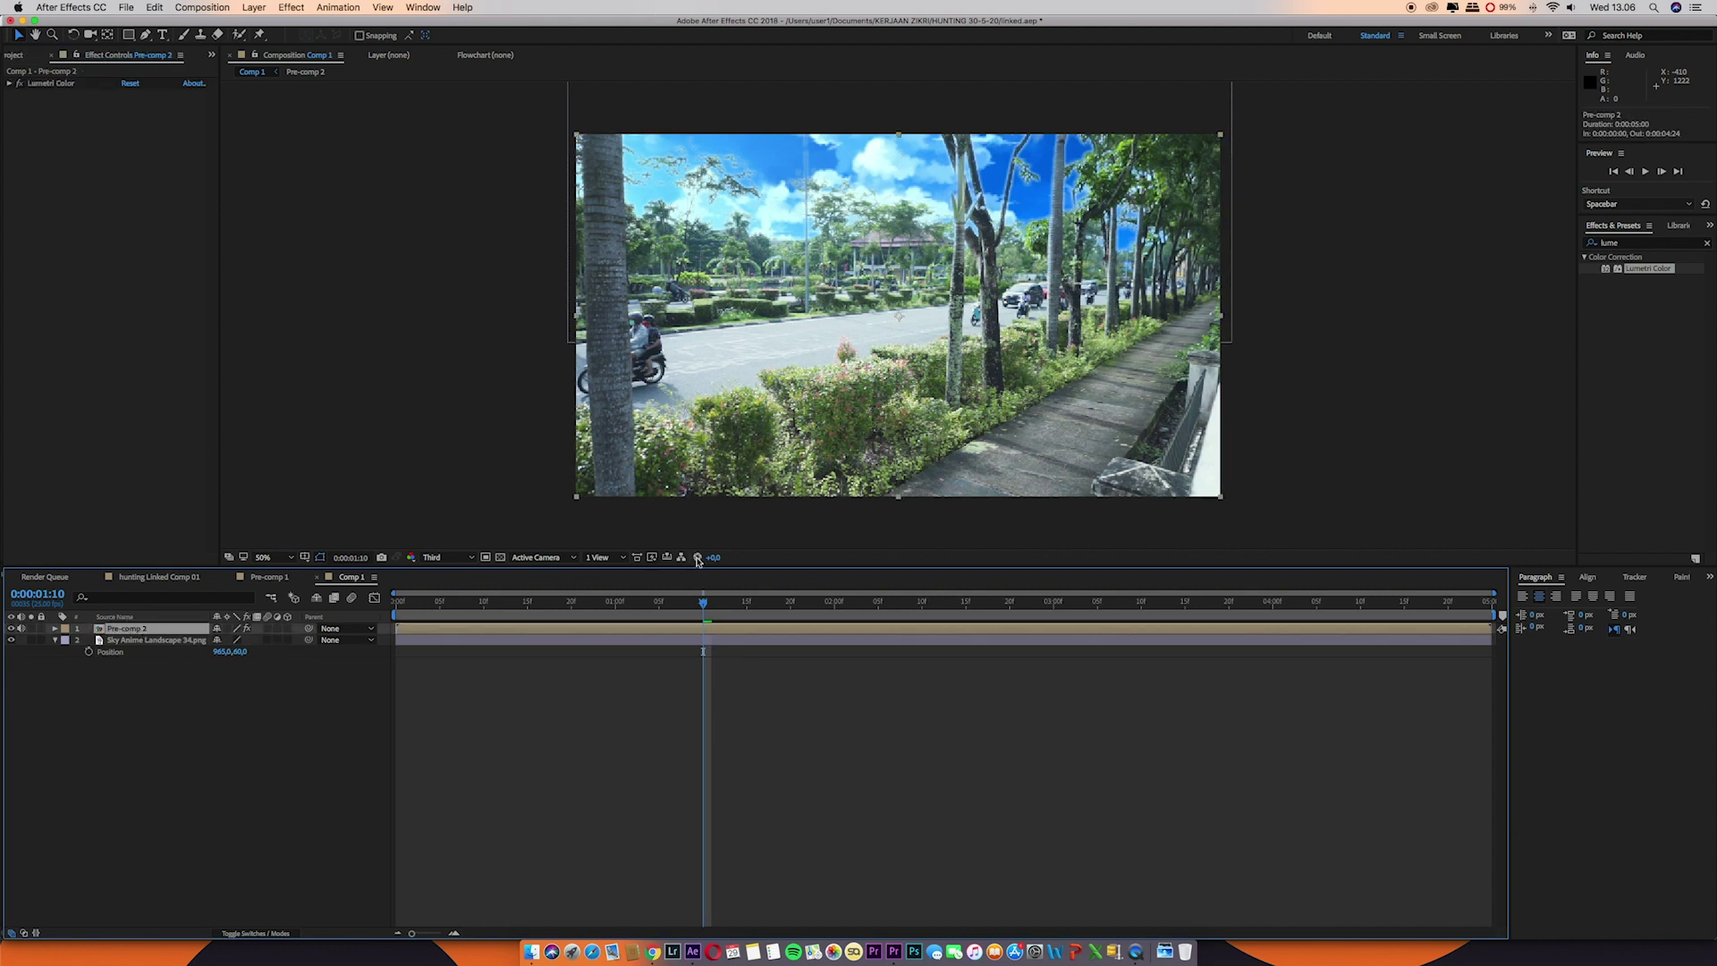
pyautogui.click(1614, 248)
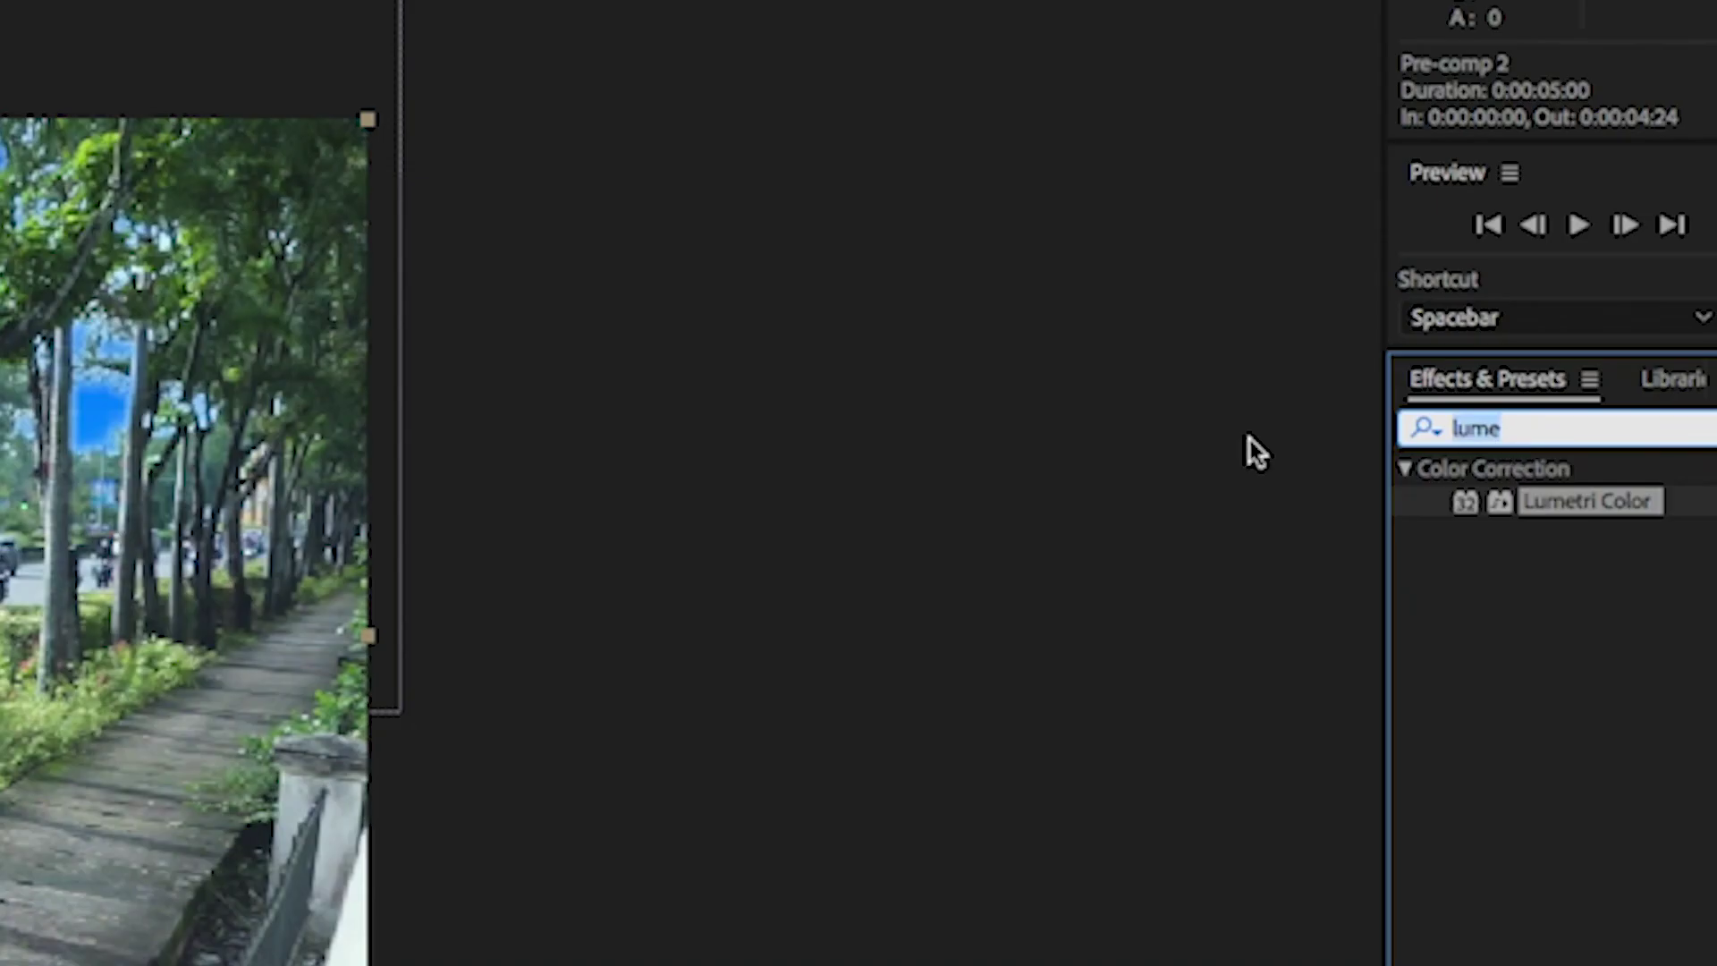
pyautogui.write('carto')
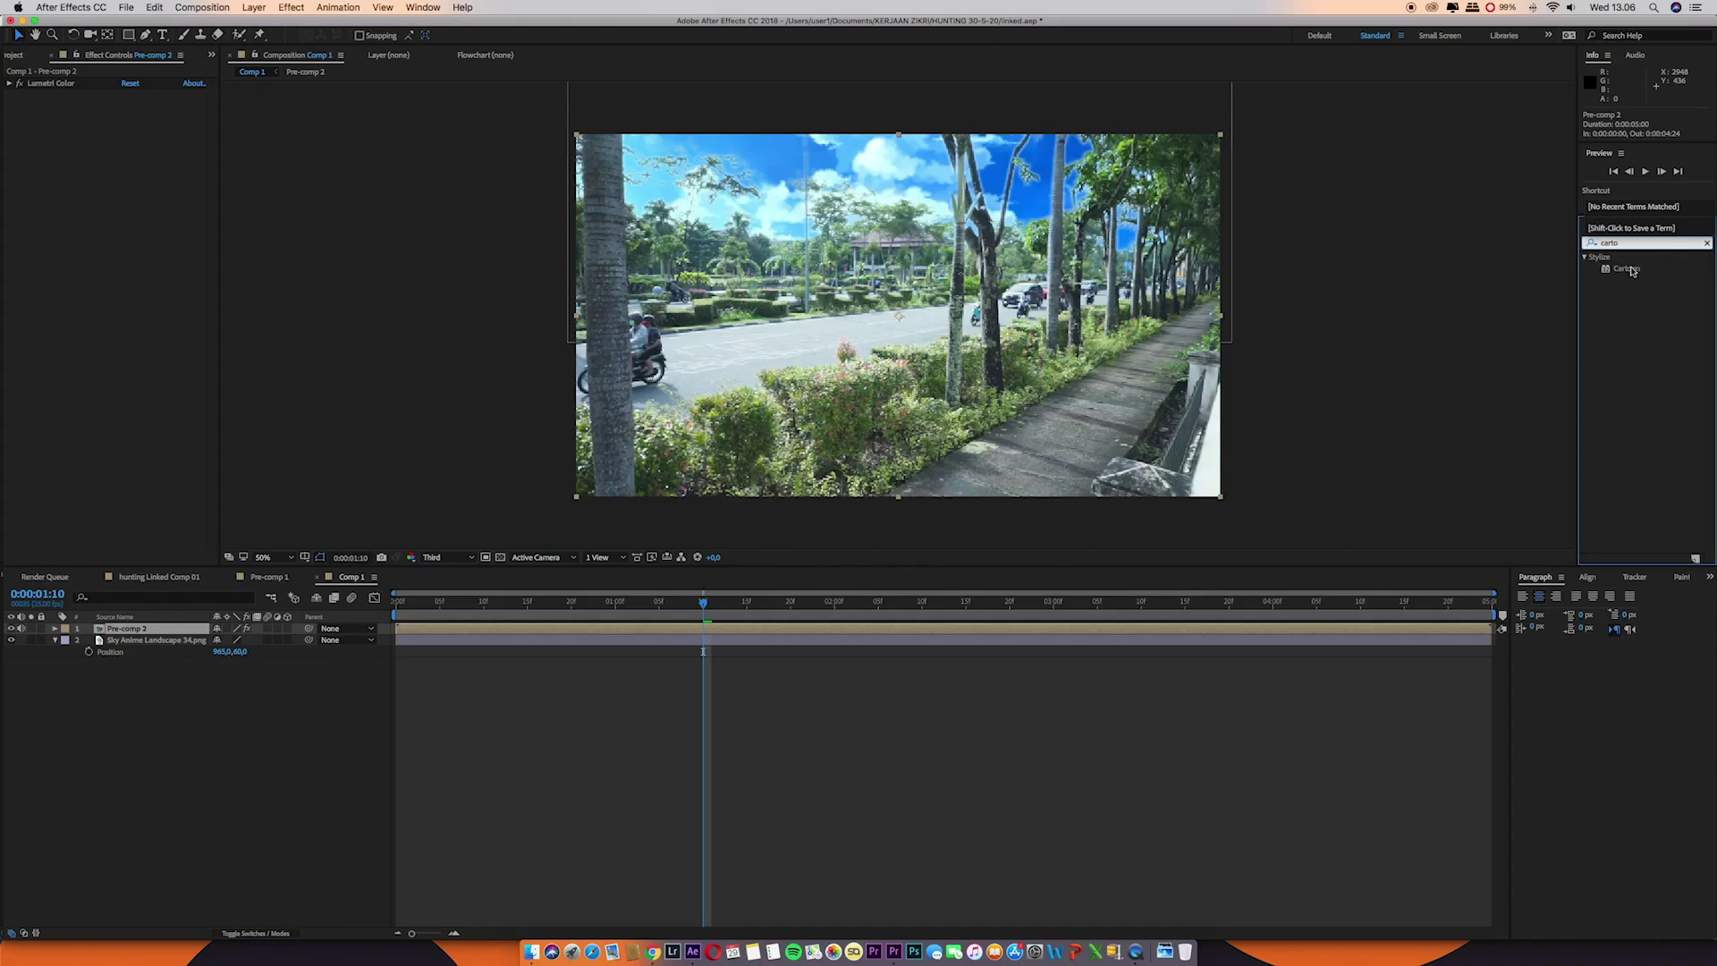
pyautogui.doubleClick(1625, 268)
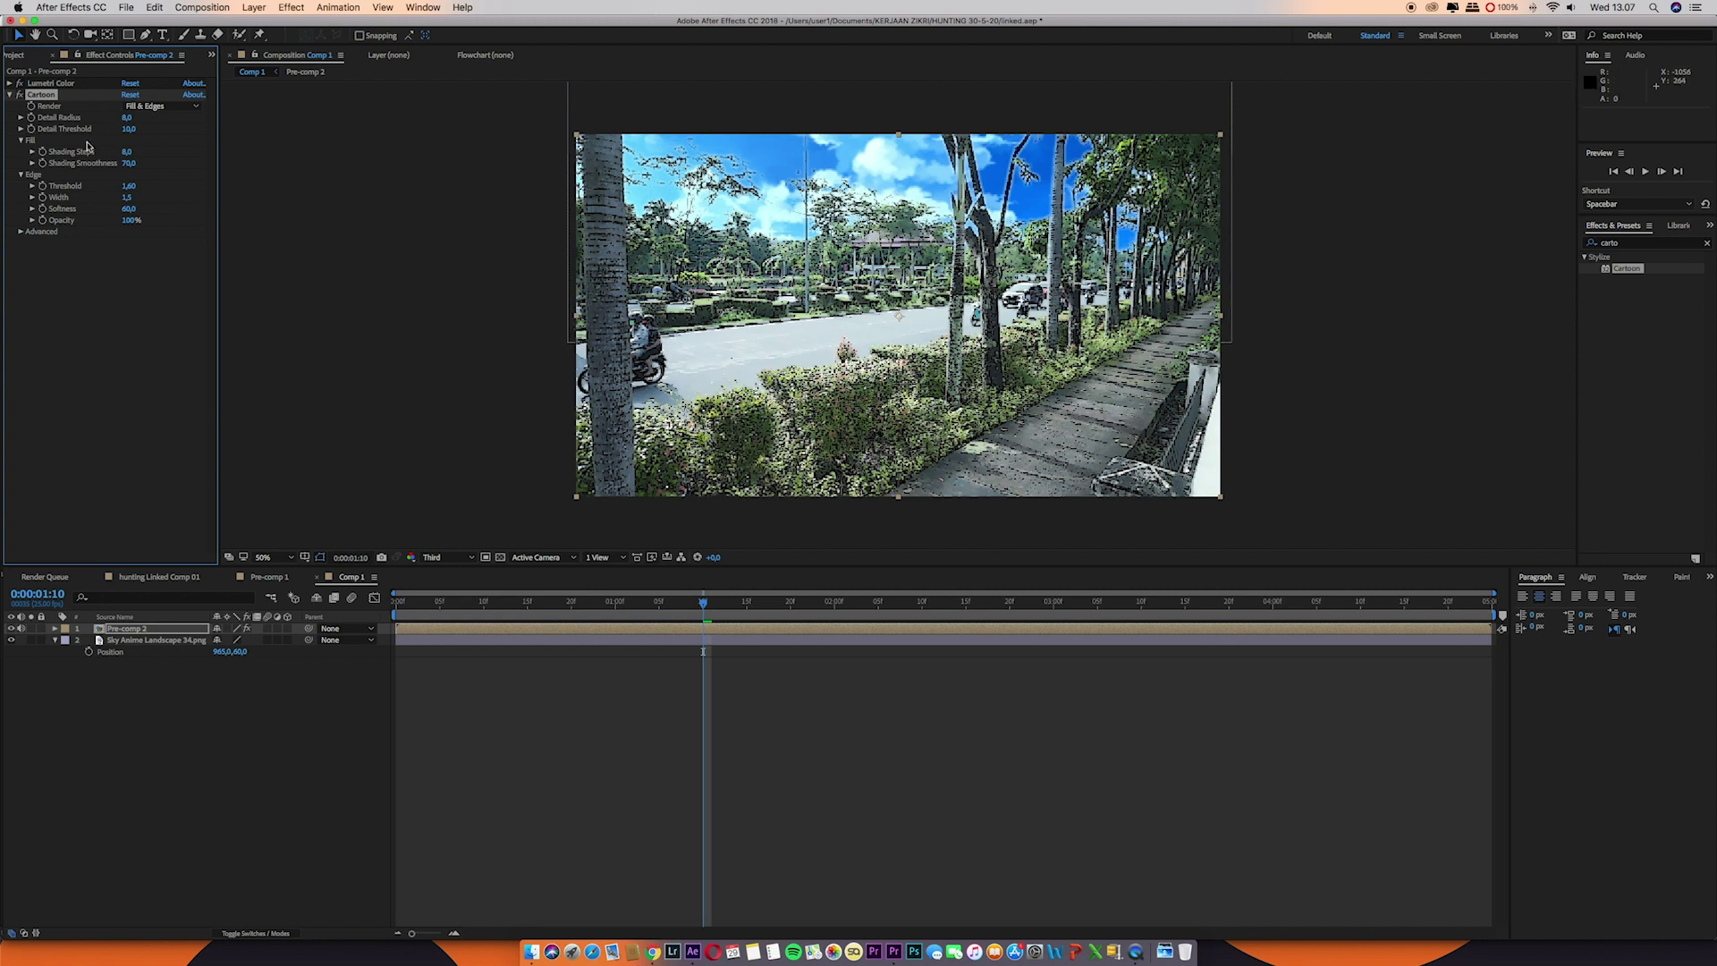
# - Set the Cartoon effect's Detail Radius to 40 and Detail Threshold to 10
pyautogui.click(127, 117)
pyautogui.press('Return')
pyautogui.click(21, 128)
pyautogui.moveTo(55, 148); pyautogui.dragTo(82, 147)
pyautogui.click(132, 130)
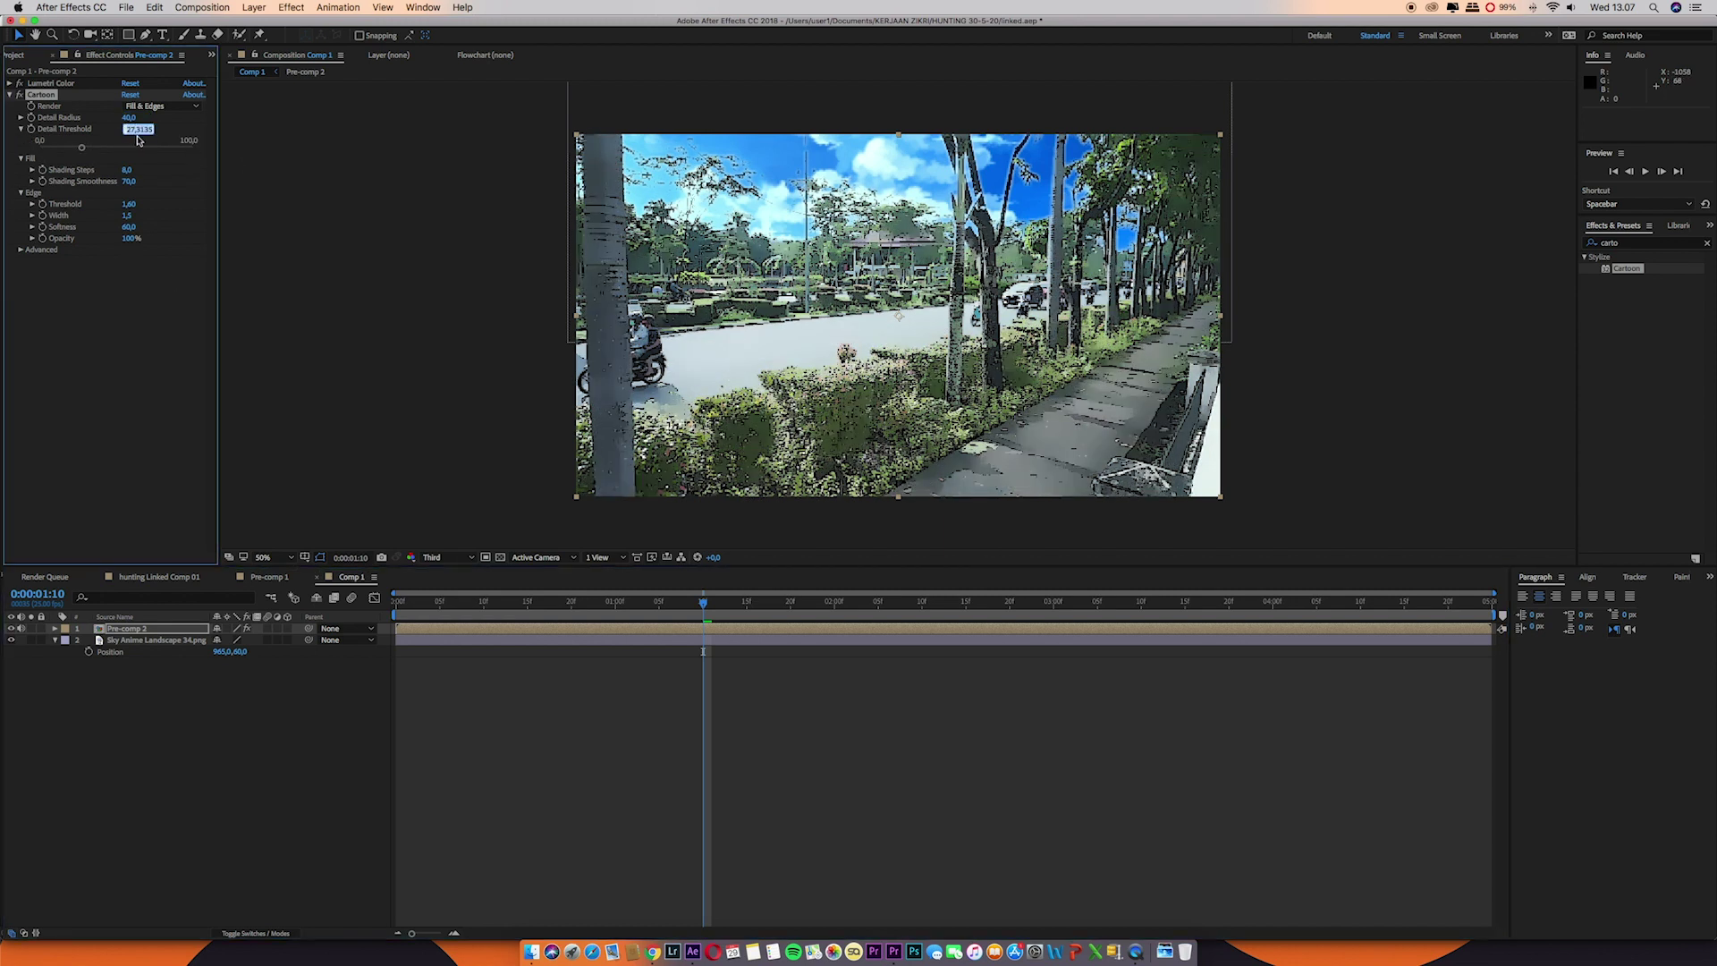
pyautogui.write('10')
pyautogui.press('Return')
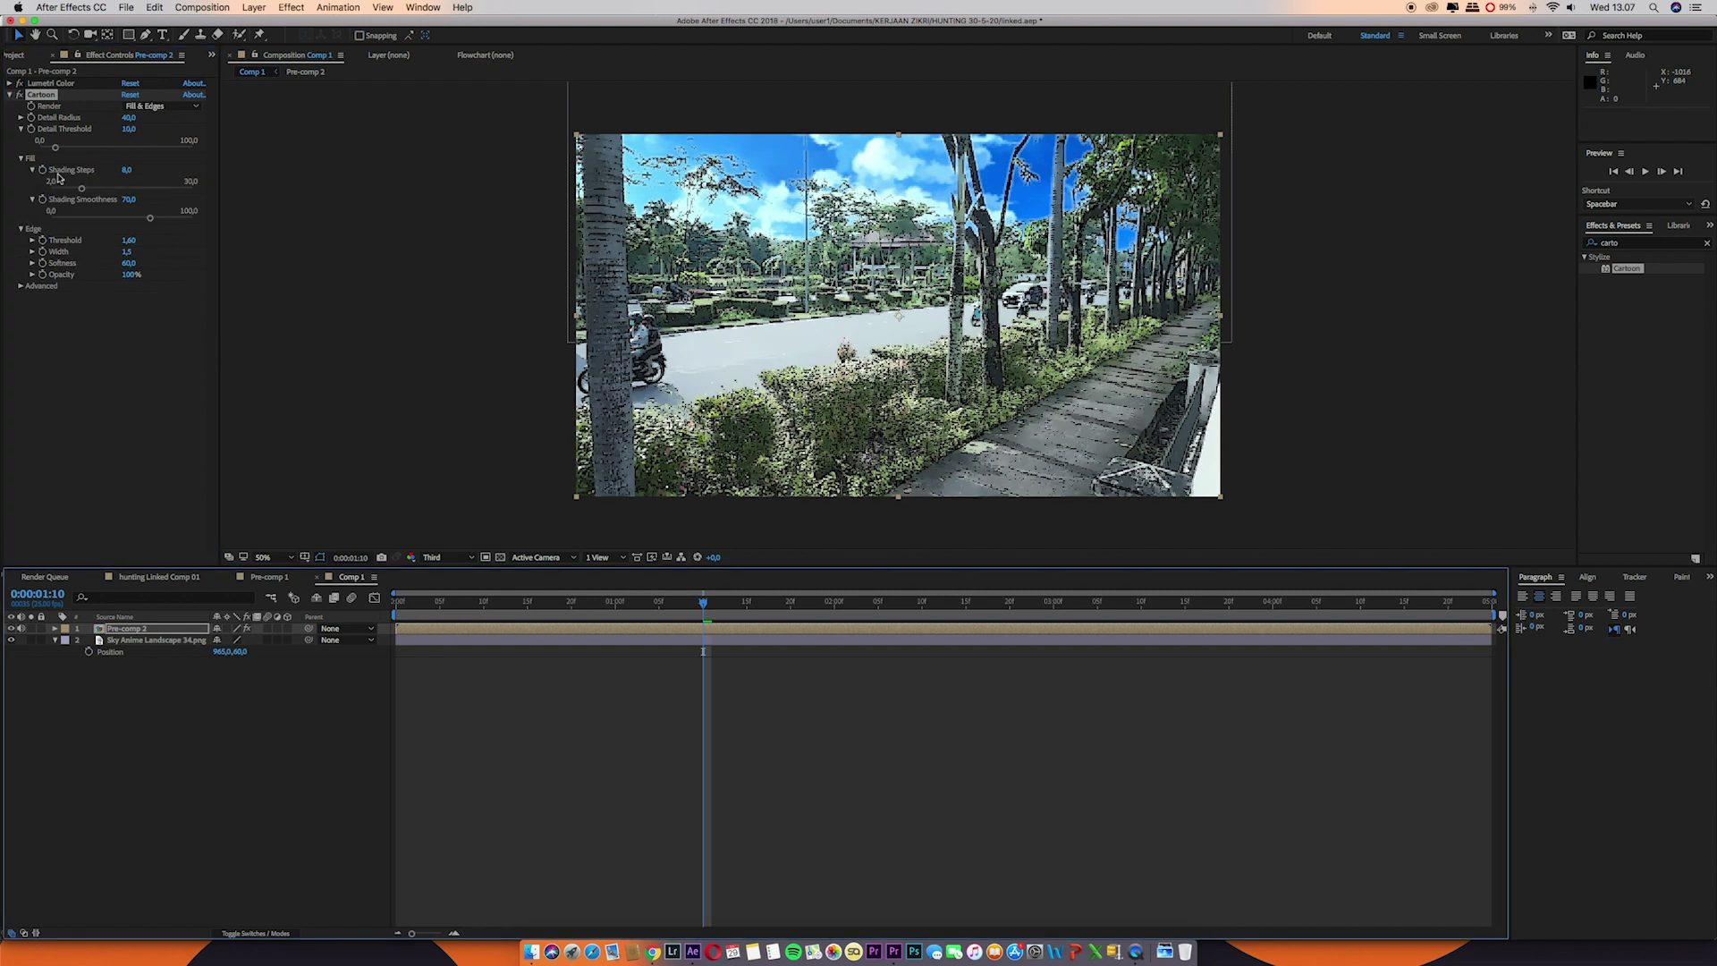
# - Set the Cartoon fill's Shading Steps to 30 and Shading Smoothness to 50
pyautogui.moveTo(84, 189); pyautogui.dragTo(112, 188)
pyautogui.click(136, 170)
pyautogui.write('30')
pyautogui.press('Tab')
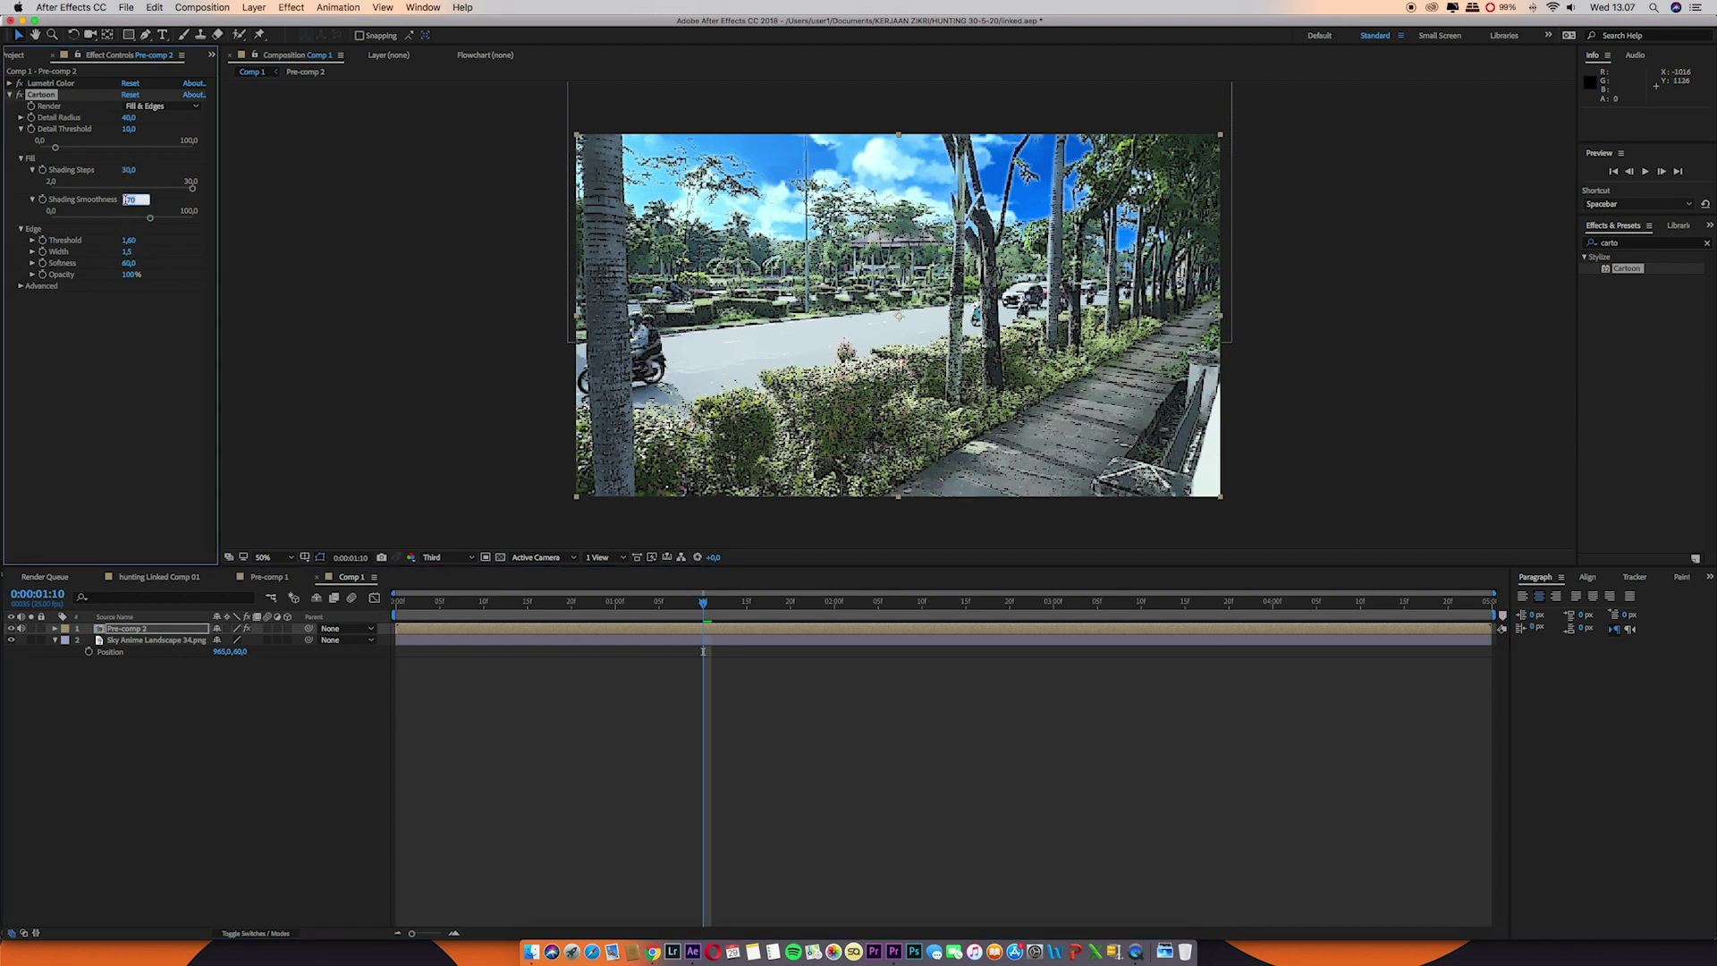
pyautogui.press('Return')
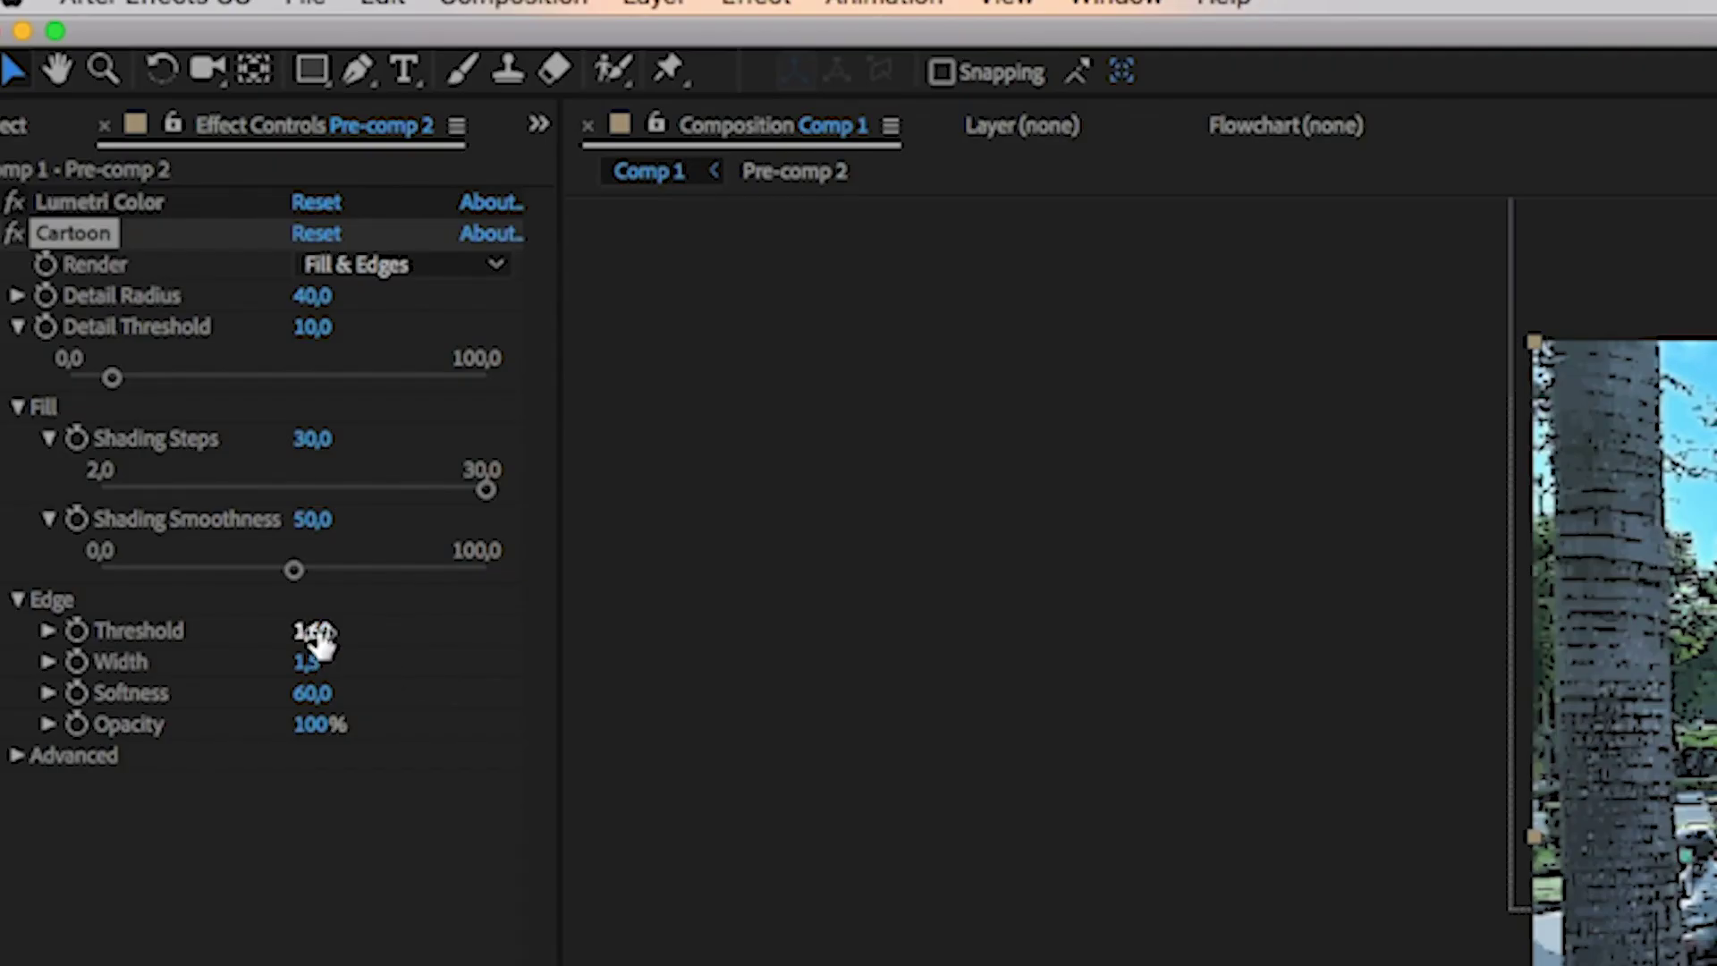
# - Set the Cartoon edge's Threshold to 1 and Width to 1
pyautogui.click(129, 241)
pyautogui.write('1')
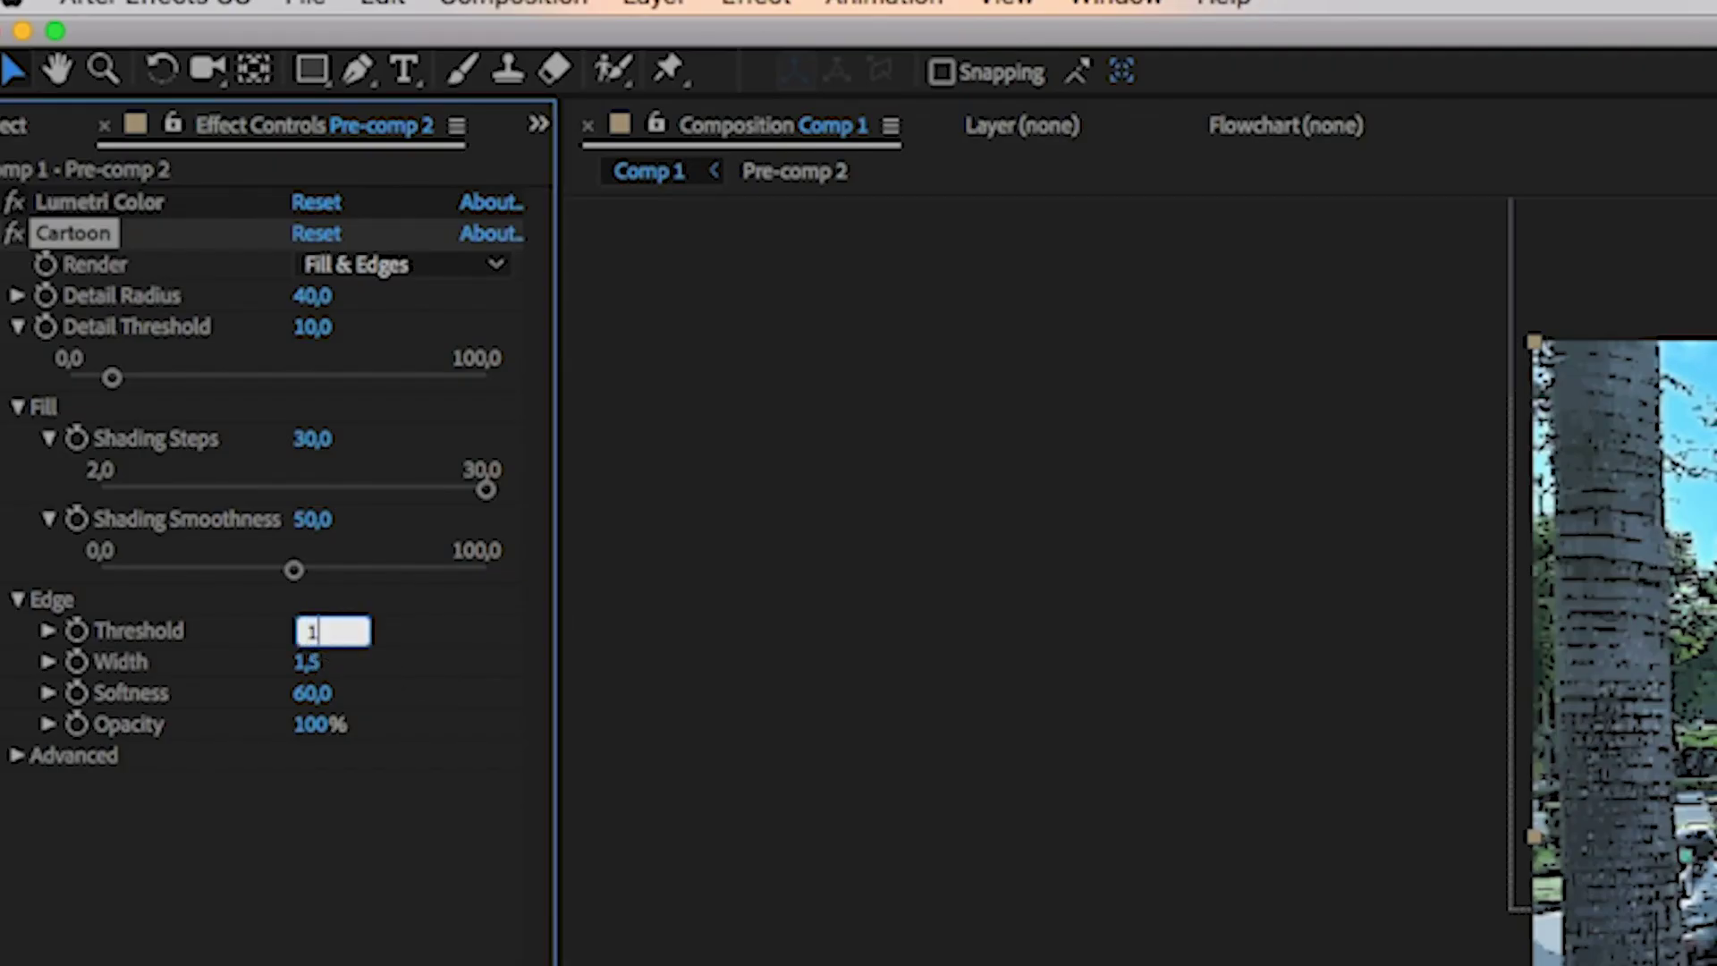
pyautogui.press('Return')
pyautogui.click(308, 664)
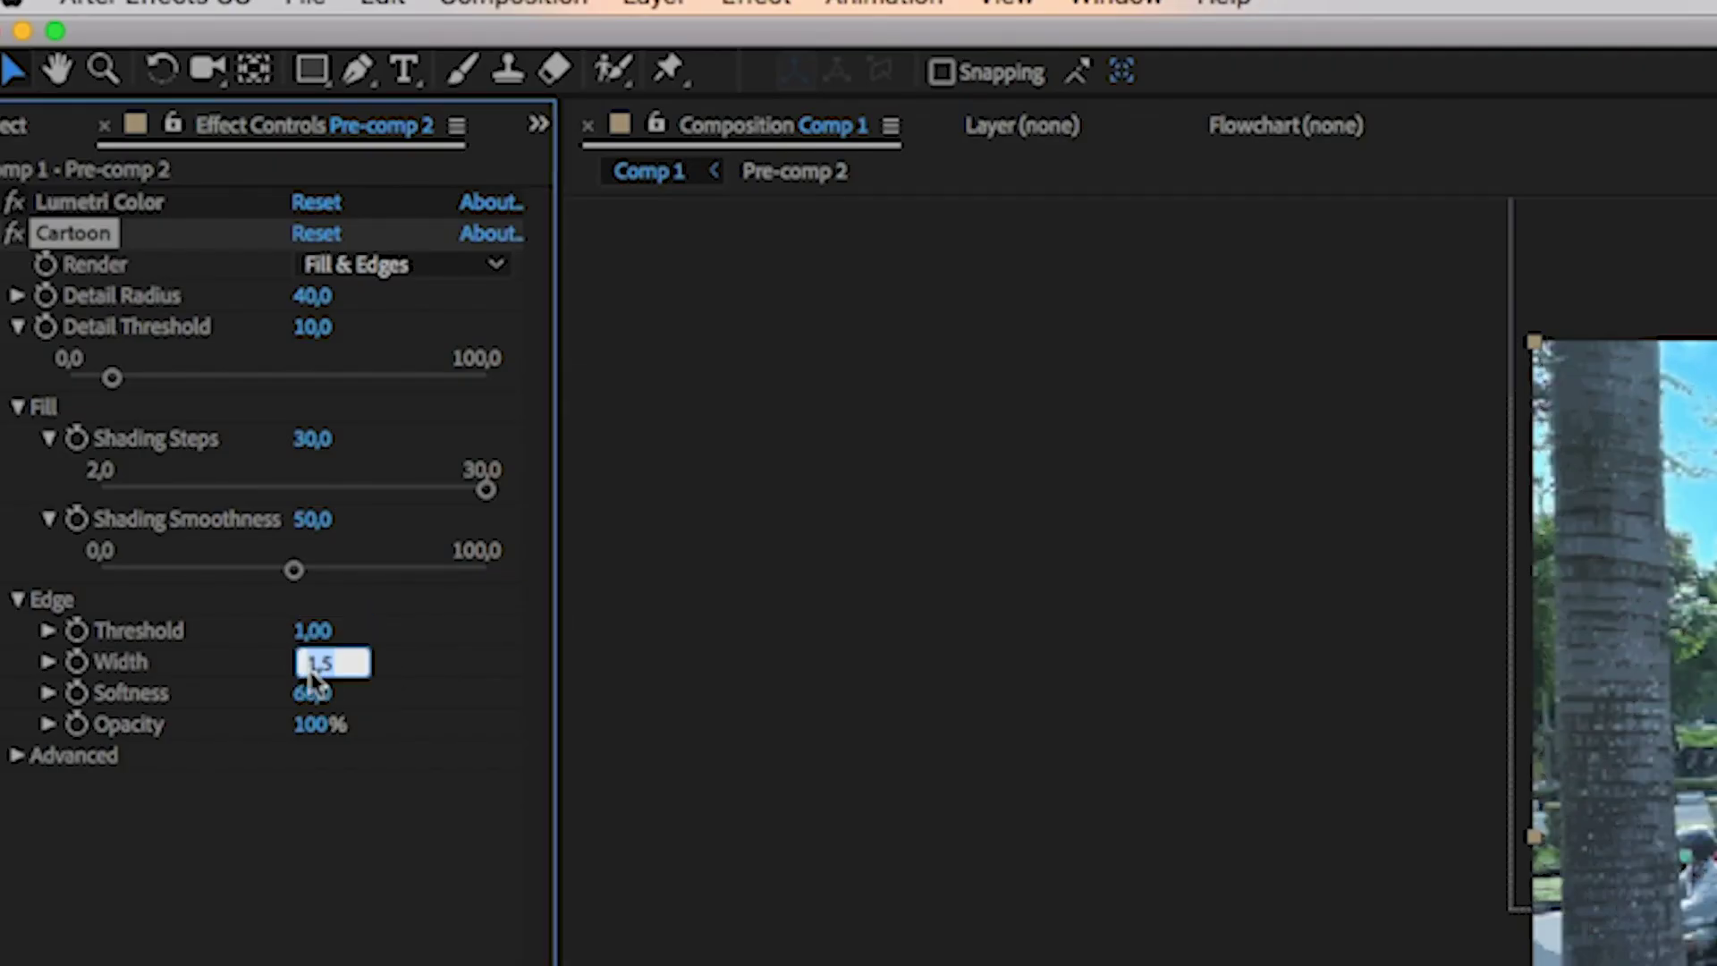
pyautogui.write('1')
pyautogui.press('Return')
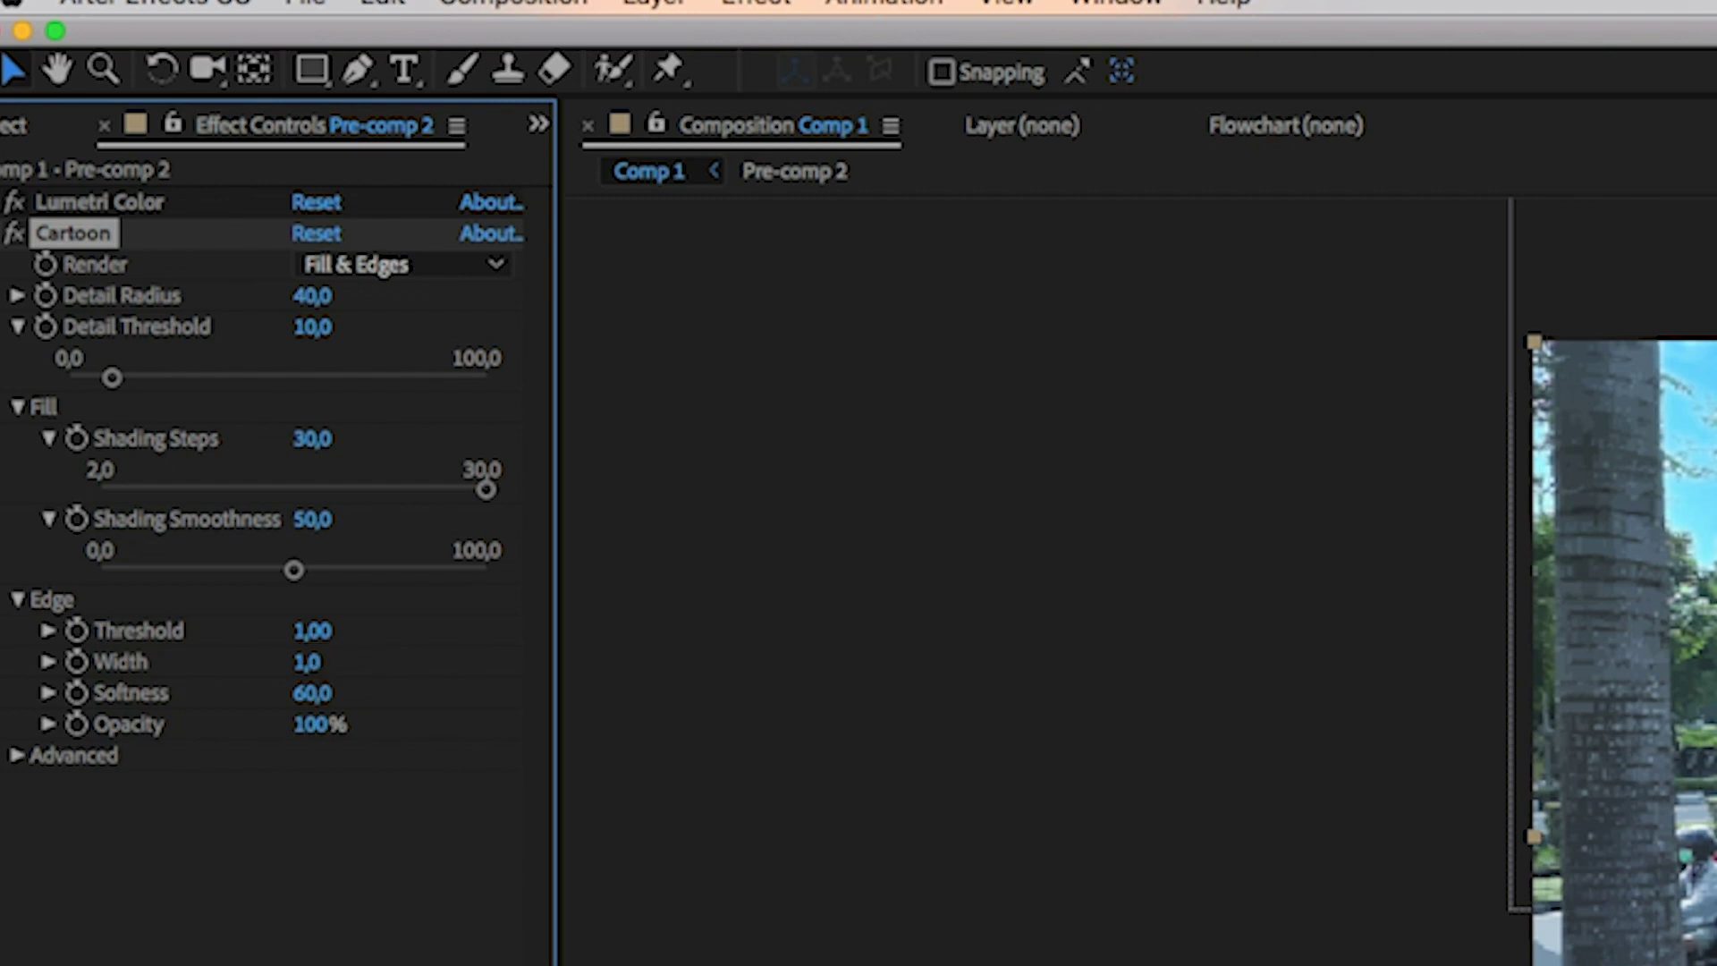
pyautogui.click(313, 695)
pyautogui.click(345, 885)
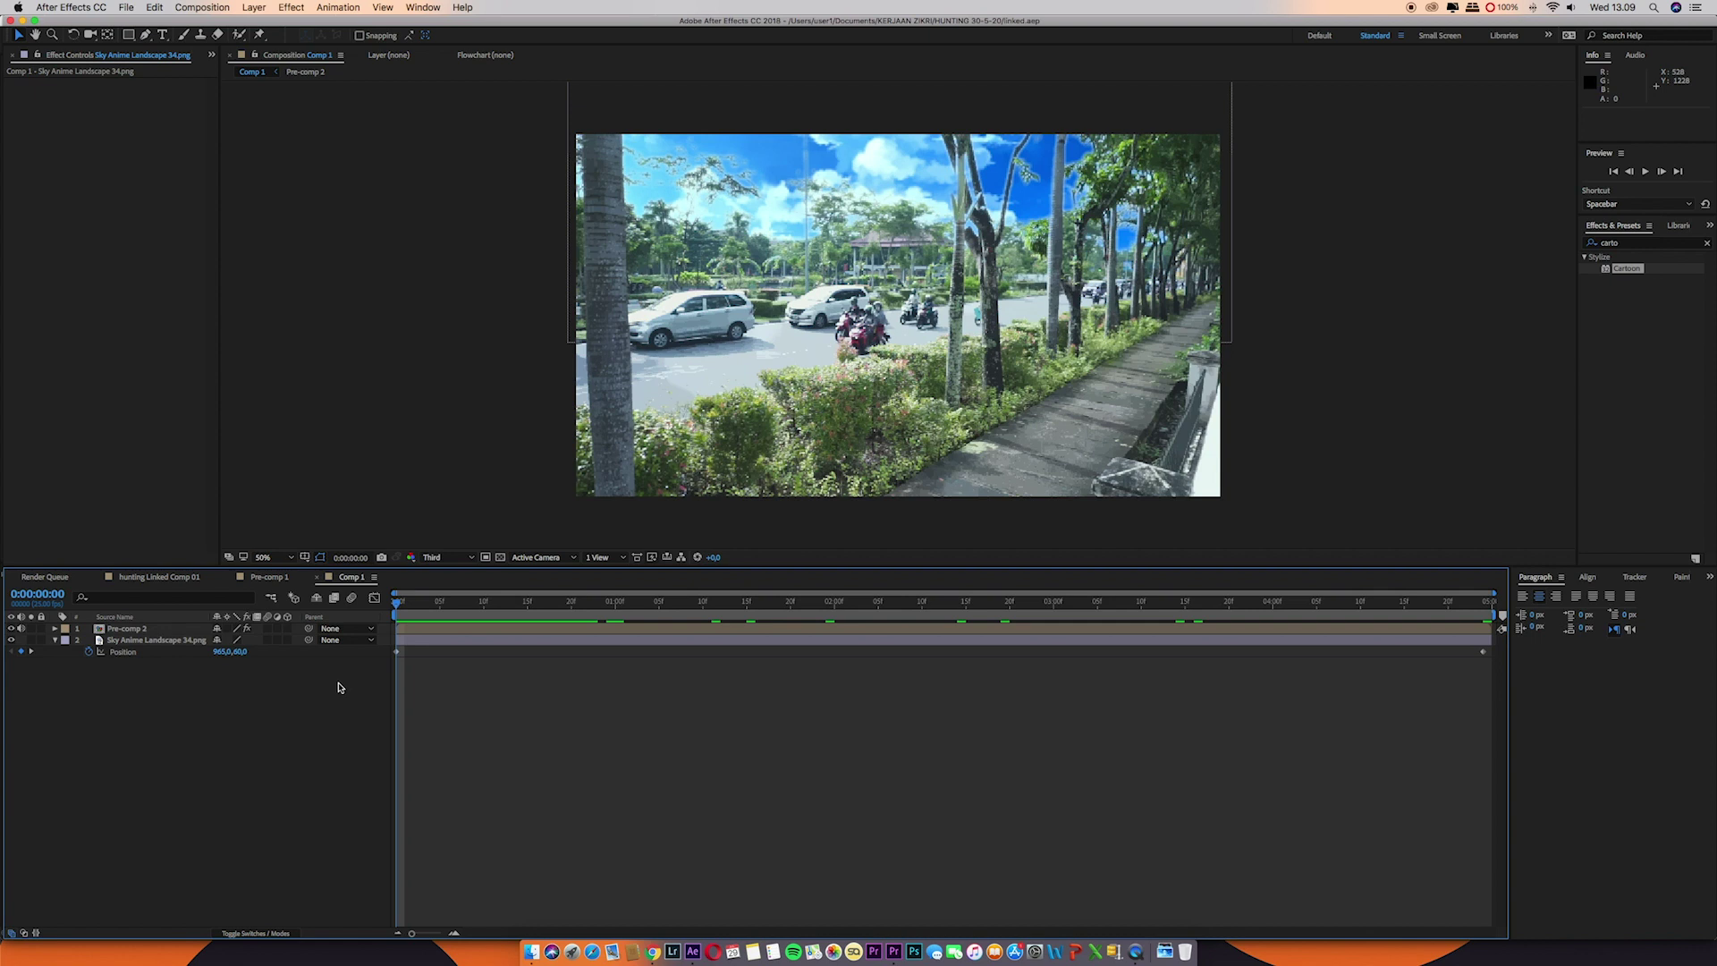
# - Add an adjustment layer above Pre-comp 2 in Comp 1 and apply the Lens Flare effect to it
pyautogui.click(1629, 244)
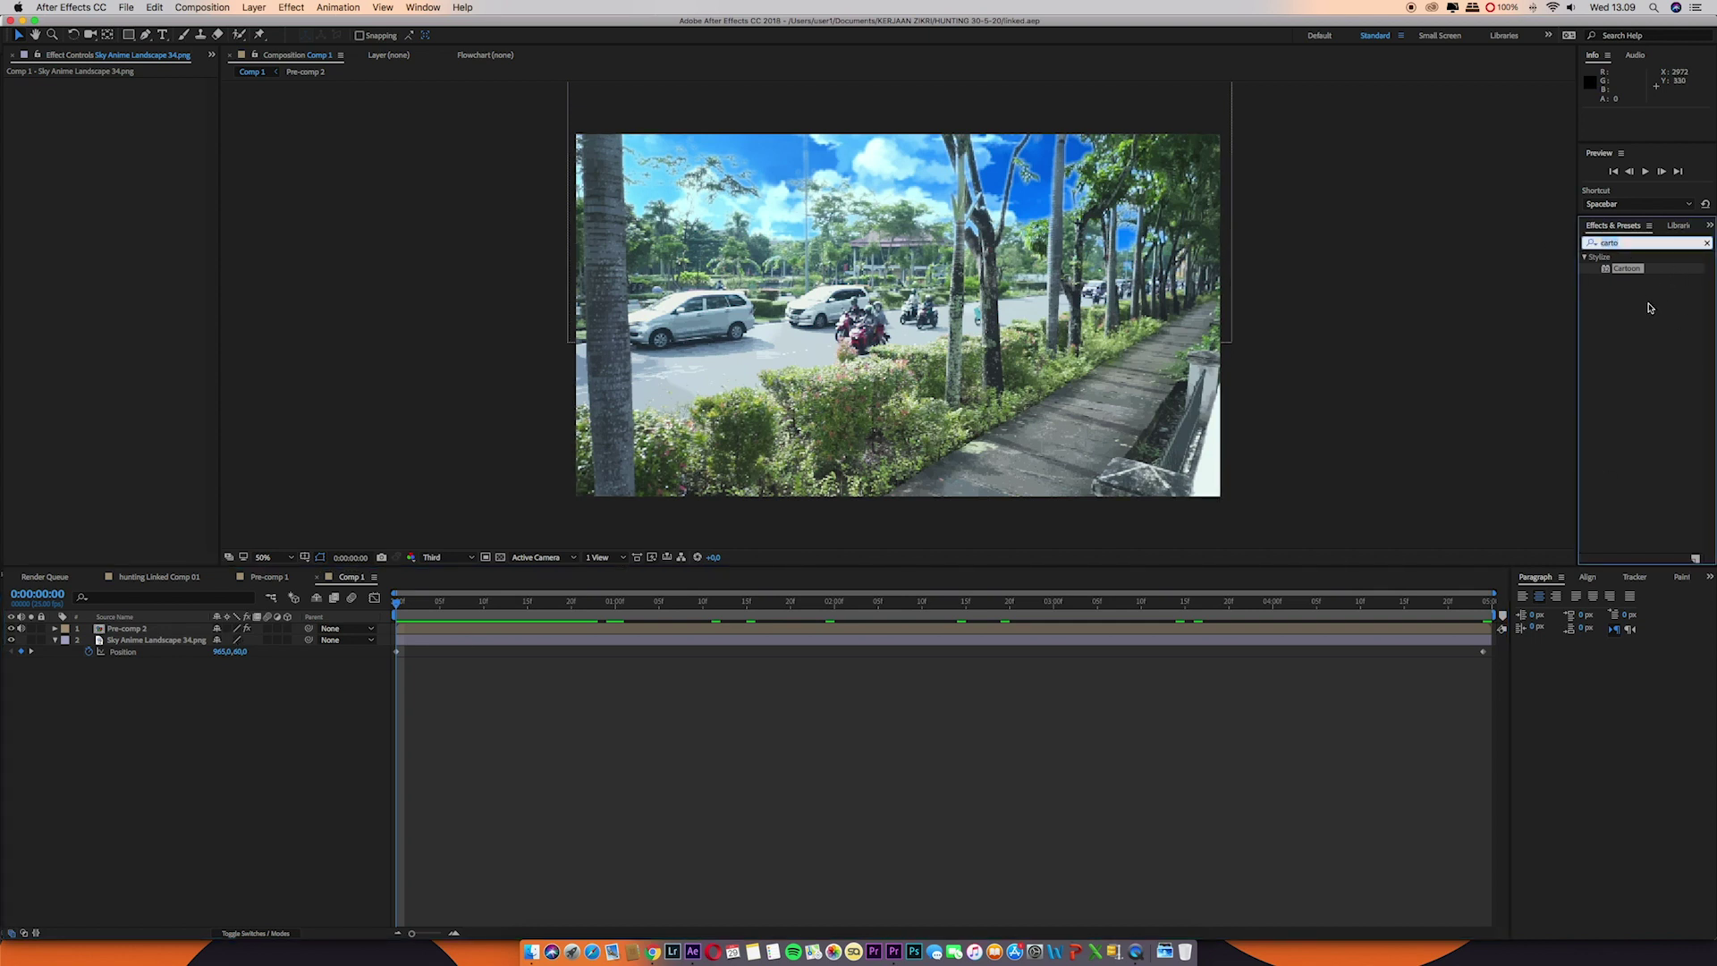
pyautogui.write('lens')
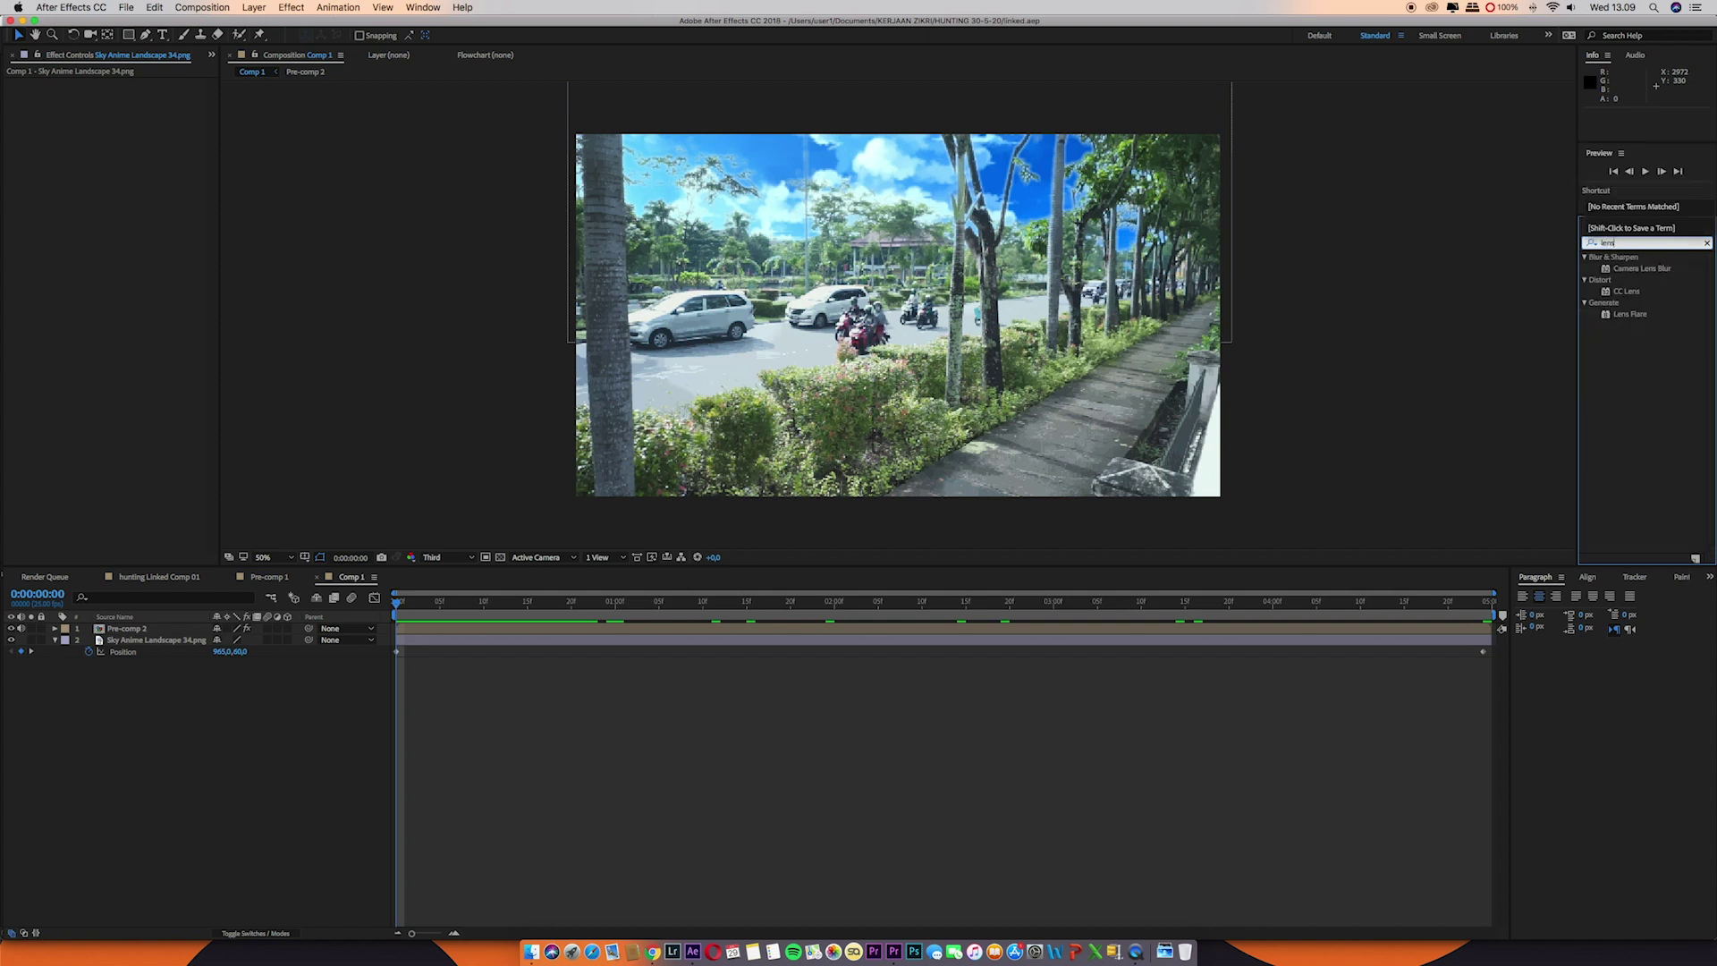
pyautogui.click(1632, 315)
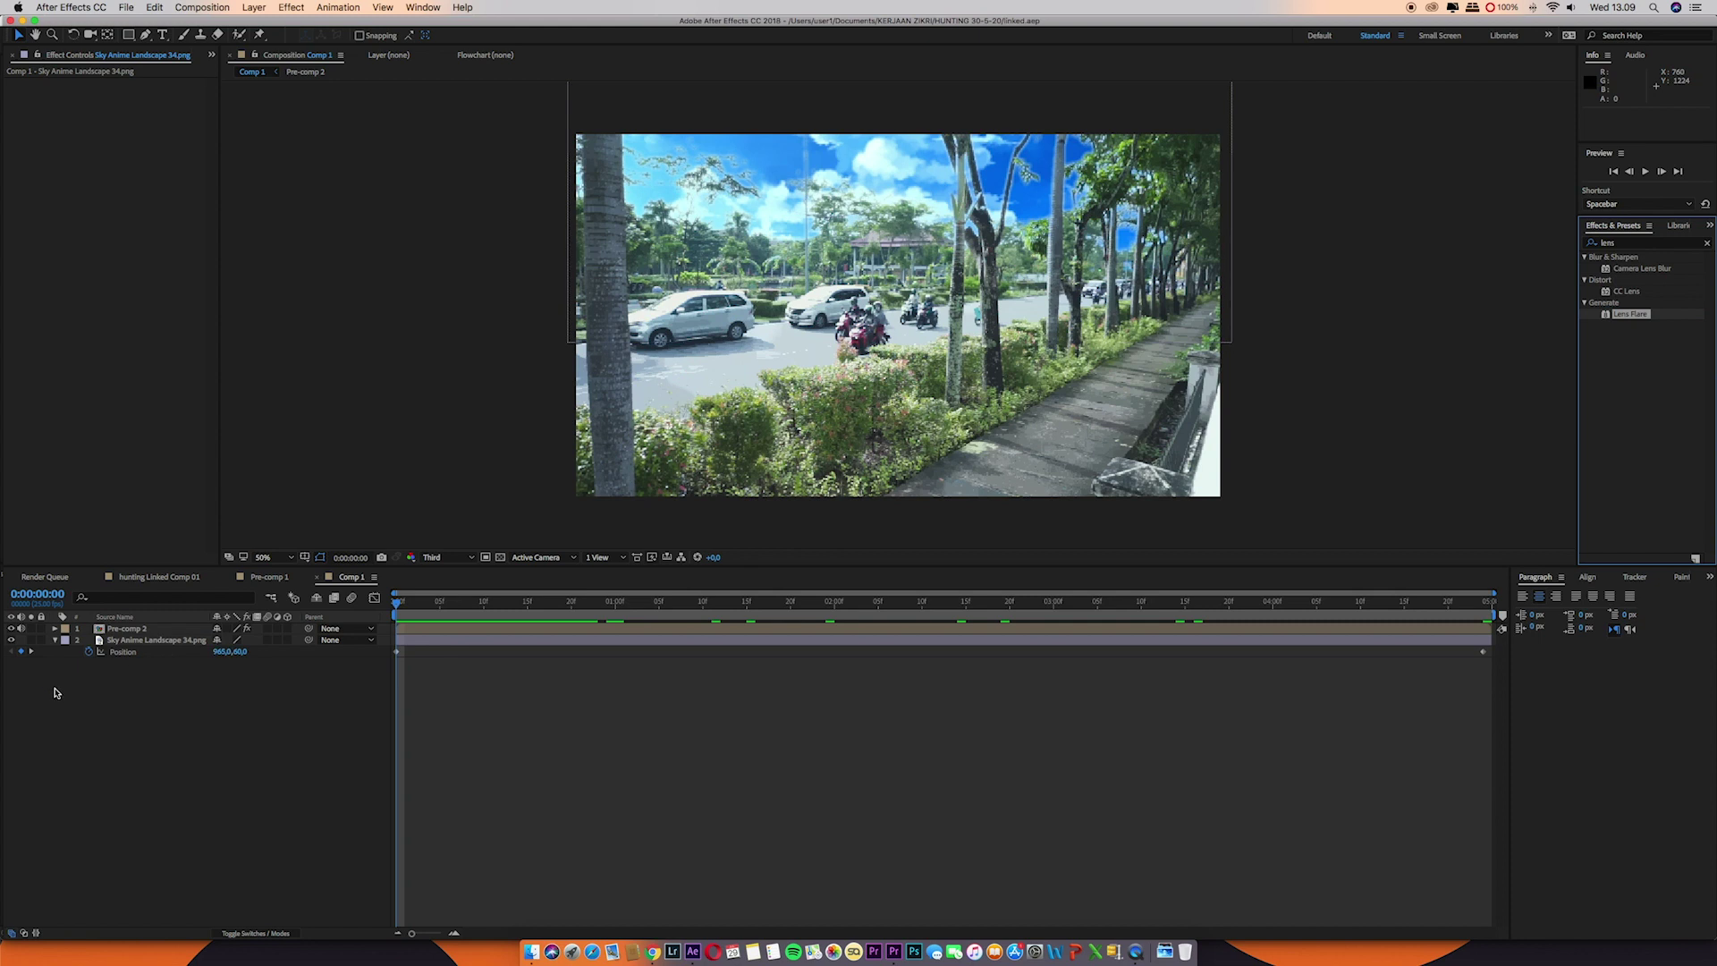
pyautogui.rightClick(139, 726)
pyautogui.moveTo(268, 733)
pyautogui.click(345, 829)
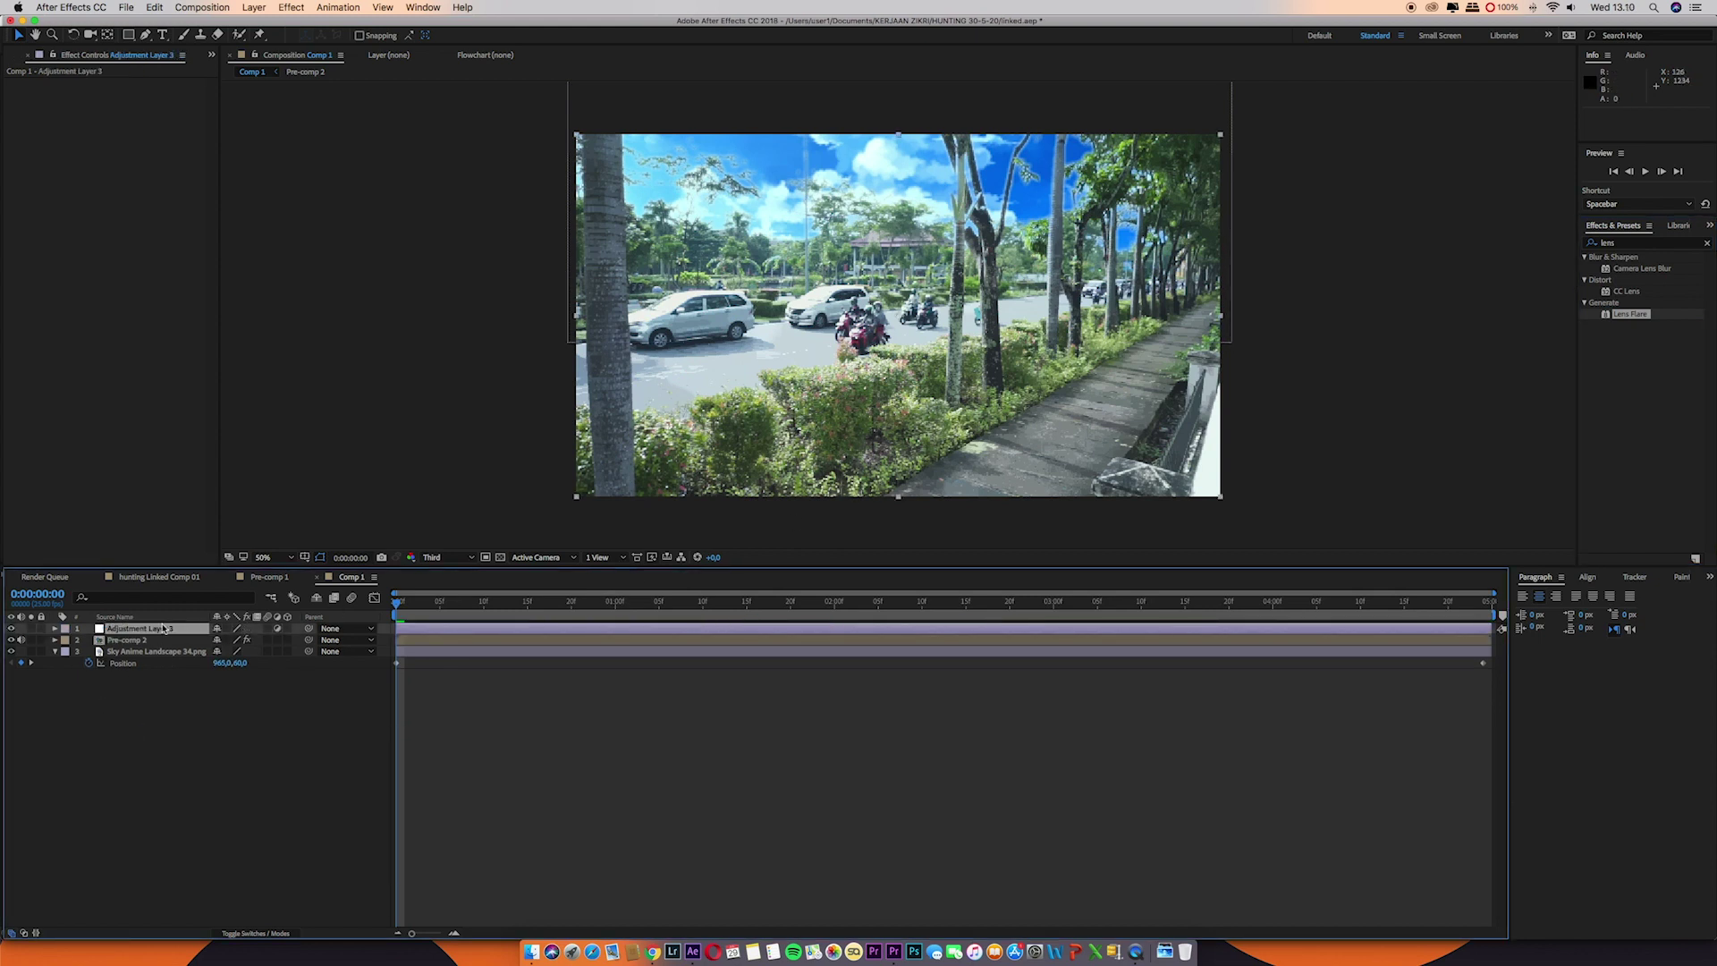
pyautogui.moveTo(1222, 412); pyautogui.dragTo(144, 632)
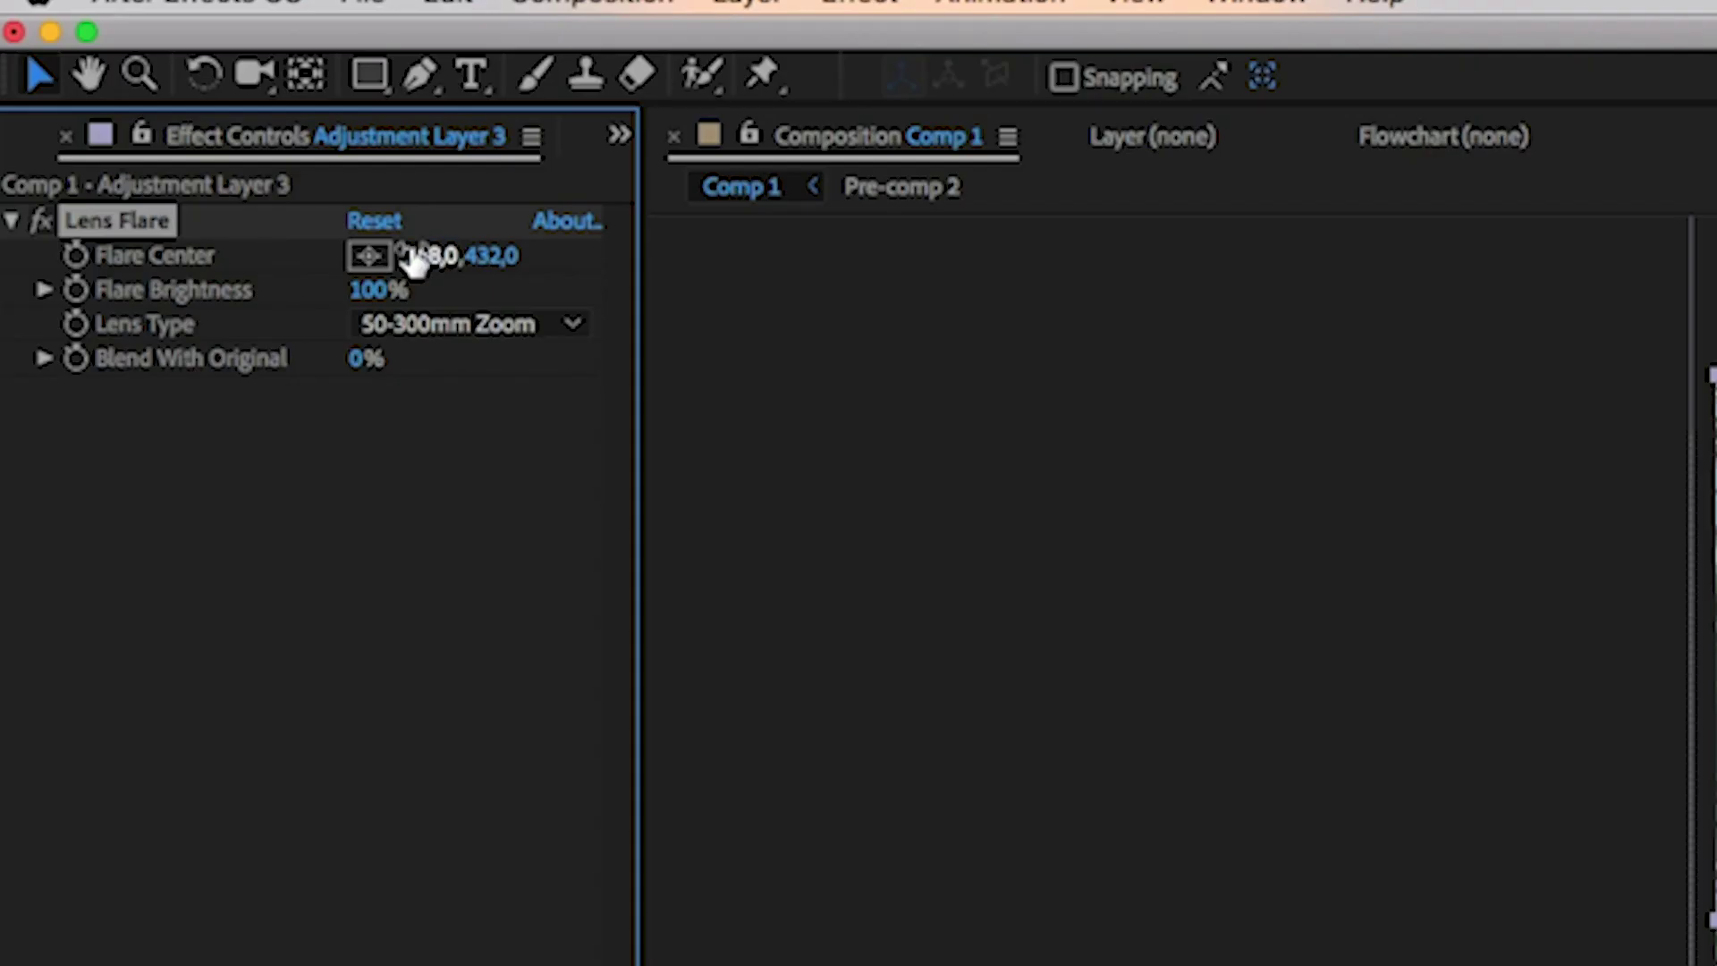
# - Set the lens flare to 35mm Prime with 115% brightness and centre it in the sky at 253, 70
pyautogui.moveTo(144, 95); pyautogui.dragTo(21, 111)
pyautogui.click(20, 106)
pyautogui.click(21, 147)
pyautogui.click(146, 136)
pyautogui.click(456, 456)
pyautogui.moveTo(444, 257)
pyautogui.mouseDown()
pyautogui.moveTo(421, 261)
pyautogui.moveTo(474, 257)
pyautogui.mouseUp()
pyautogui.moveTo(254, 346); pyautogui.dragTo(279, 348)
pyautogui.moveTo(474, 255); pyautogui.dragTo(487, 256)
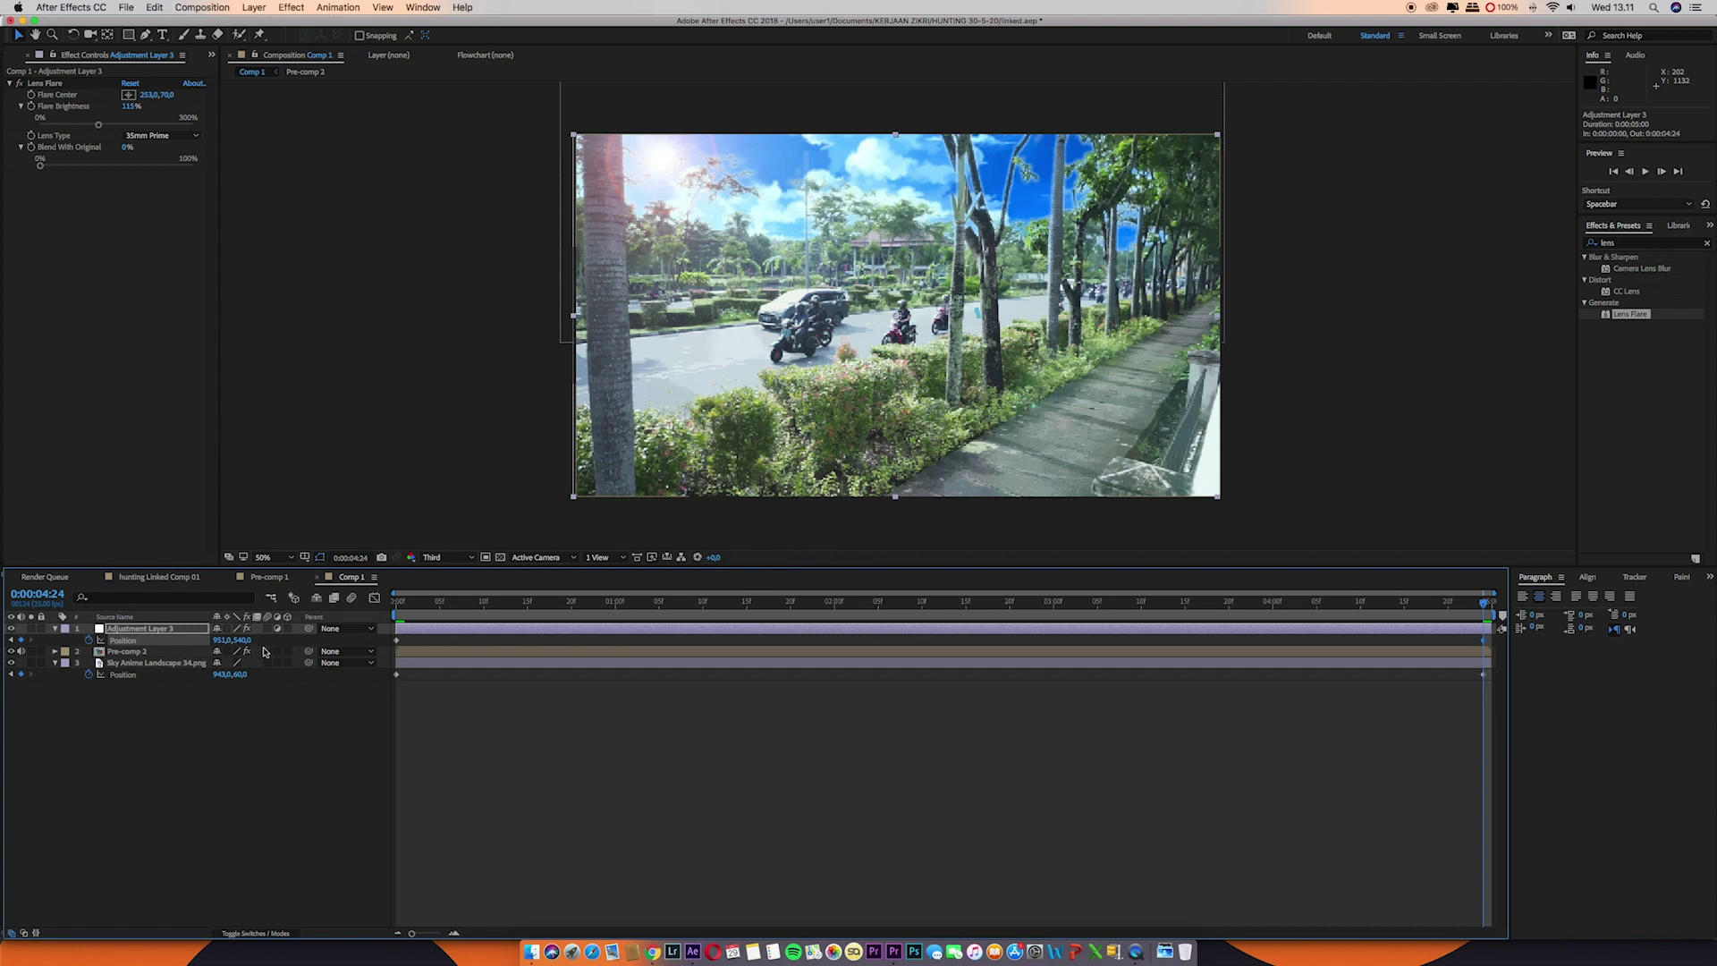
# - Undo the Position keyframes on Adjustment Layer 3
pyautogui.press('super+z')
pyautogui.click(139, 642)
pyautogui.press('super+z')
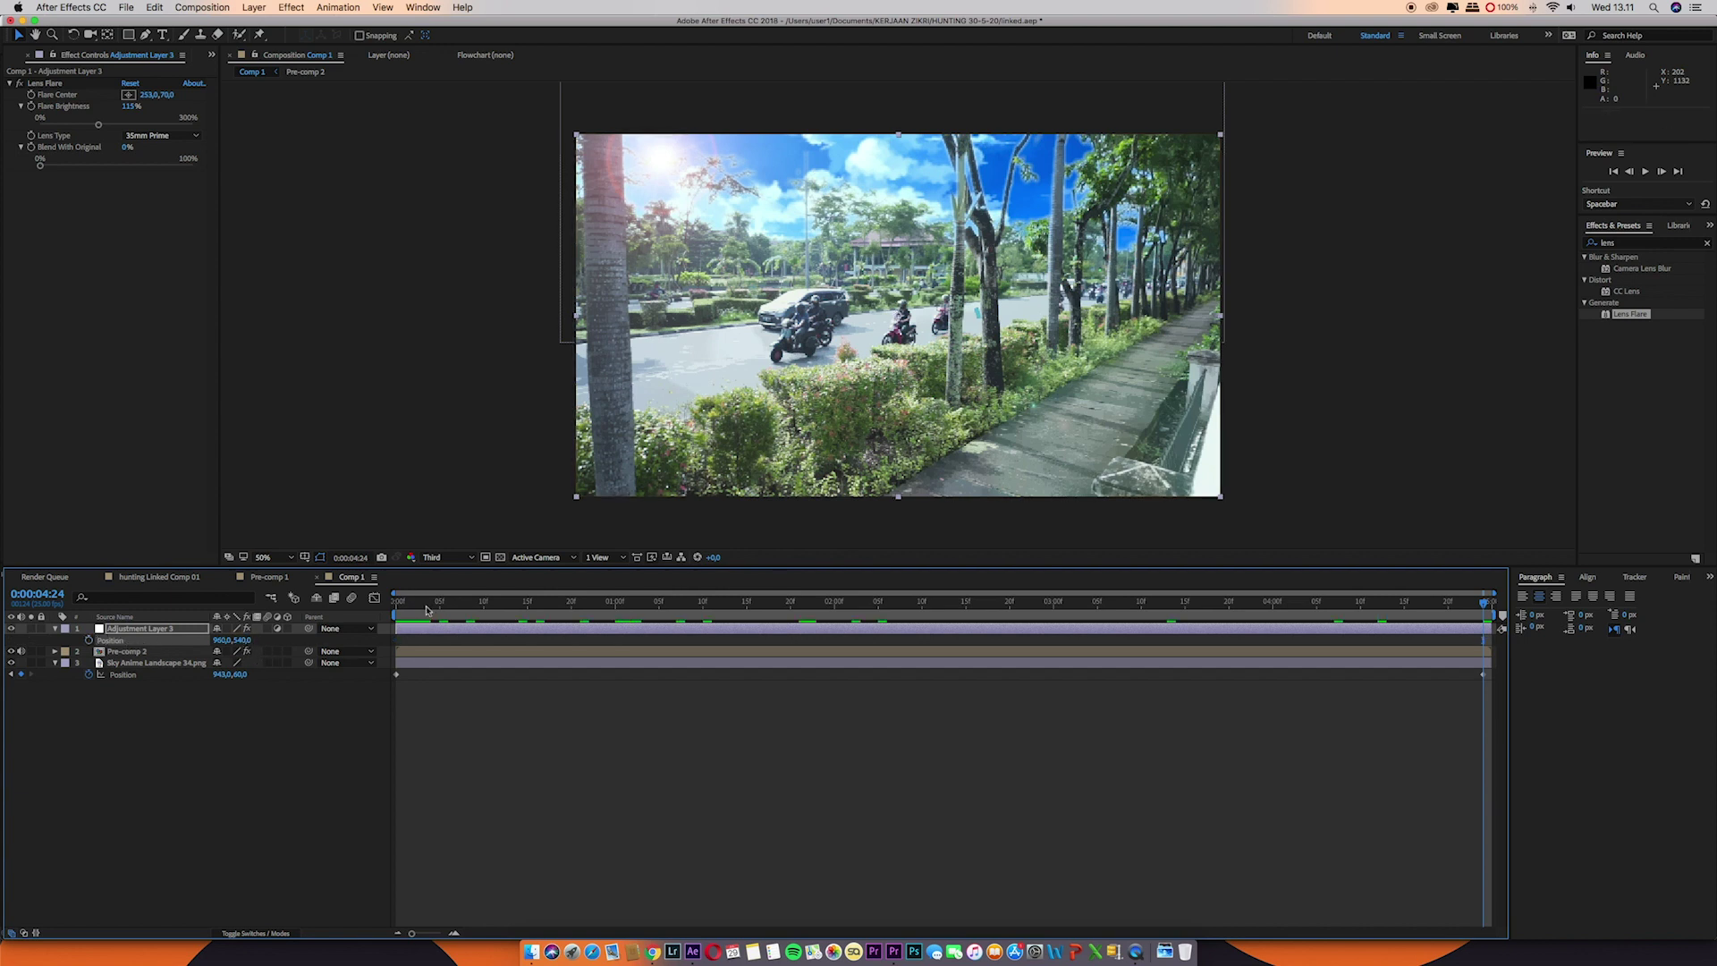
# - Keyframe the adjustment layer's Flare Center from 253, 70 at the first frame to 262, 70 at 0:00:04:24
pyautogui.press('Home')
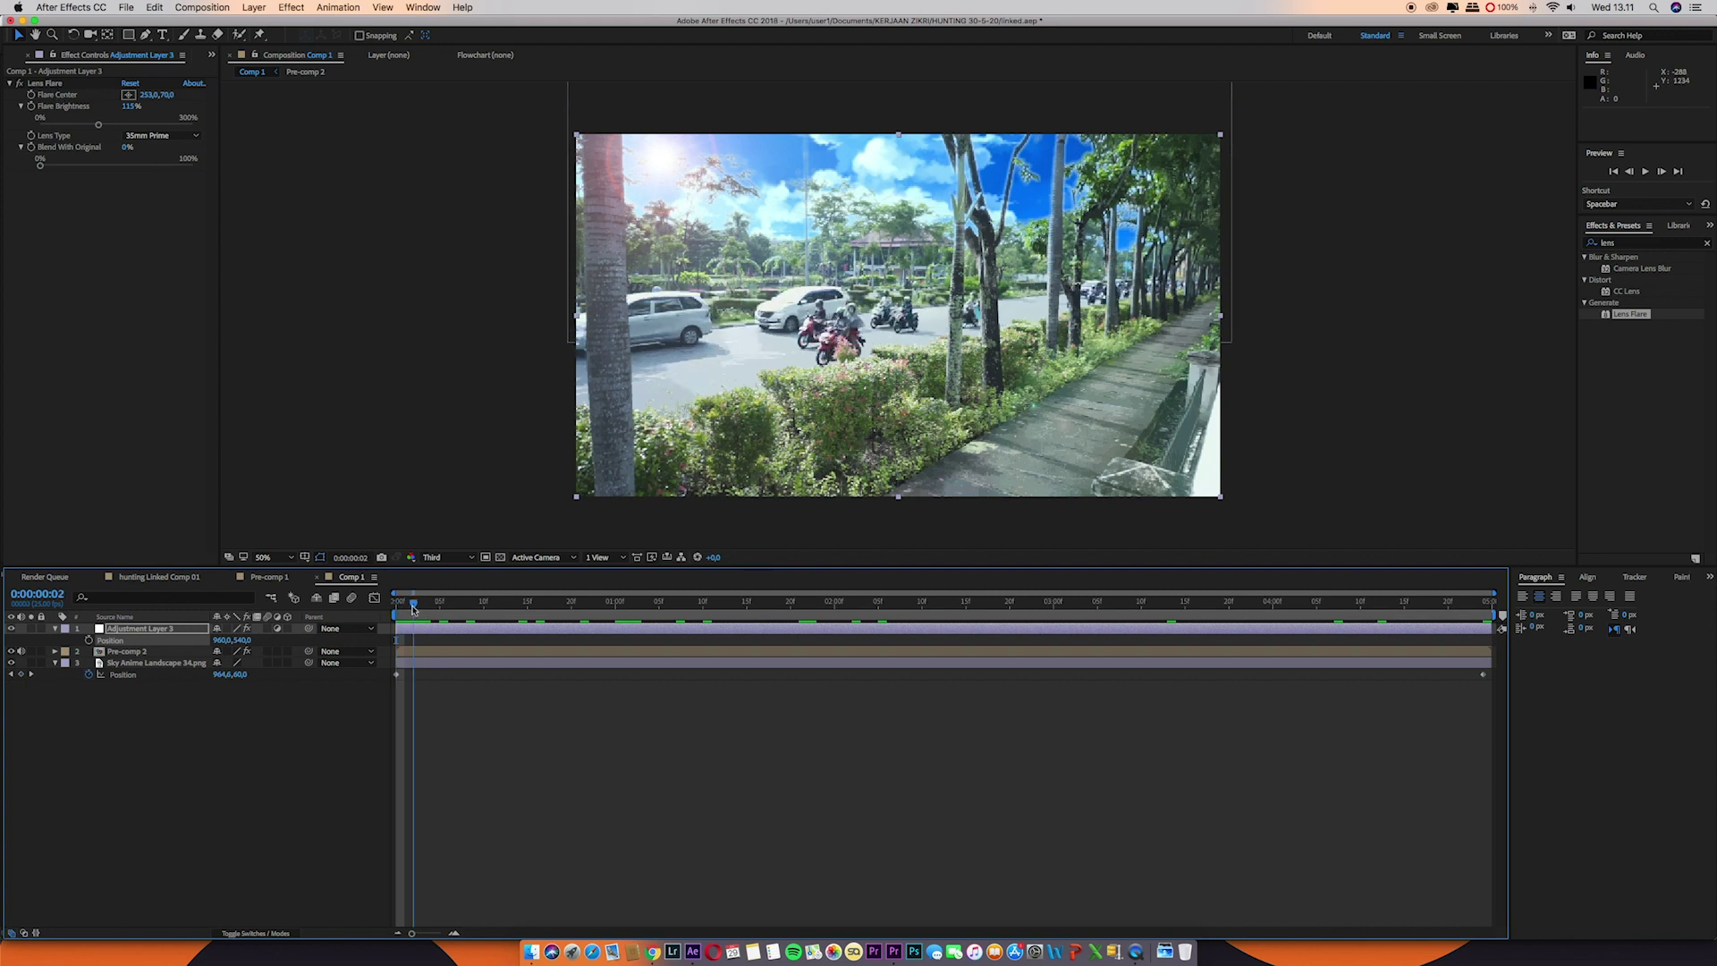
pyautogui.click(168, 630)
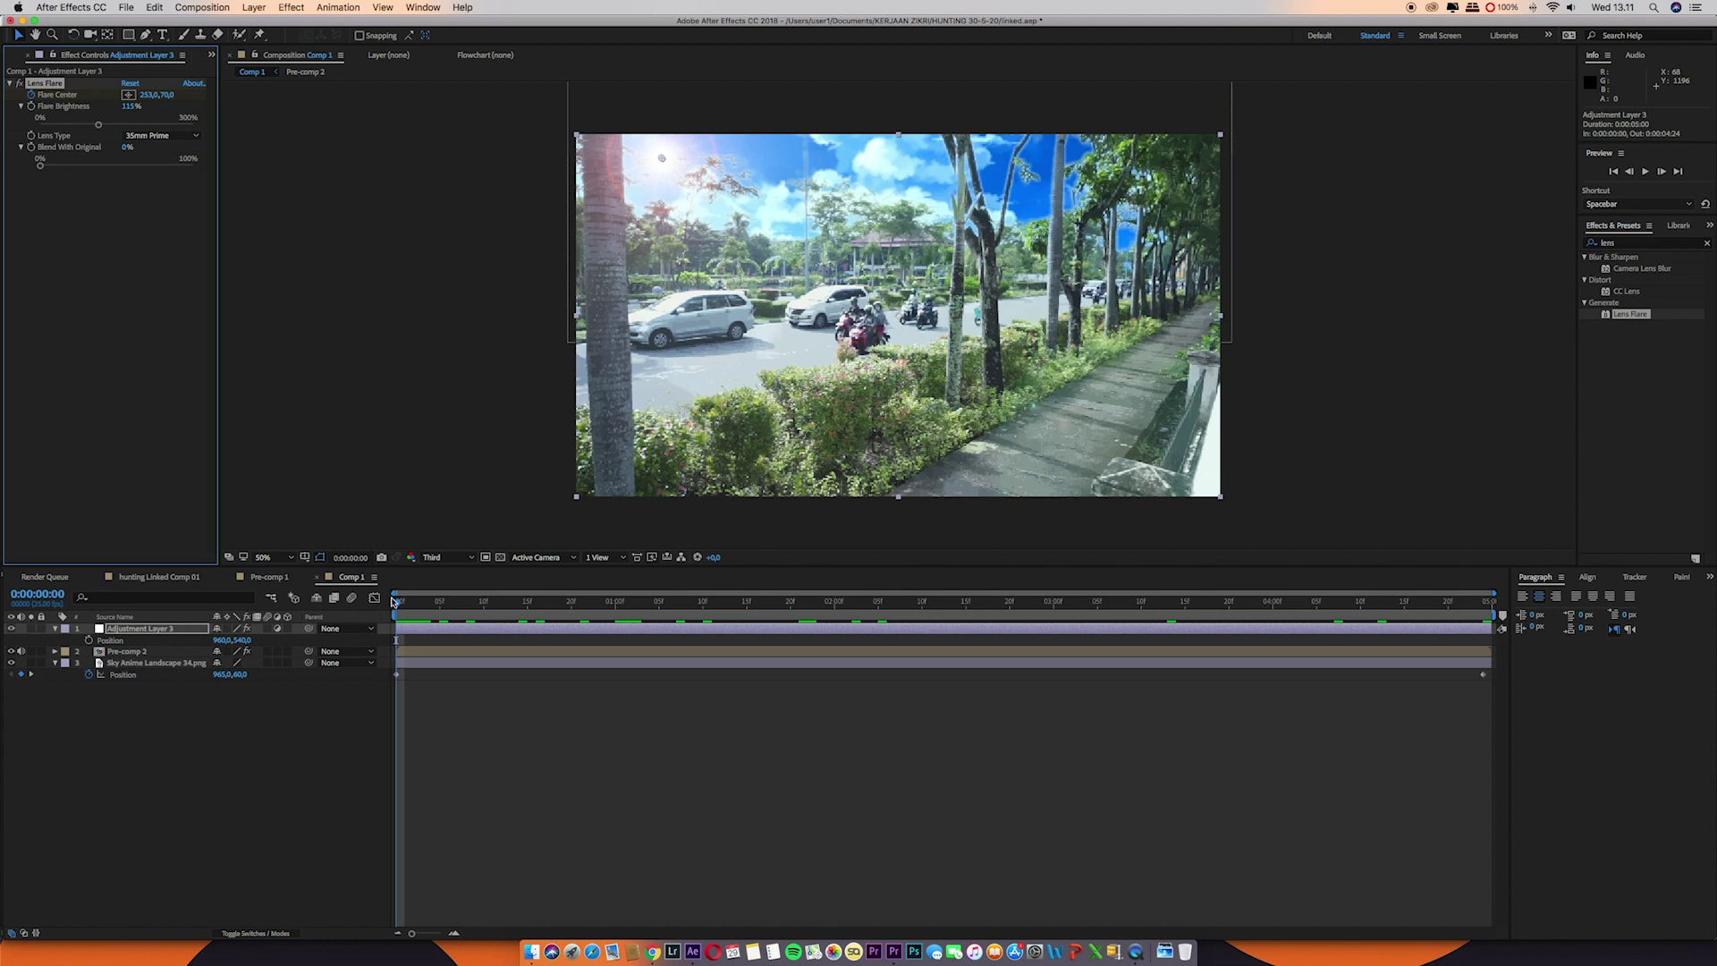
pyautogui.click(177, 630)
pyautogui.press('u')
pyautogui.moveTo(405, 607); pyautogui.dragTo(1714, 626)
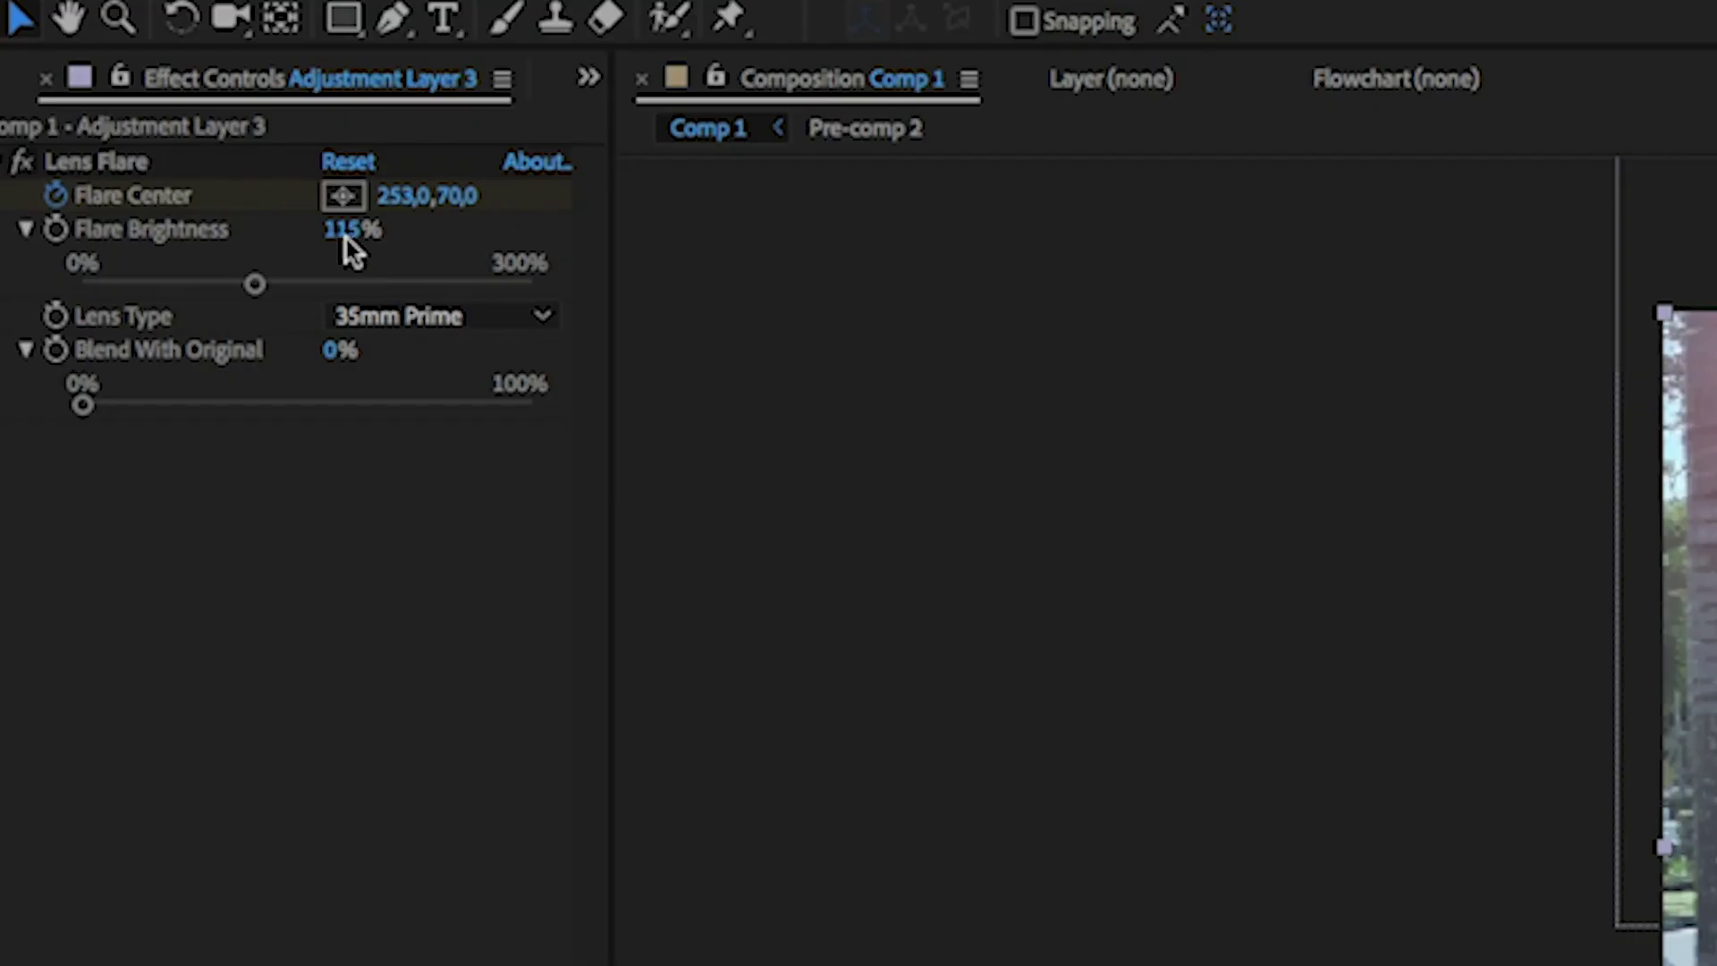
pyautogui.moveTo(143, 95); pyautogui.dragTo(156, 95)
pyautogui.moveTo(451, 195); pyautogui.dragTo(407, 197)
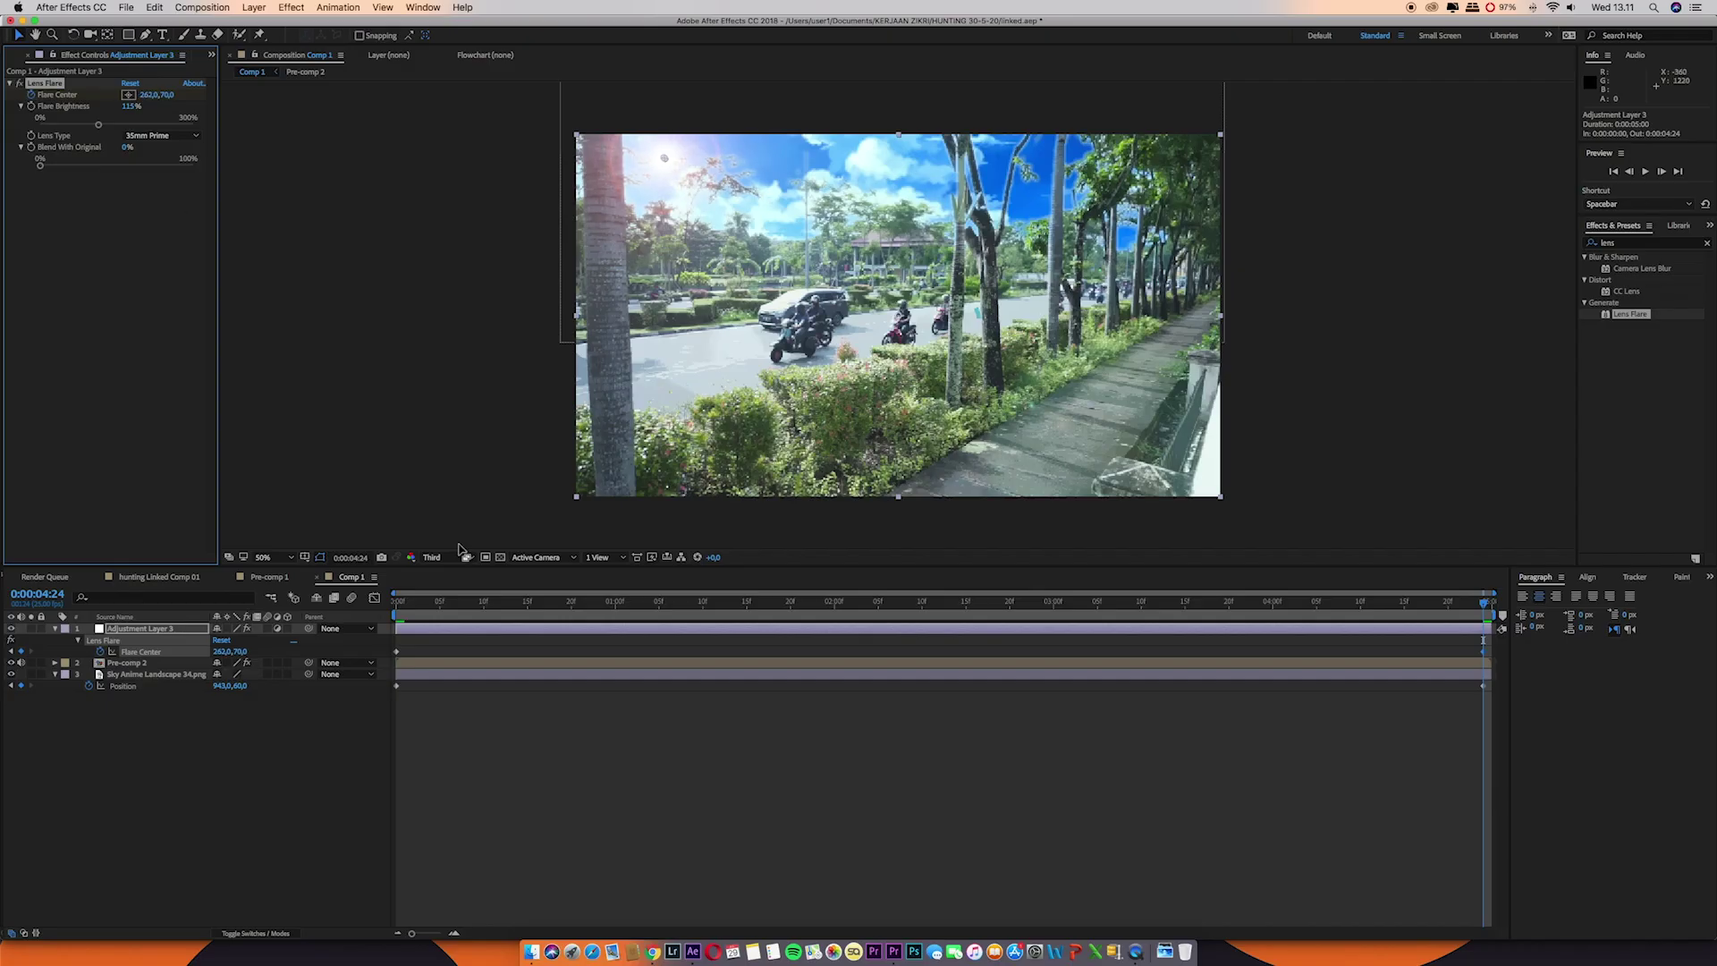
# - Play back and scrub through Comp 1 from the start to check how the lens flare follows the scene
pyautogui.click(399, 605)
pyautogui.press('space')
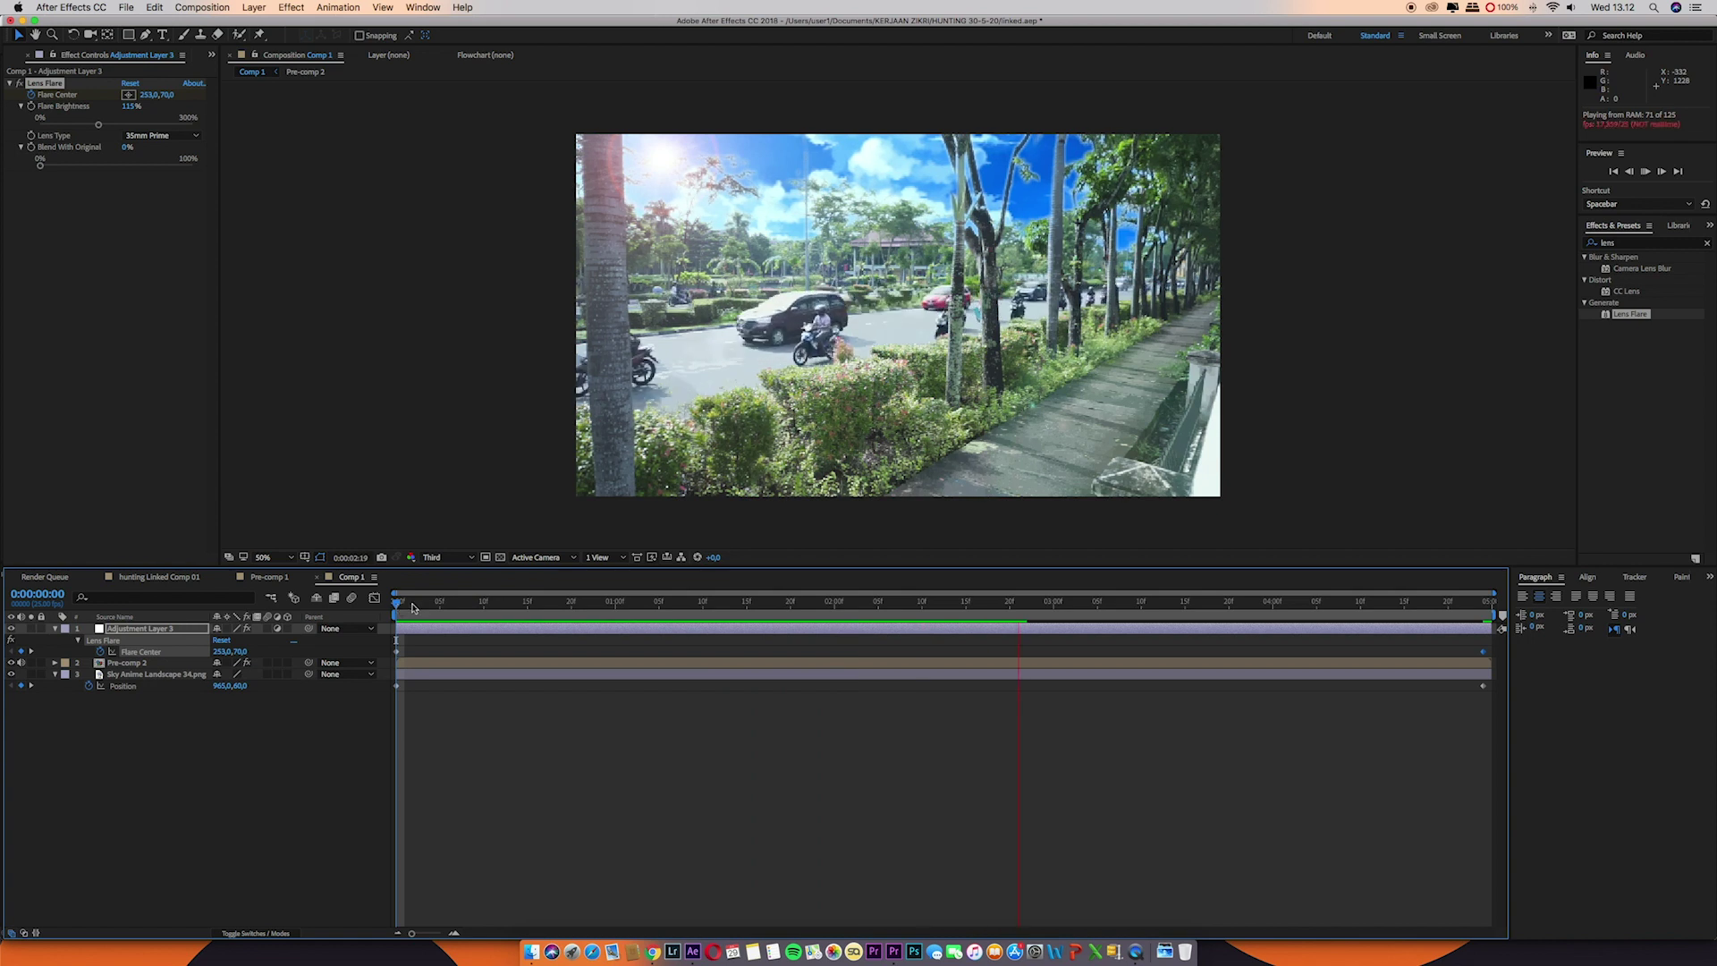
pyautogui.press('space')
pyautogui.moveTo(1280, 646); pyautogui.dragTo(318, 671)
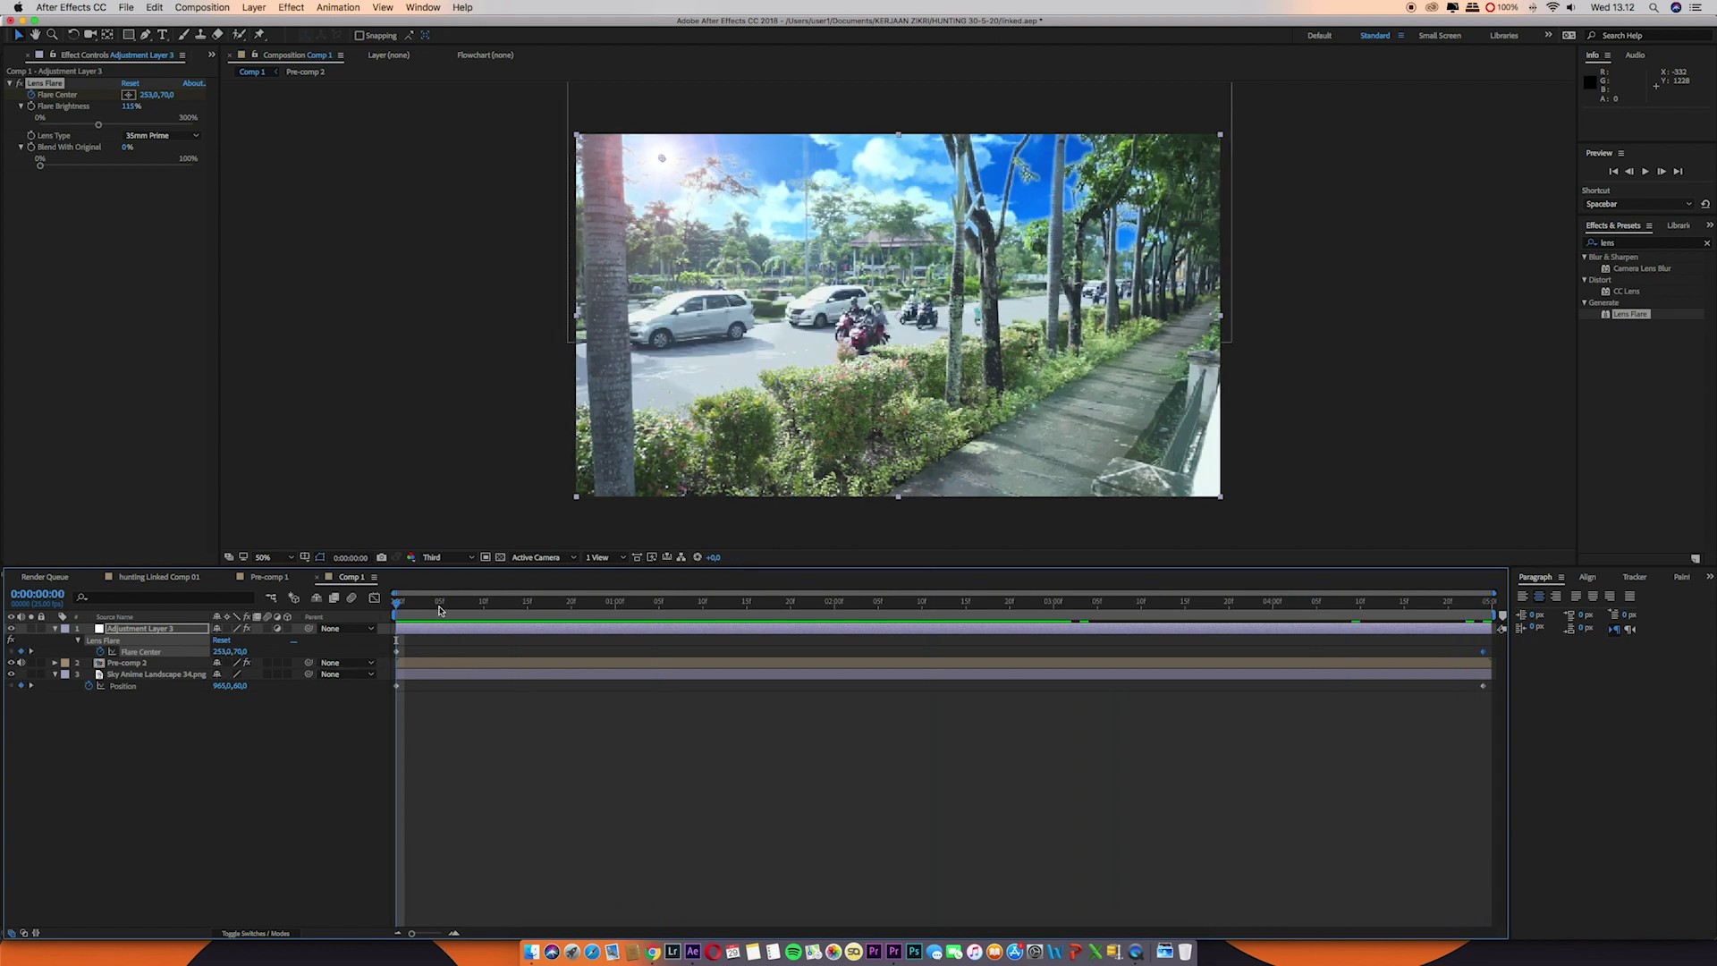
pyautogui.moveTo(402, 609); pyautogui.dragTo(653, 634)
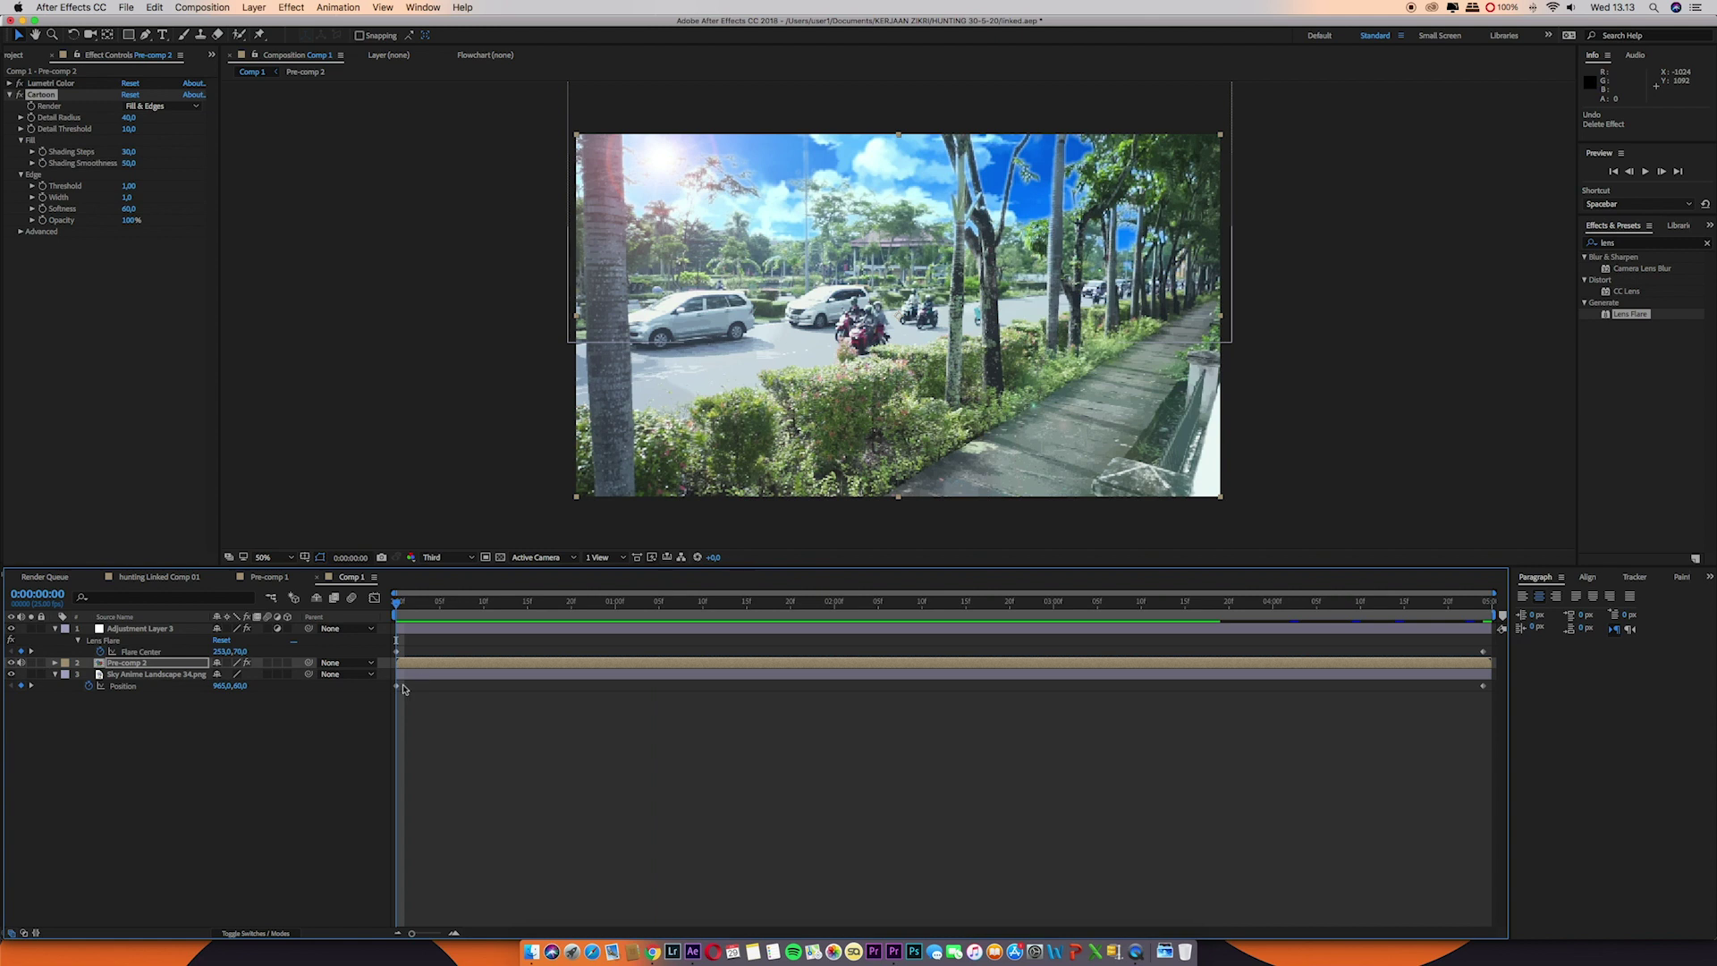
pyautogui.moveTo(398, 612)
pyautogui.mouseDown()
pyautogui.moveTo(483, 615)
pyautogui.moveTo(389, 617)
pyautogui.mouseUp()
# - Add Comp 1 to the Render Queue and switch to Premiere Pro
pyautogui.click(126, 7)
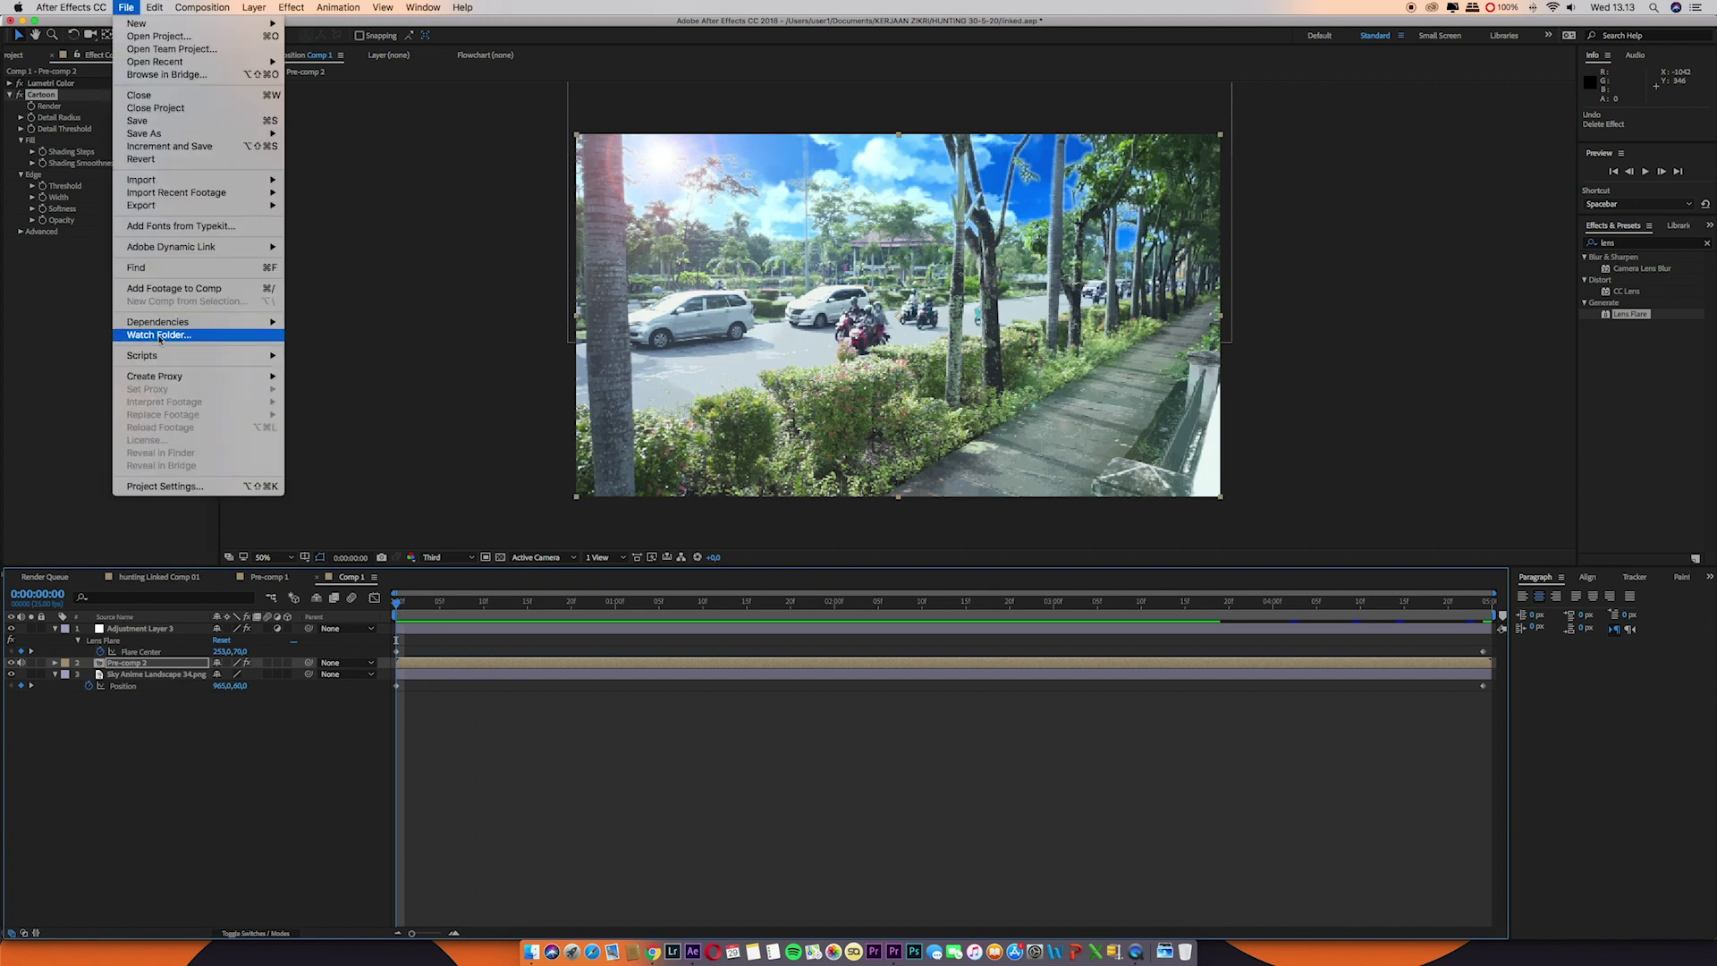
pyautogui.moveTo(143, 204)
pyautogui.click(359, 218)
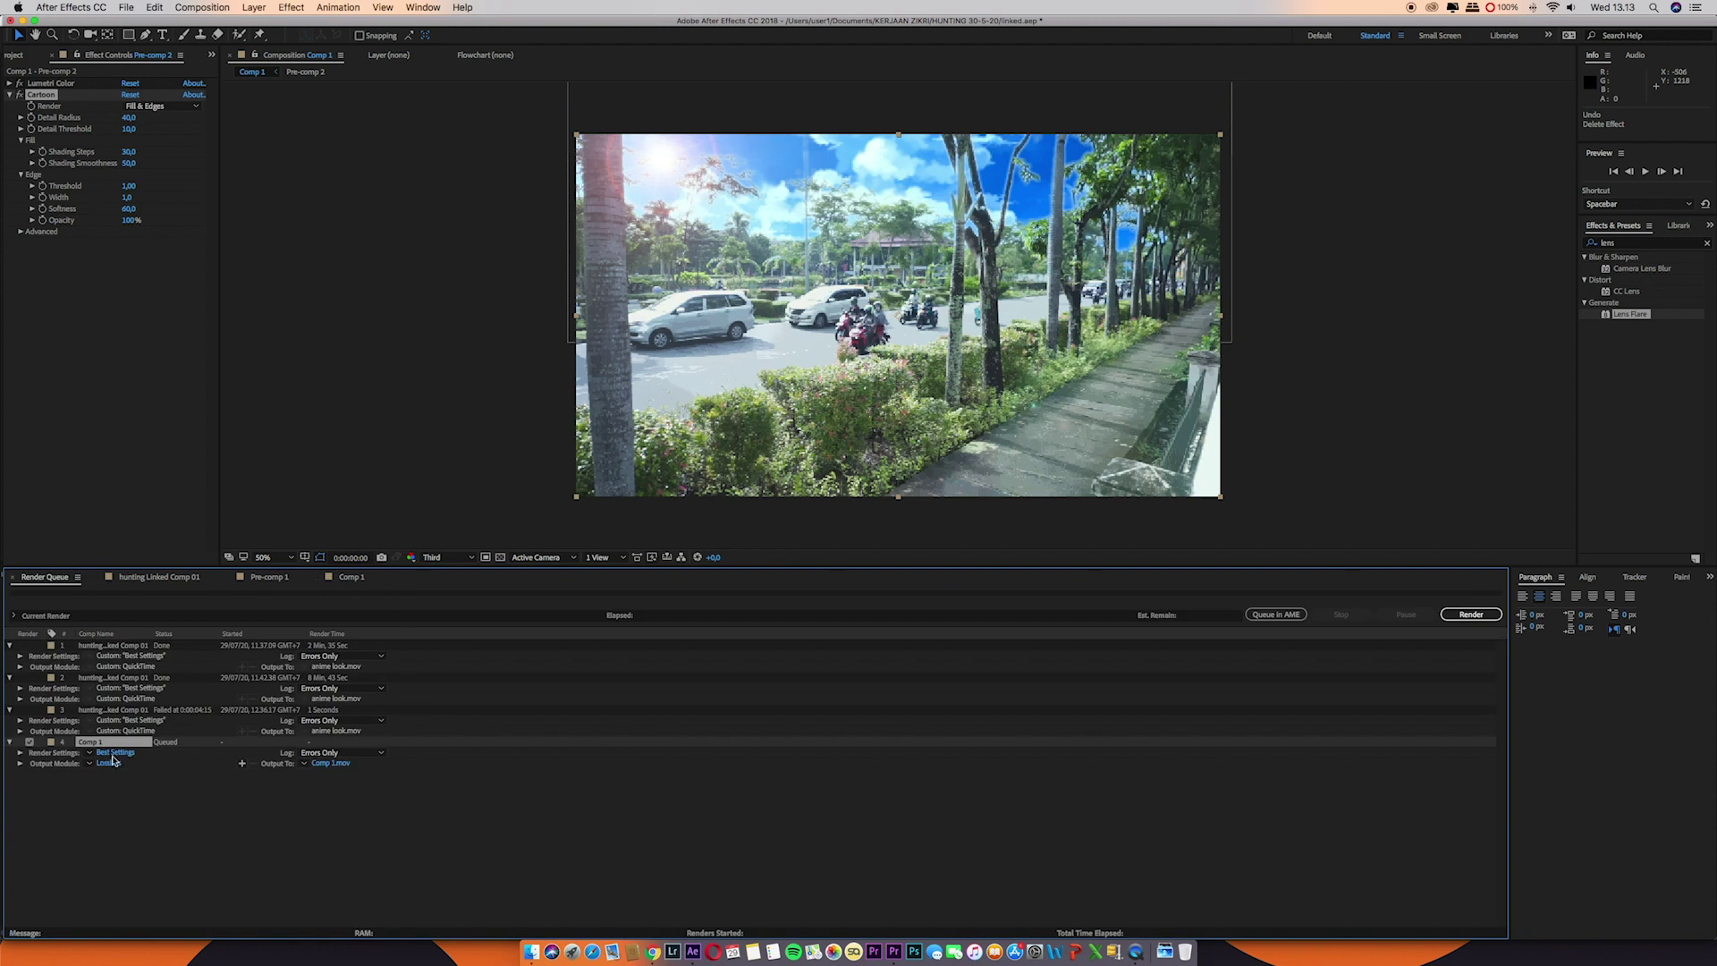
pyautogui.press('super+Tab')
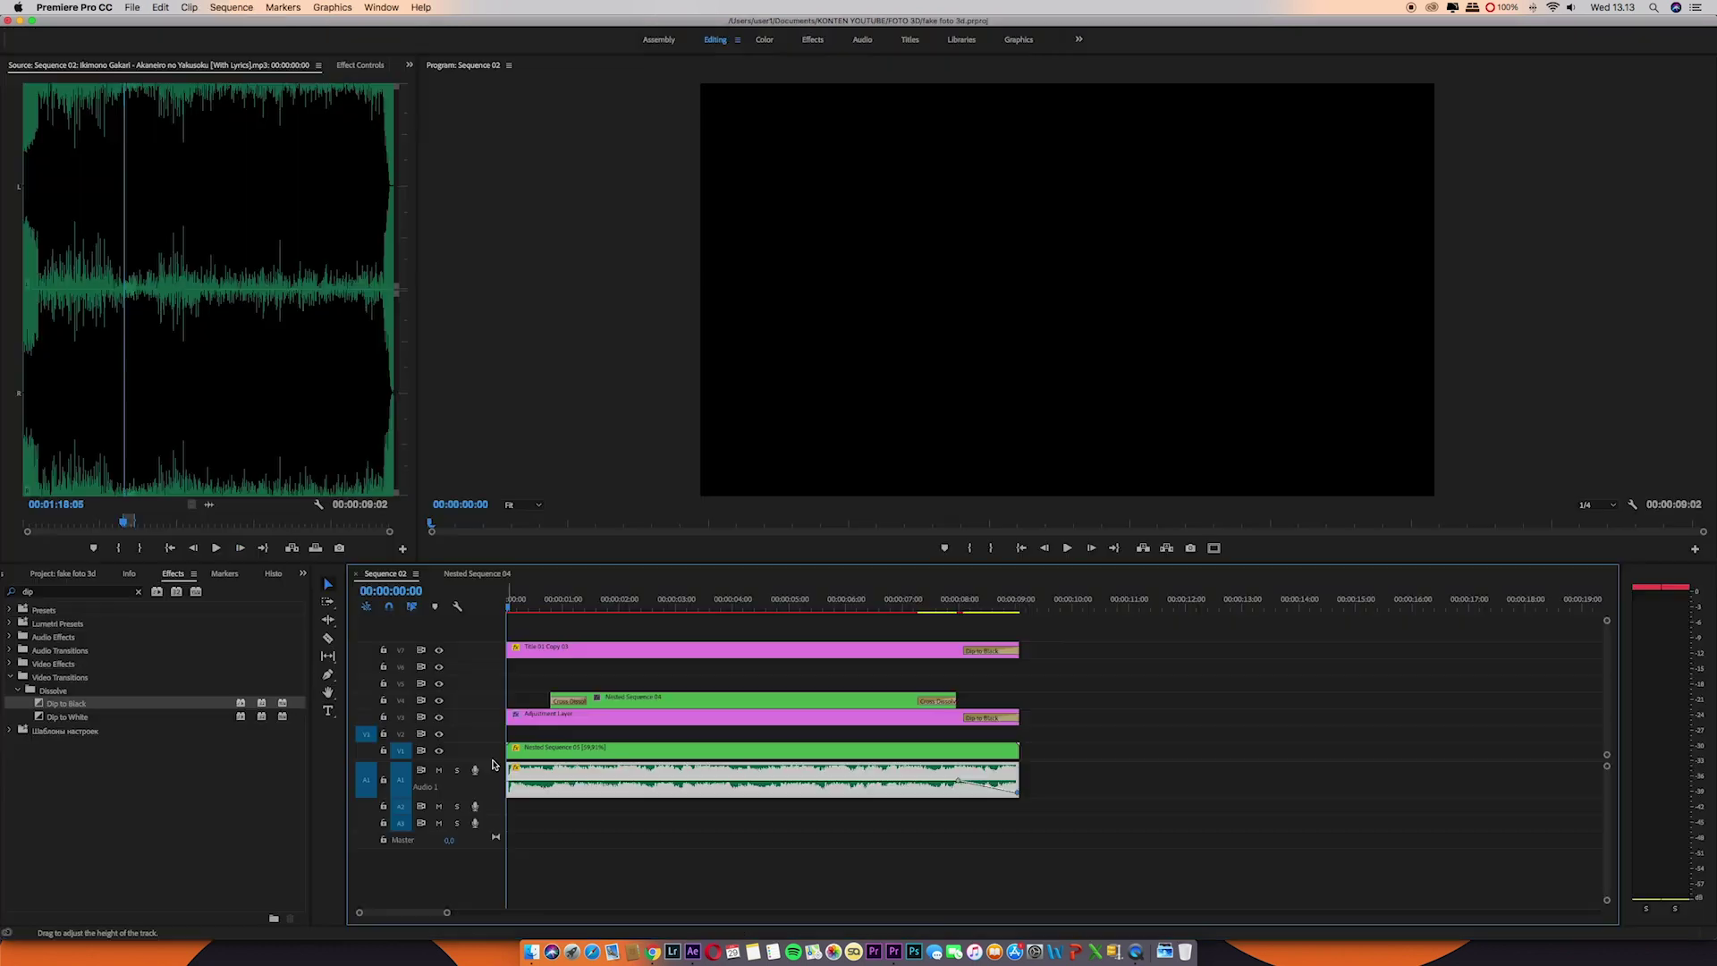